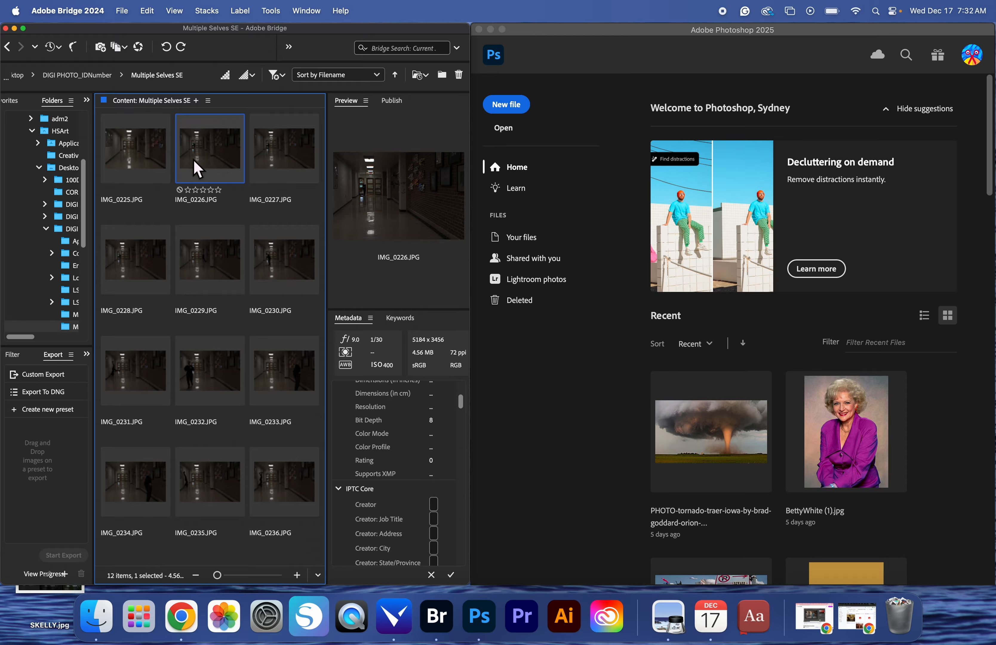
Step: Open IMG_0225.JPG from Bridge in Photoshop and convert its locked background into a regular layer named Layer 0
double_click(138, 153)
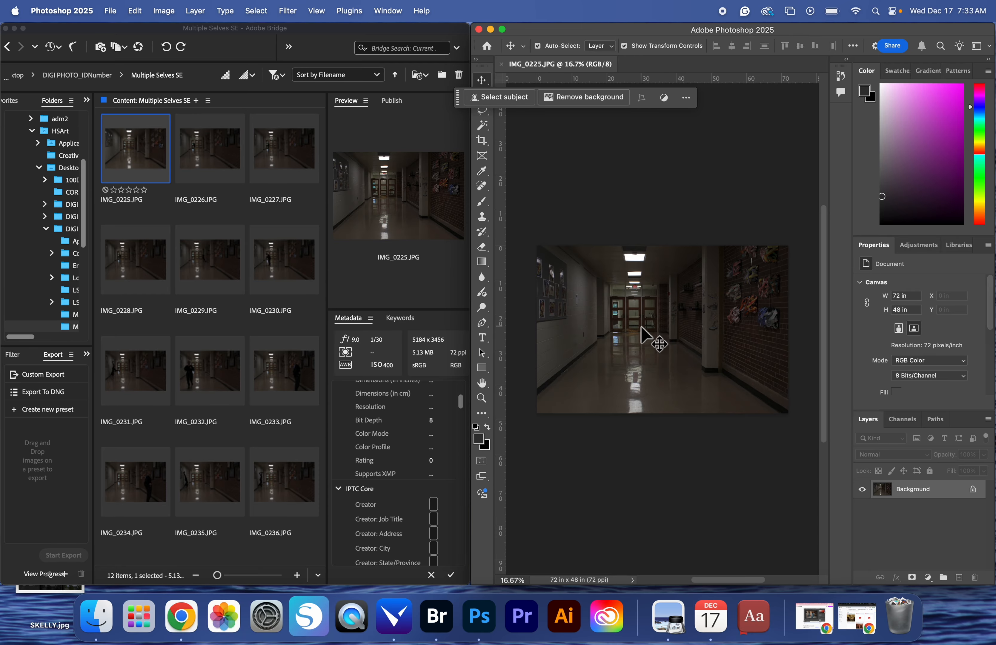
scroll(641, 328, "down", 1)
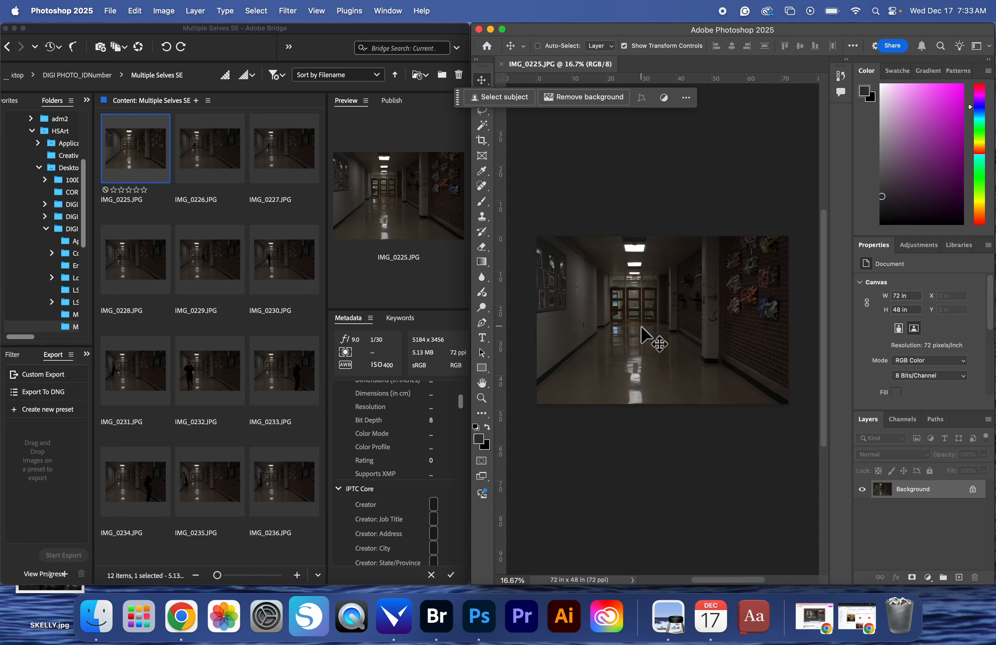
key("super+plus")
key("super+minus")
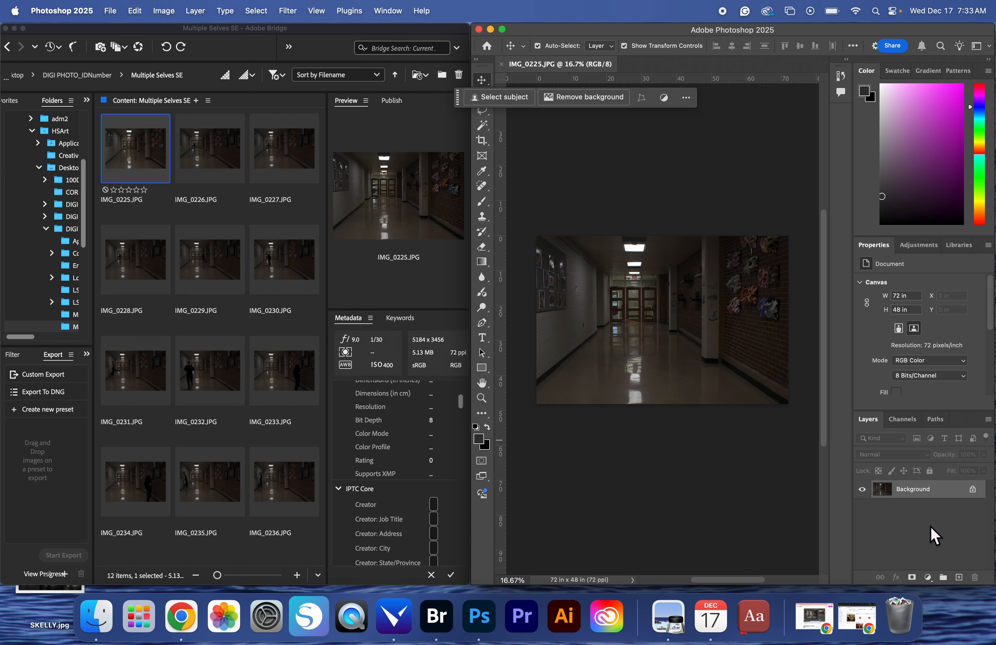
double_click(928, 491)
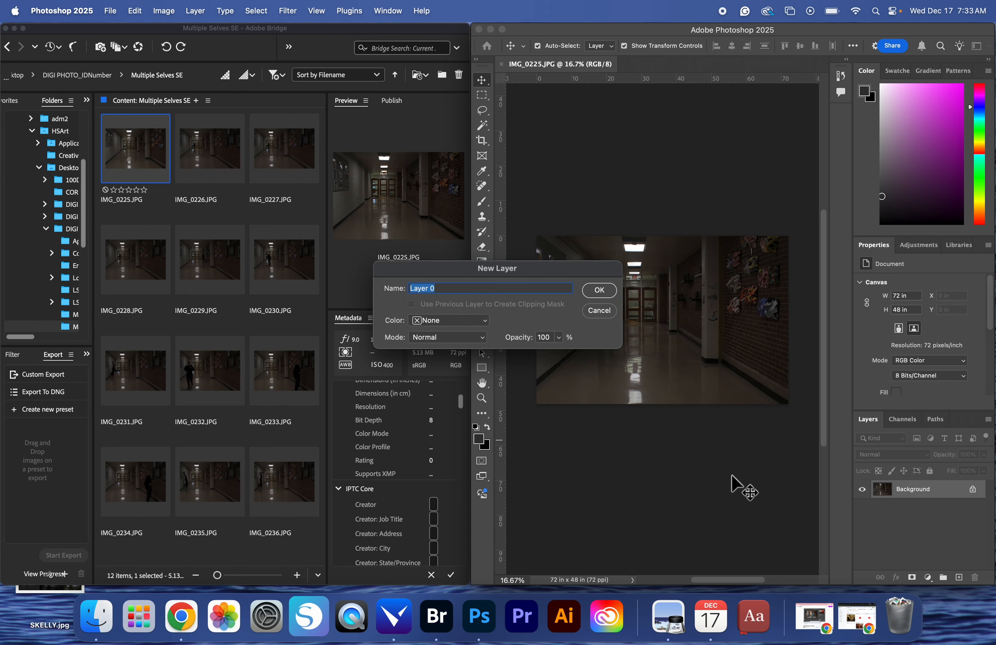
left_click(599, 290)
Step: Add a Brightness/Contrast adjustment layer above the hallway photo IMG_0225.JPG and set its brightness to 35
left_click(928, 577)
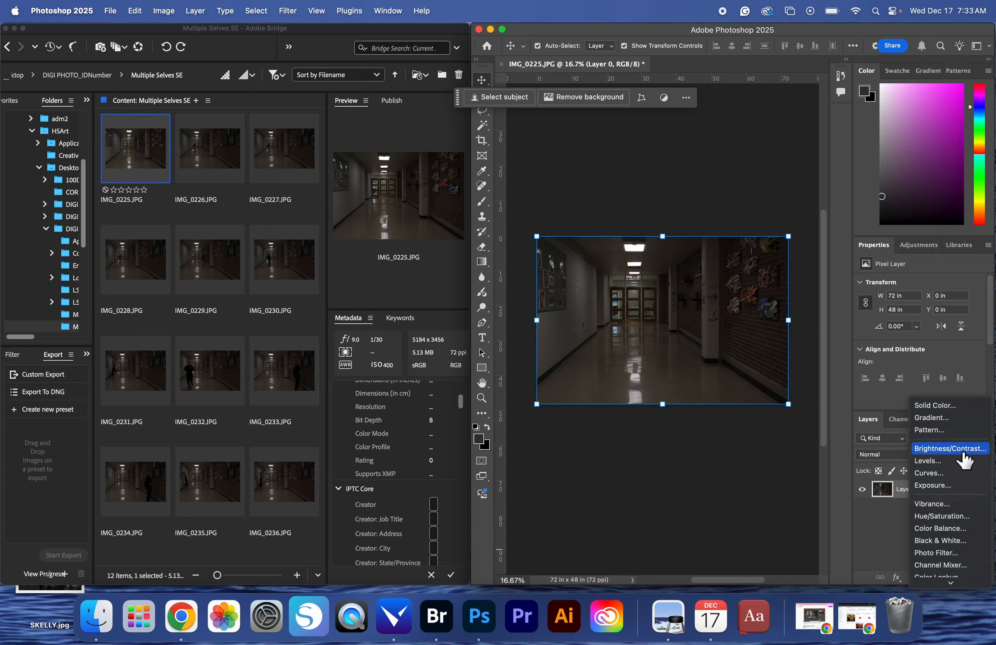
left_click(959, 448)
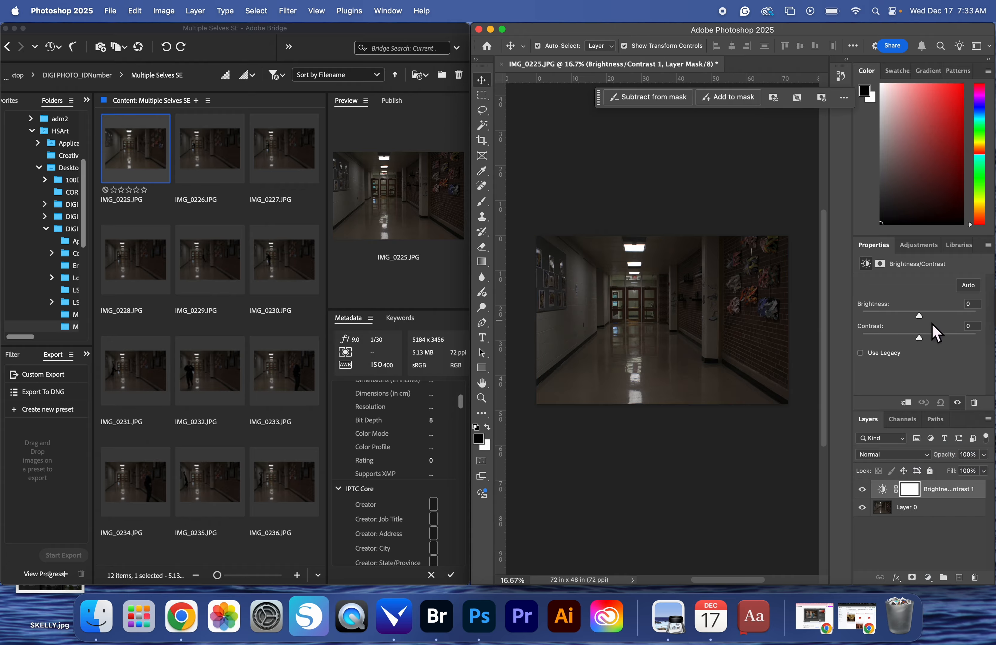
left_click(930, 315)
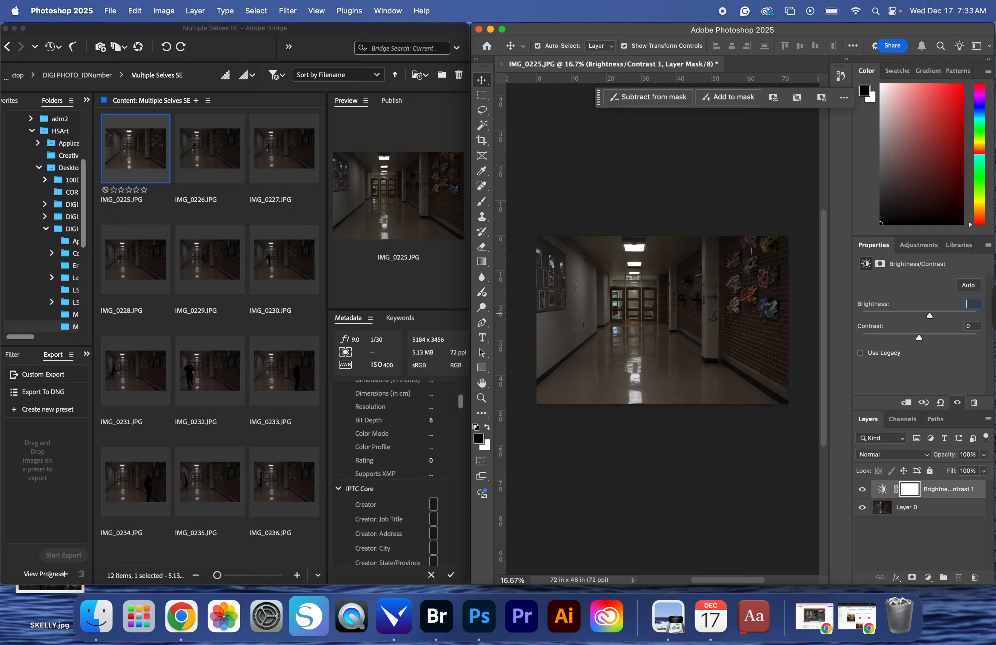
type("3")
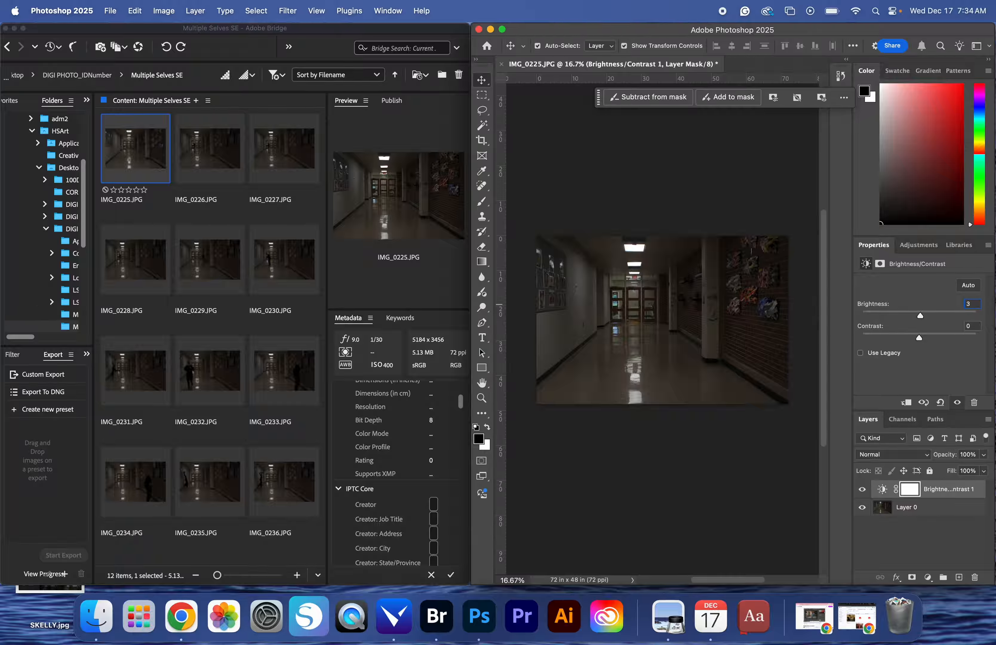
type("5")
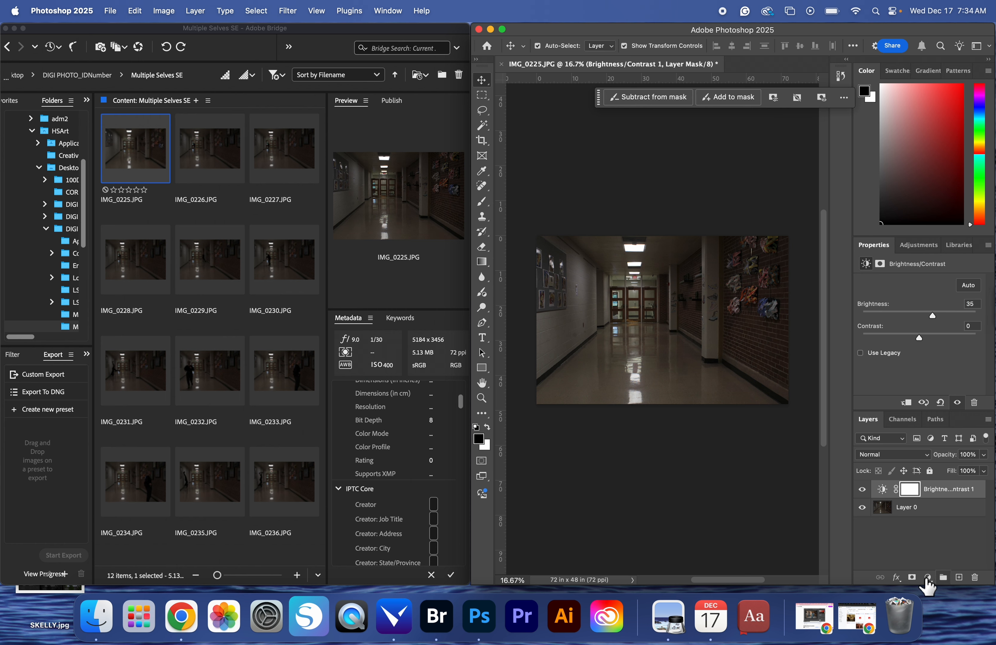
left_click(928, 577)
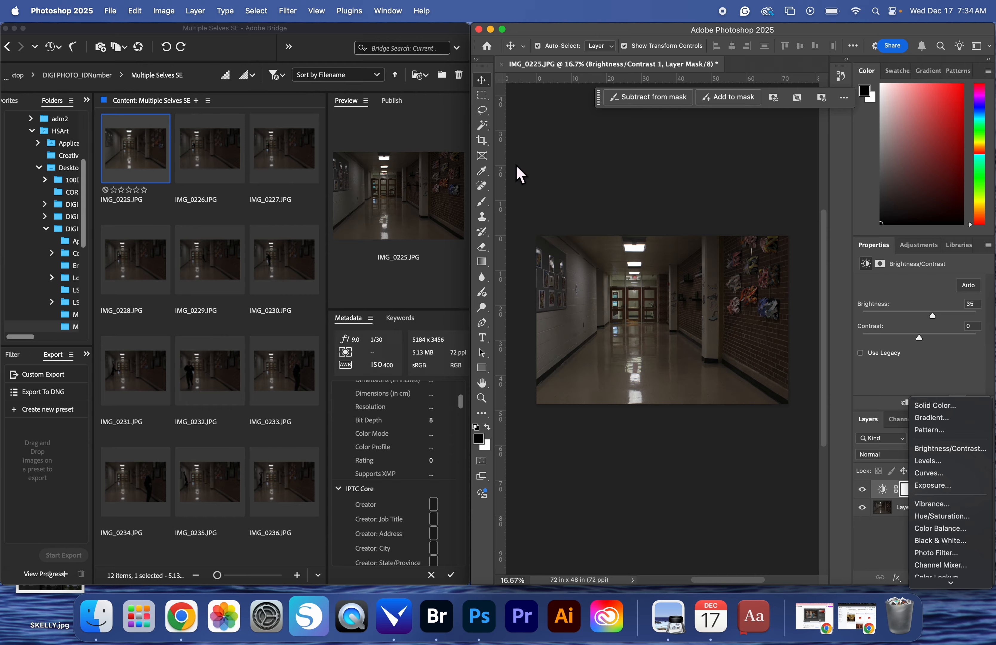
Step: Open IMG_0226.JPG from Bridge in Photoshop and make it the active document
left_click(216, 162)
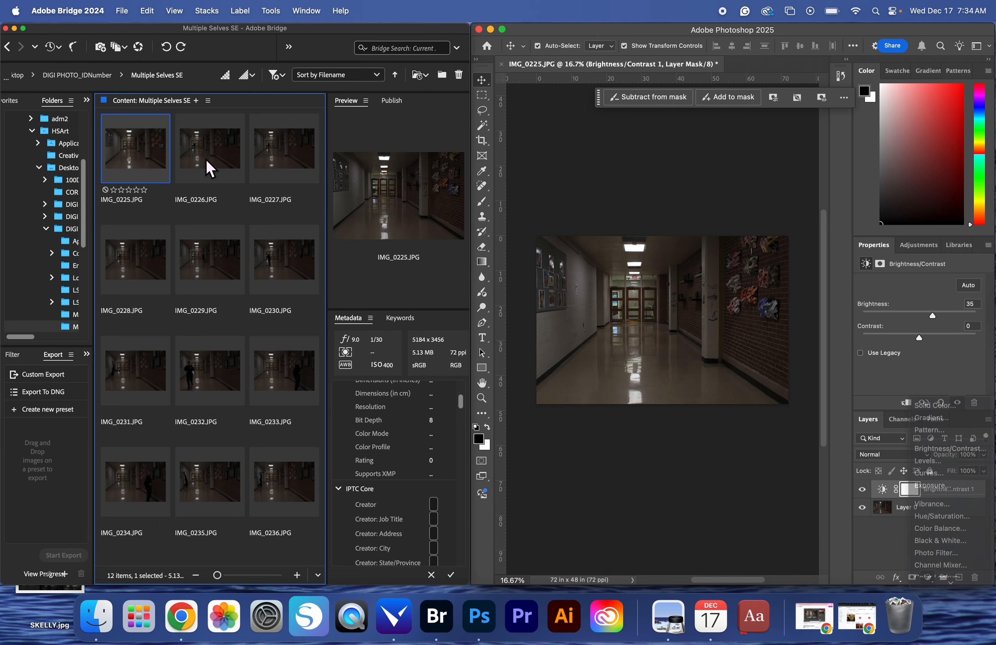
left_click(209, 167)
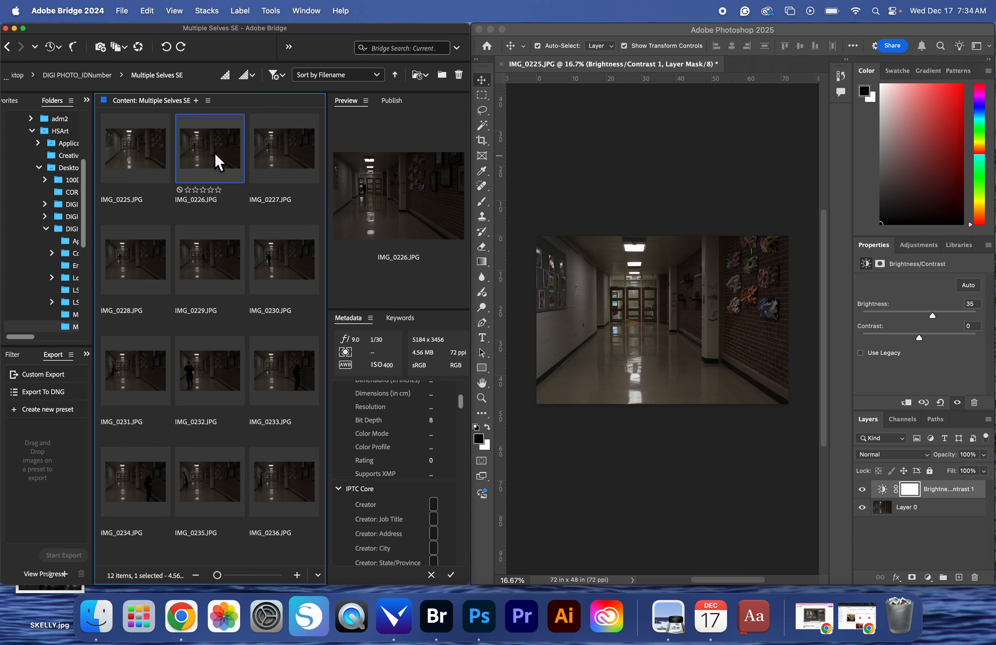
double_click(218, 162)
left_click(618, 66)
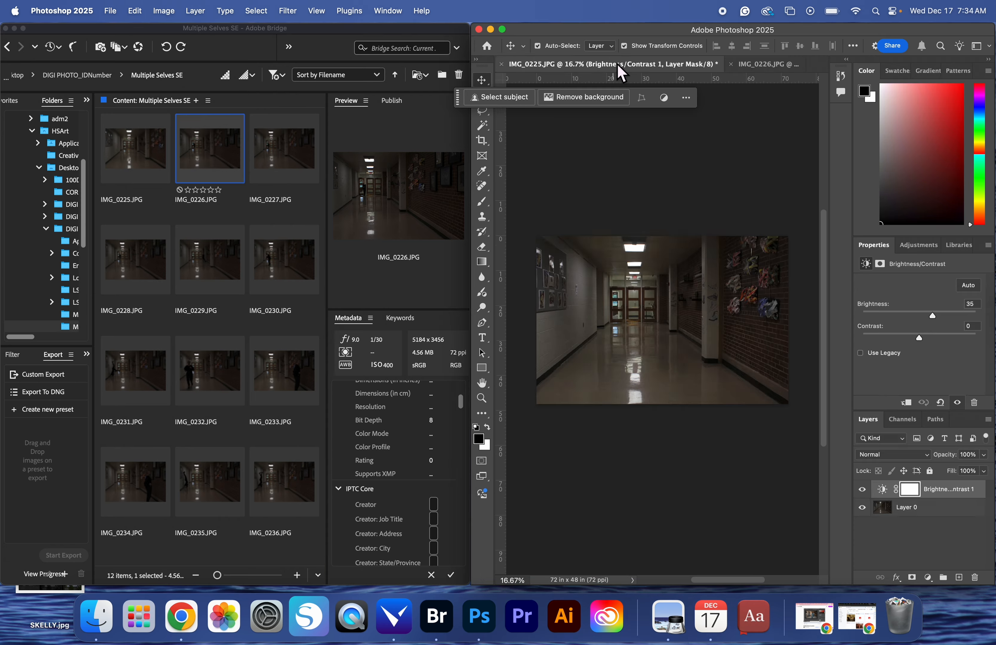
left_click(753, 66)
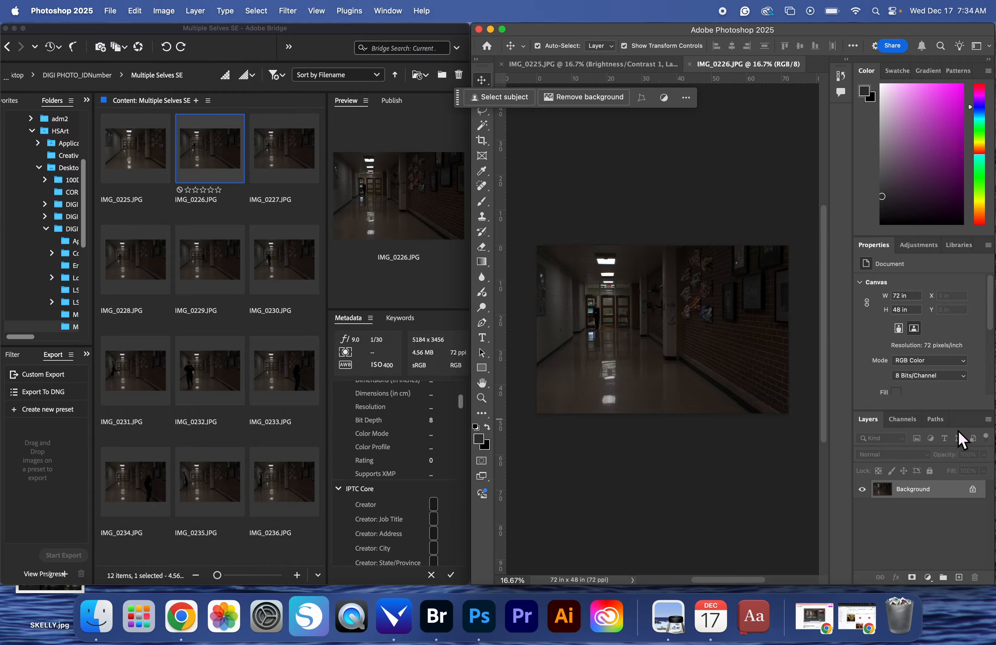
Step: Add a Brightness/Contrast adjustment layer to IMG_0226.JPG with brightness 35
left_click(927, 577)
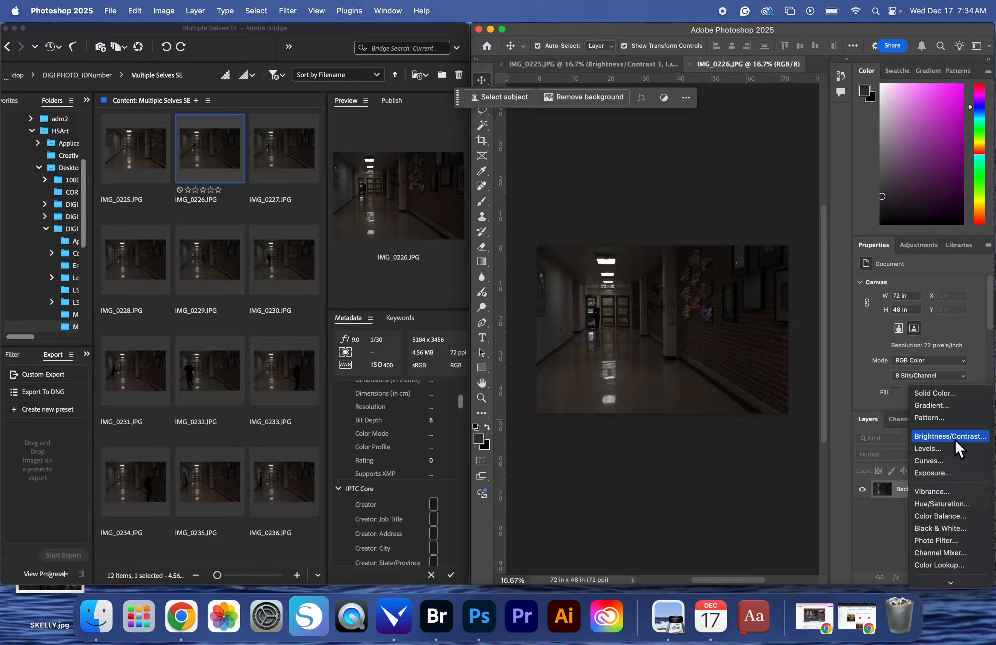
left_click(951, 437)
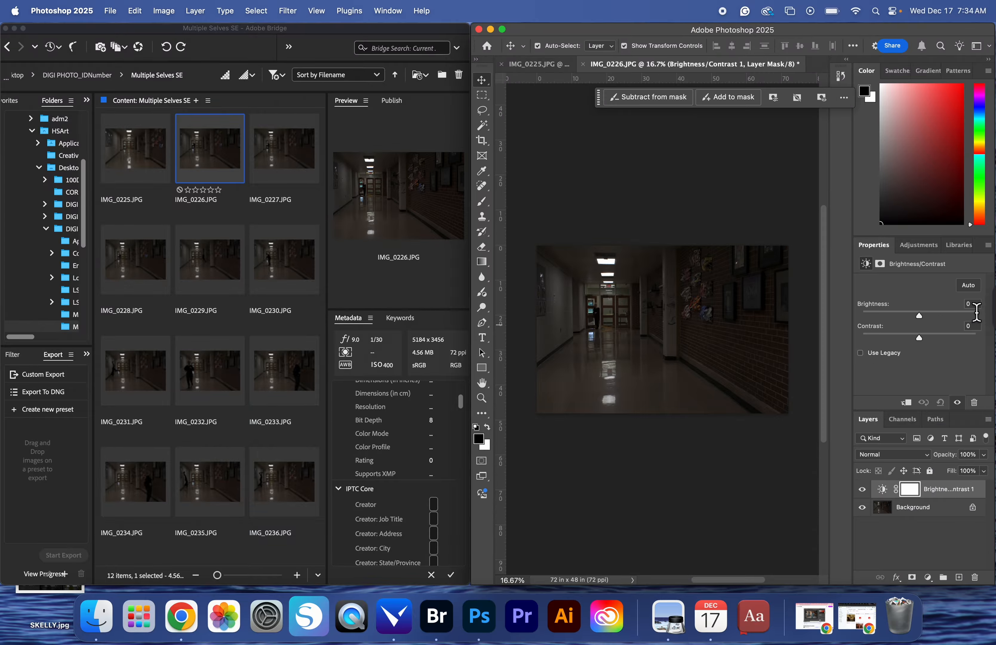
type("35")
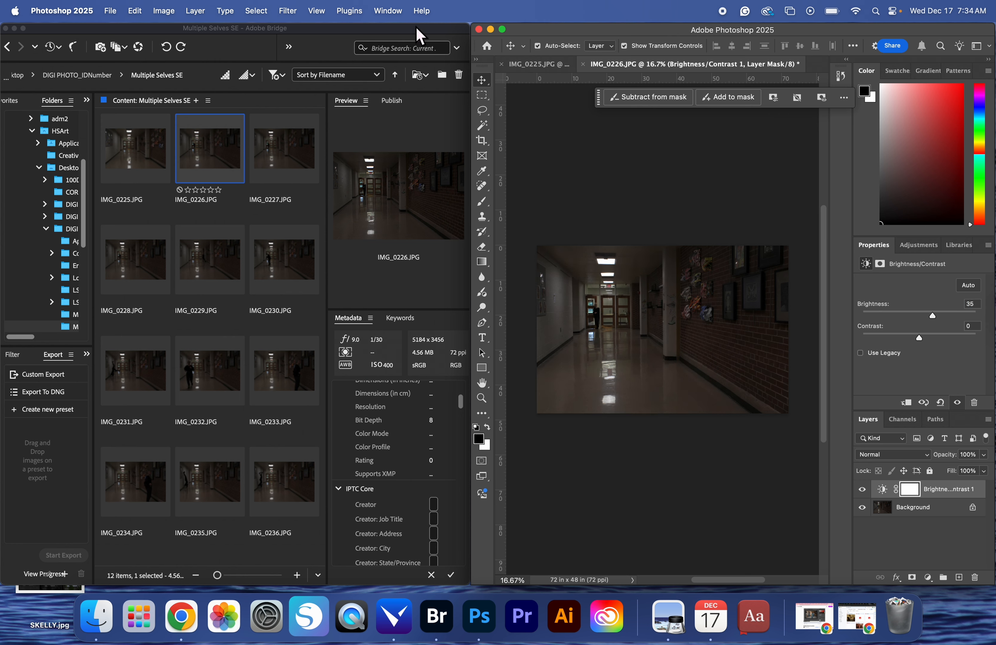
Step: Preview the hallway photos from IMG_0227 through IMG_0233 in Bridge and open IMG_0233.JPG in Photoshop
left_click(278, 175)
left_click(275, 173)
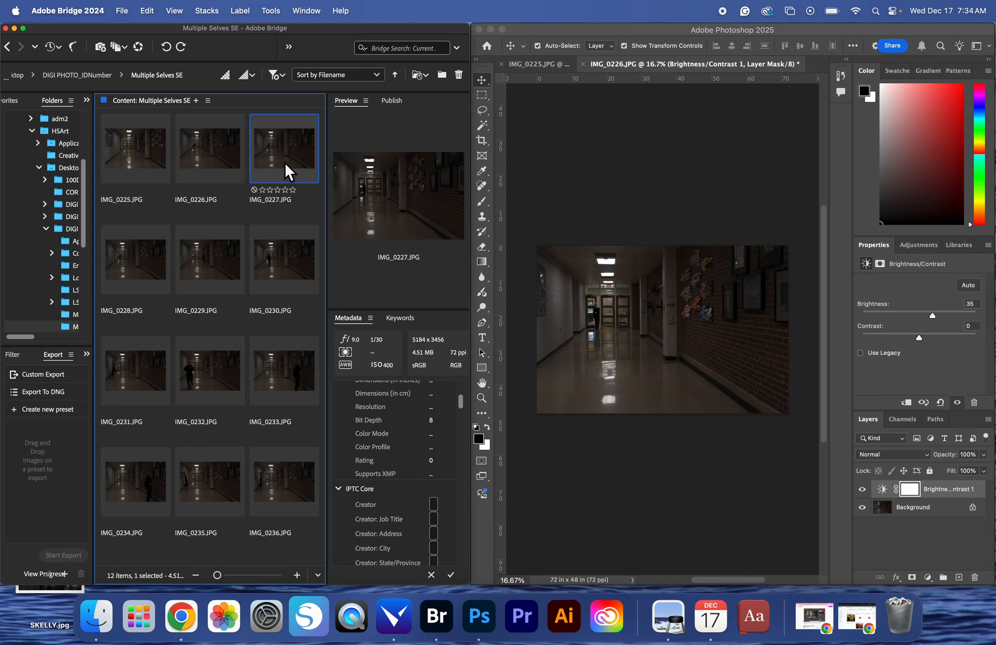
left_click(160, 260)
left_click(229, 282)
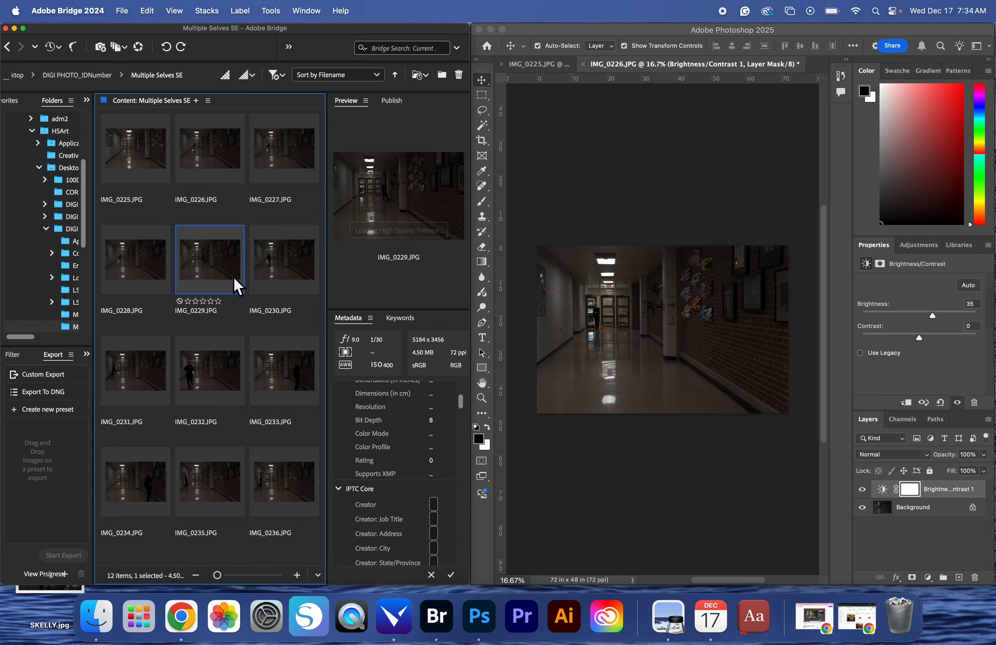
left_click(293, 283)
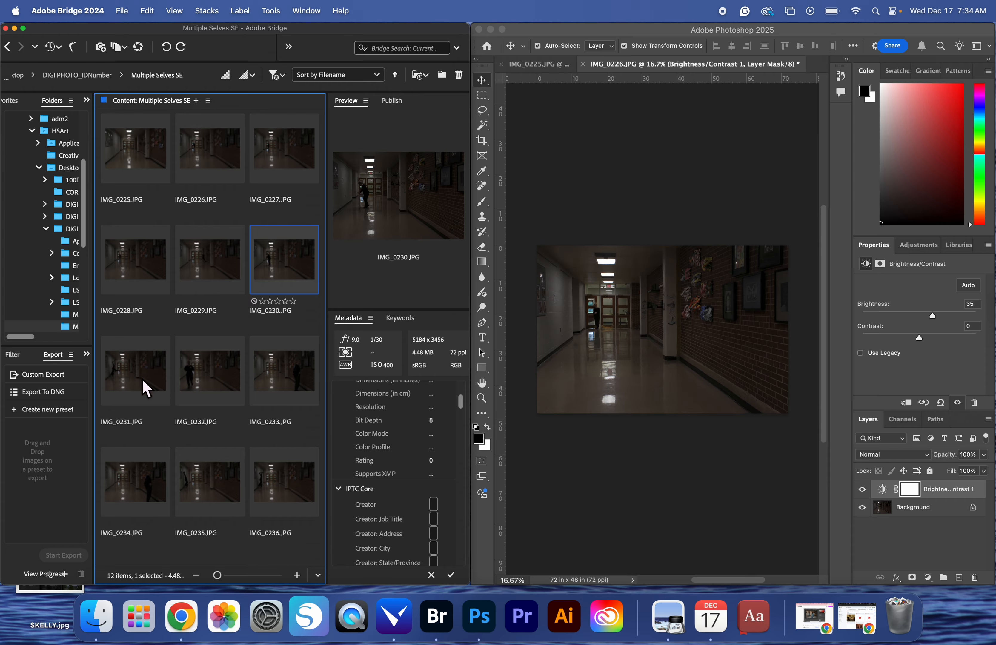
left_click(143, 388)
left_click(216, 369)
left_click(257, 378)
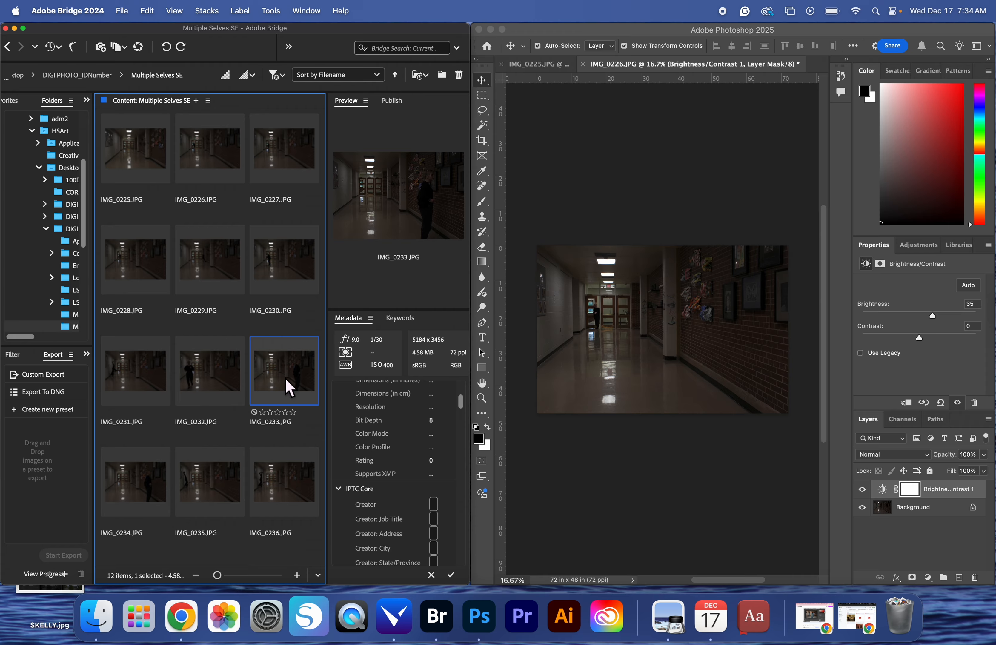
double_click(289, 387)
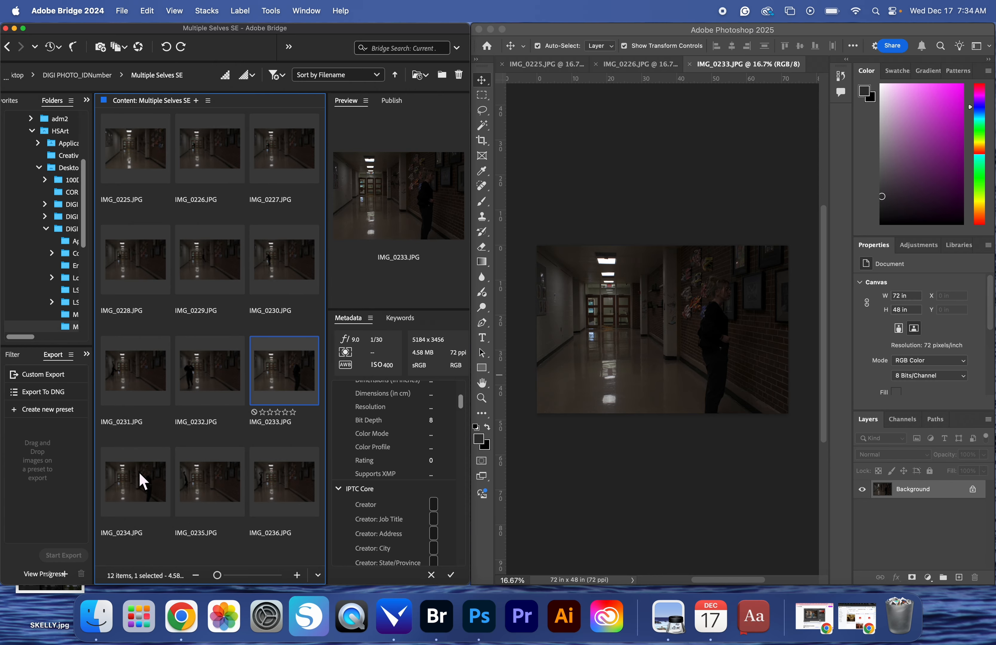
Step: Preview the last row of hallway photos in Bridge and open IMG_0236.JPG in Photoshop
left_click(144, 489)
left_click(200, 493)
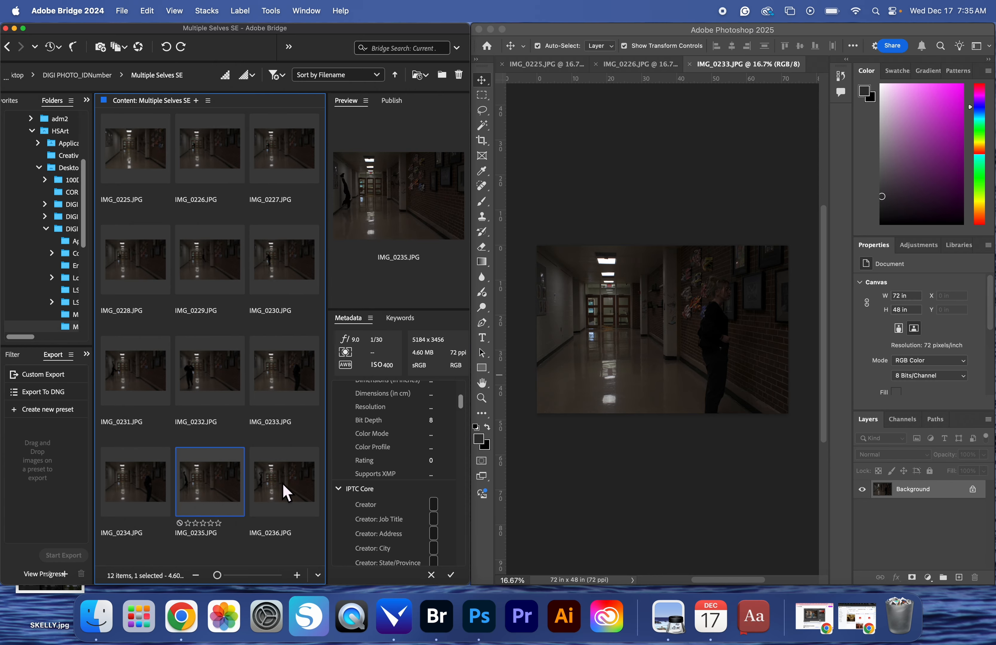
left_click(286, 492)
double_click(289, 493)
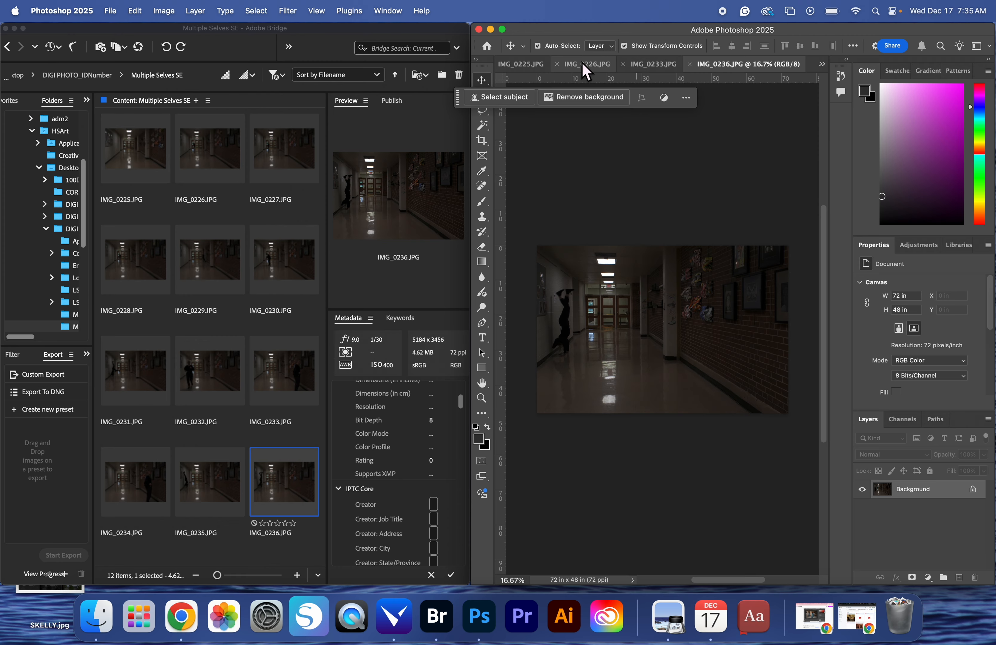
Step: Return to the second row of photos in Bridge and open IMG_0229.JPG in Photoshop
left_click(213, 274)
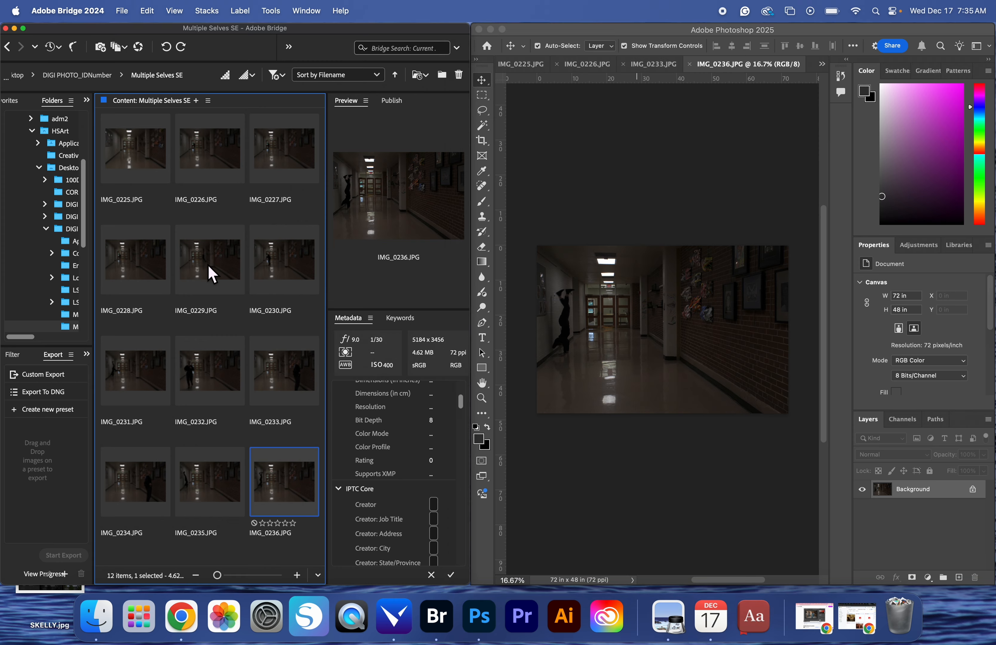
left_click(164, 263)
key("Right")
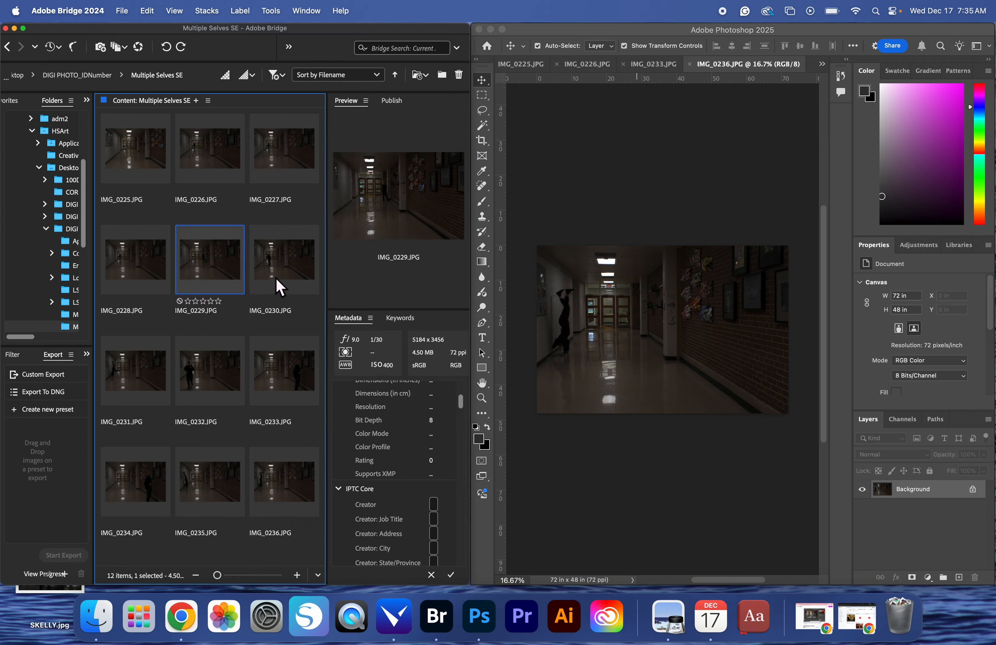
double_click(206, 280)
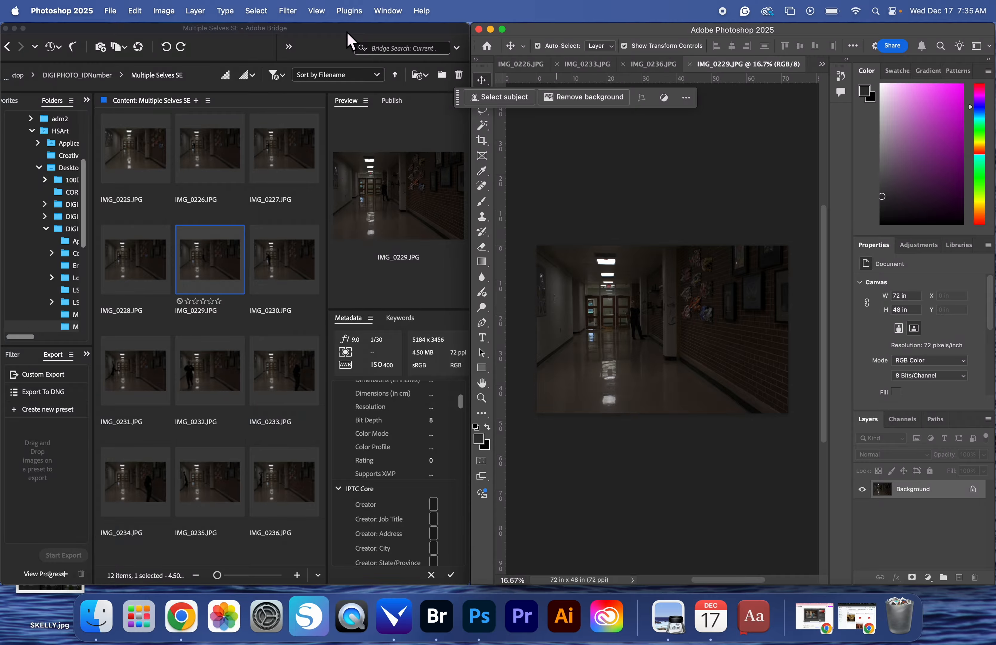
Step: Minimize the Bridge window and enlarge the Photoshop window to fill the screen
left_click(14, 28)
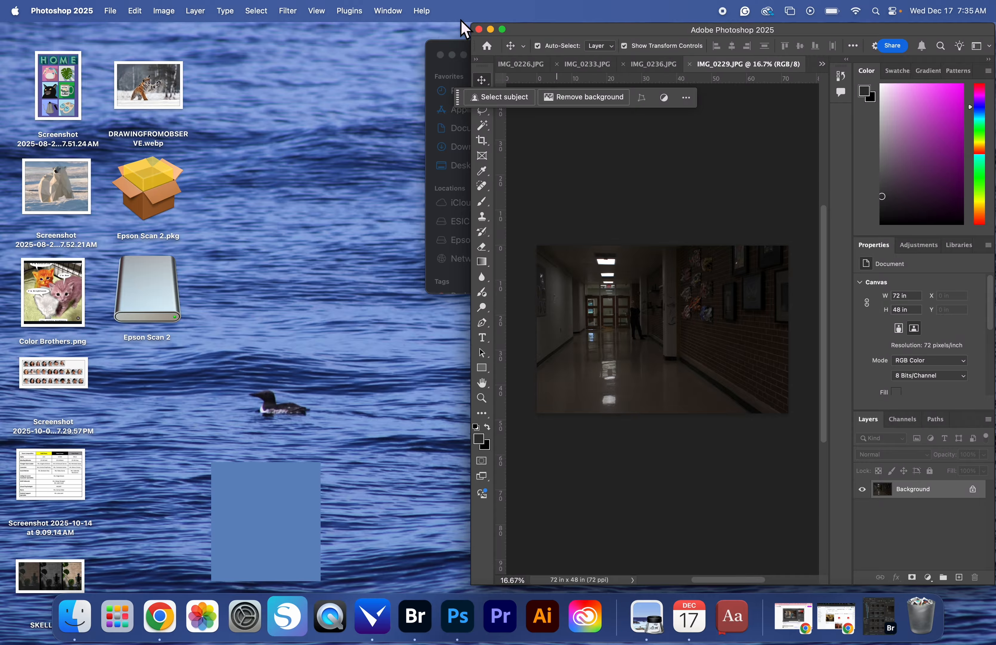
left_click(502, 30)
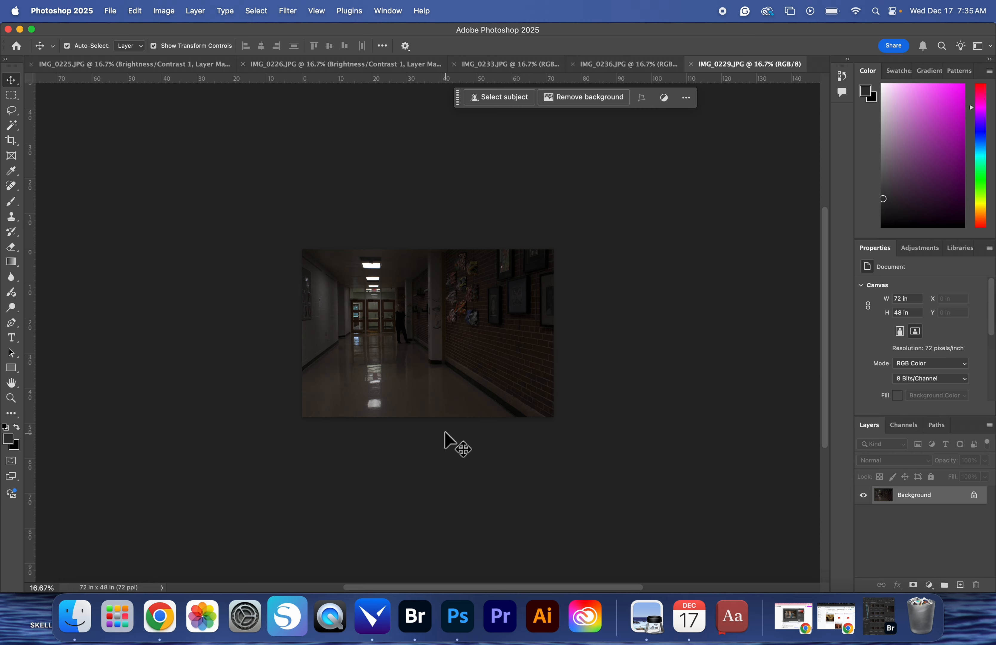
Step: Add a Brightness/Contrast adjustment layer to IMG_0229.JPG and set its brightness to 35
key("super+plus")
key("super+plus")
key("super+plus")
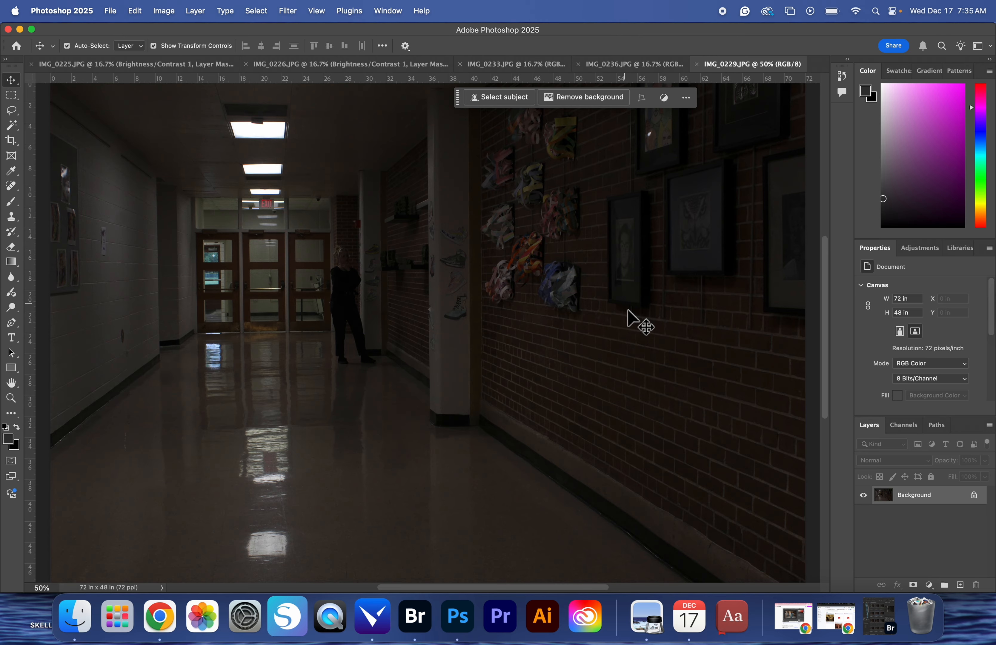
left_click(929, 585)
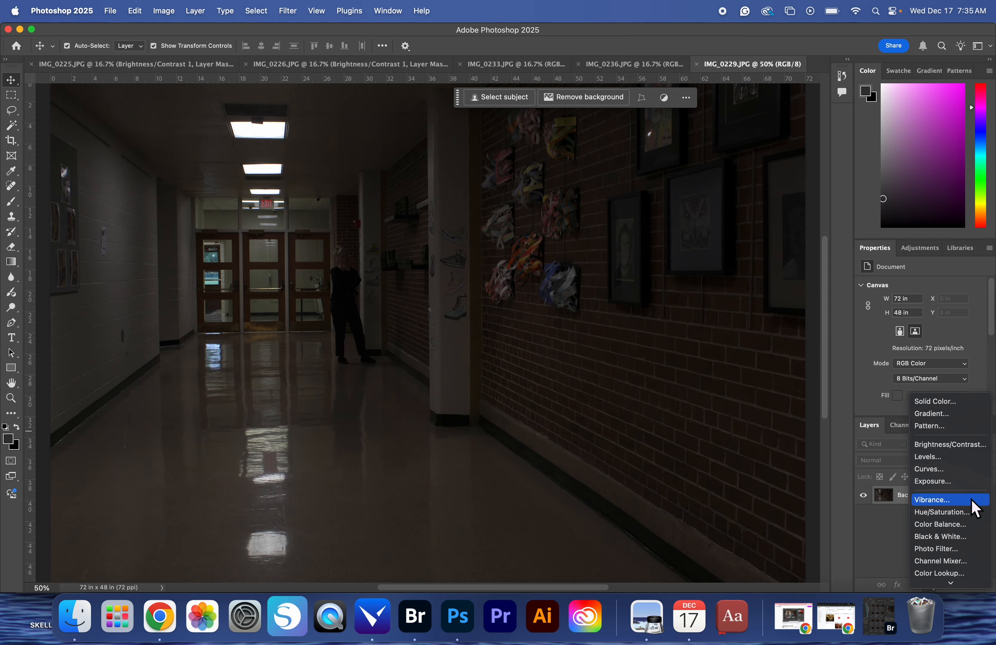
left_click(960, 445)
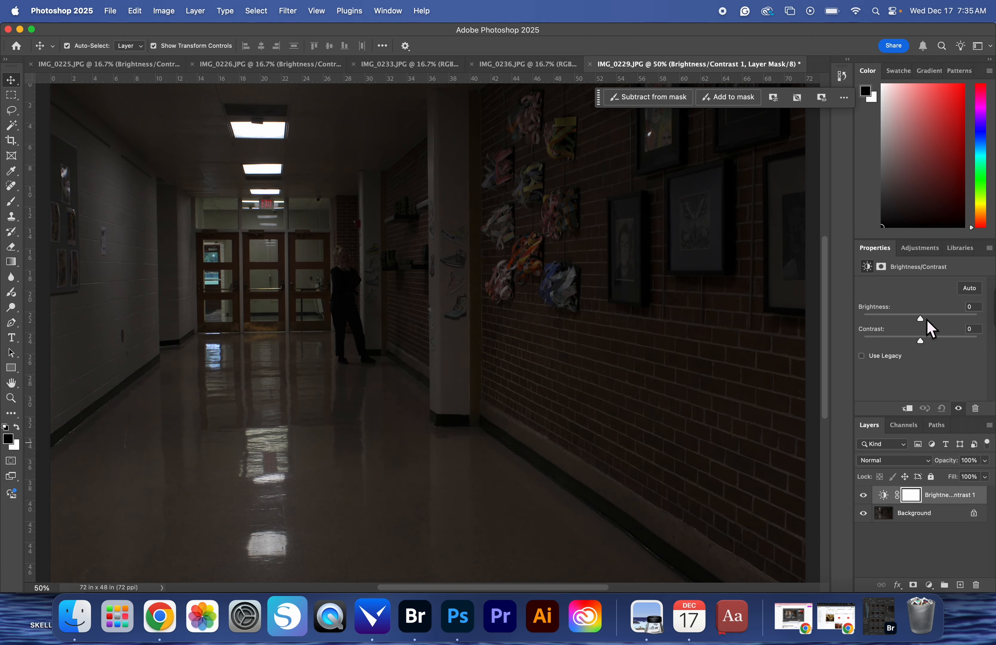
left_click(970, 307)
type("35")
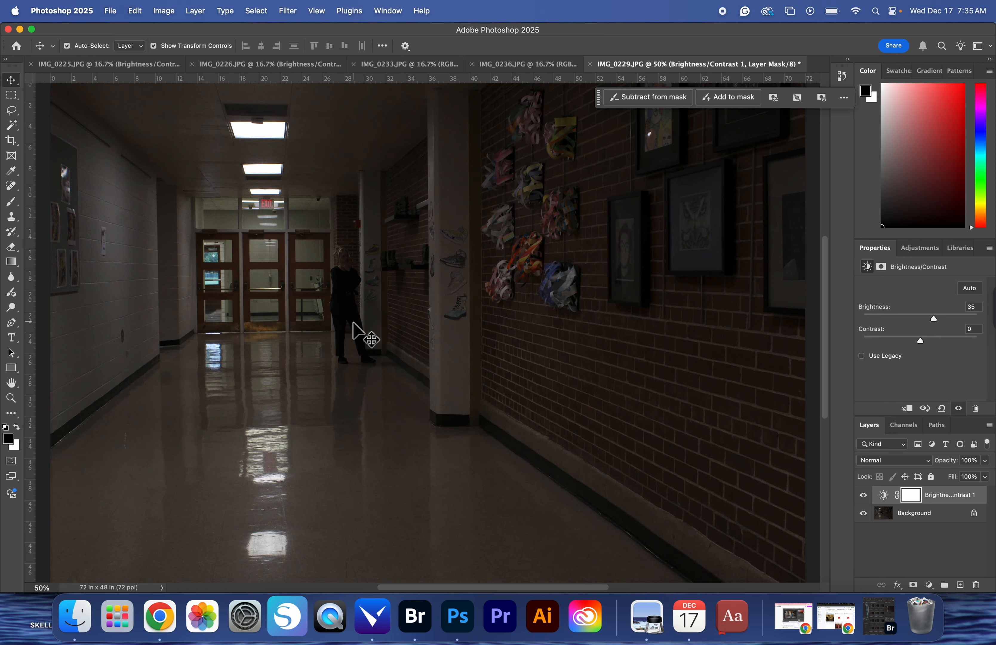
Step: Examine IMG_0236.JPG, IMG_0226.JPG and IMG_0225.JPG at a larger magnification and compare where the figure stands
scroll(360, 333, "left", 2)
left_click(514, 67)
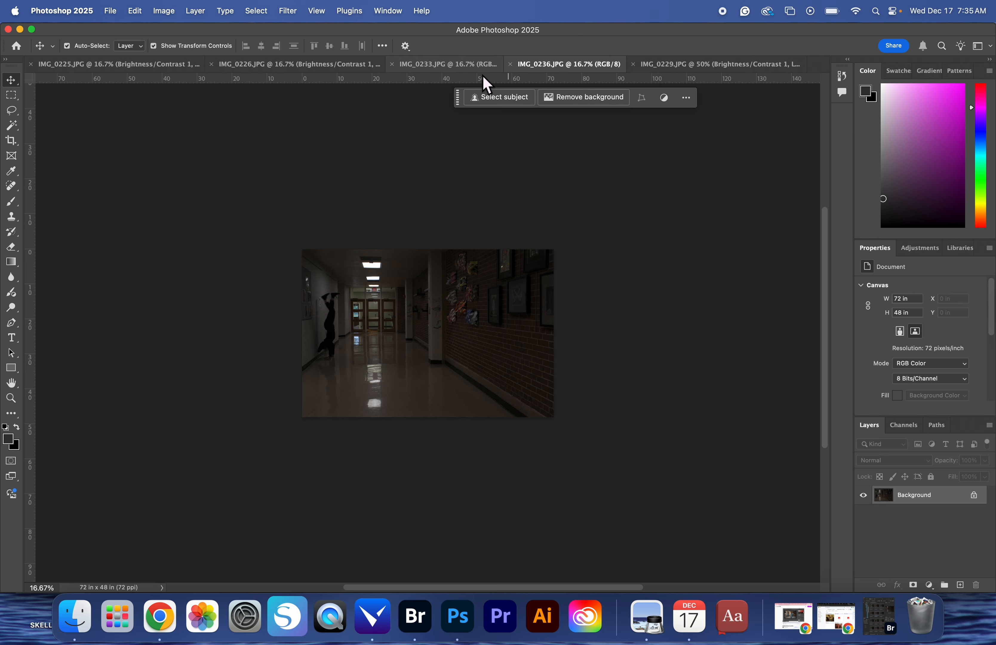
key("super+plus")
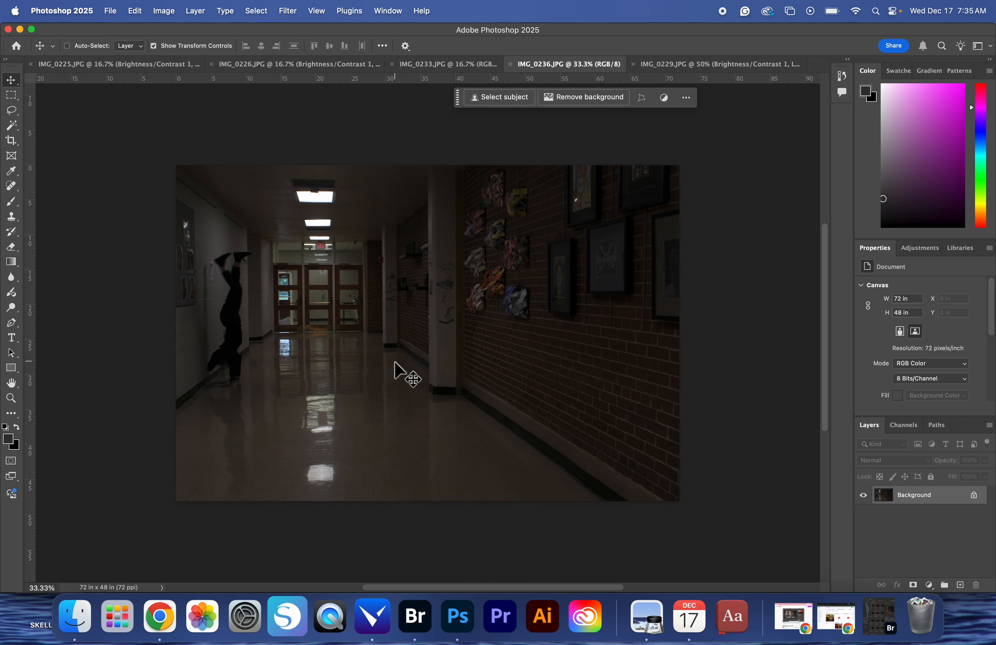
left_click(341, 66)
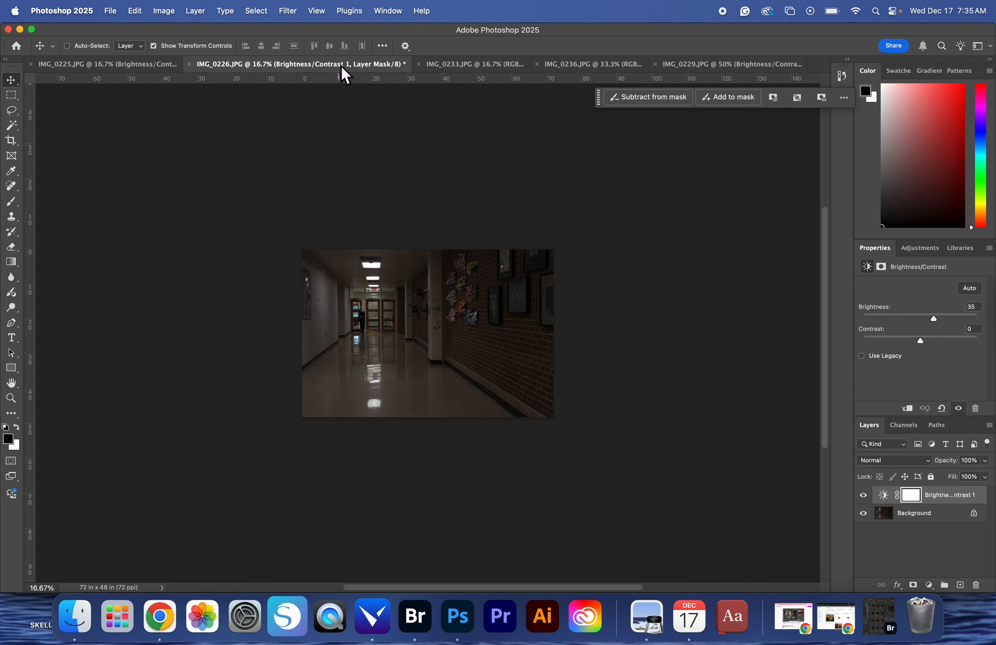
key("super+plus")
key("super+plus")
left_click(110, 67)
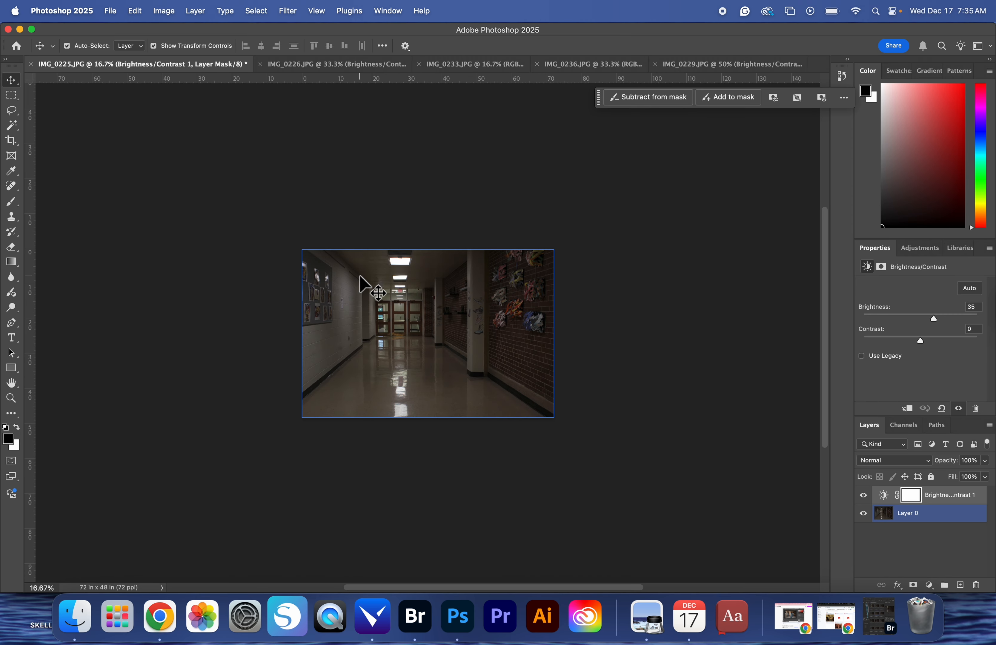
key("super+plus")
key("super+plus")
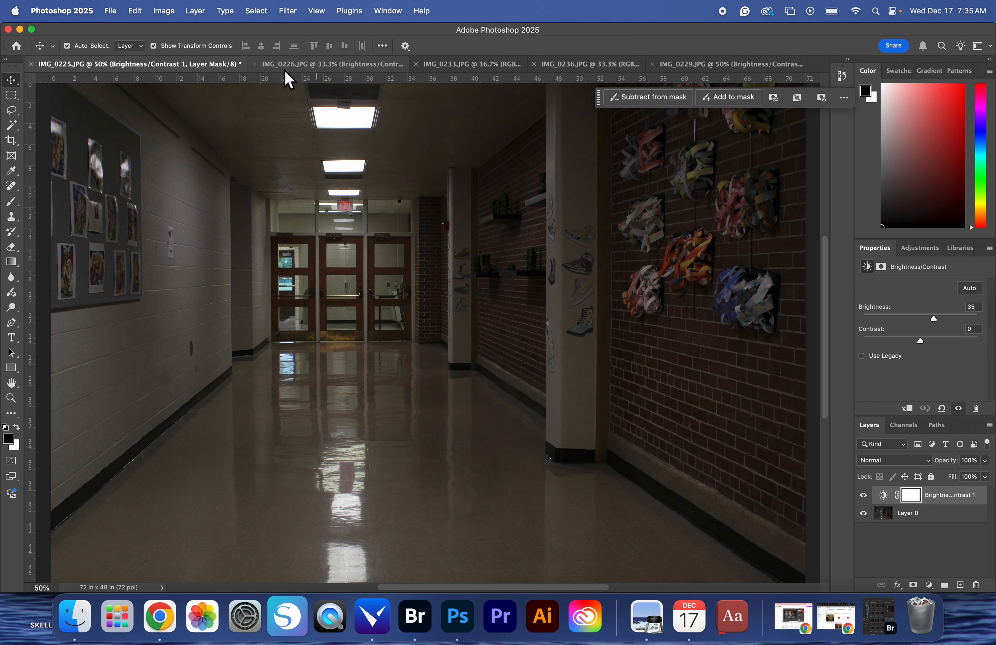
left_click(289, 64)
key("super+plus")
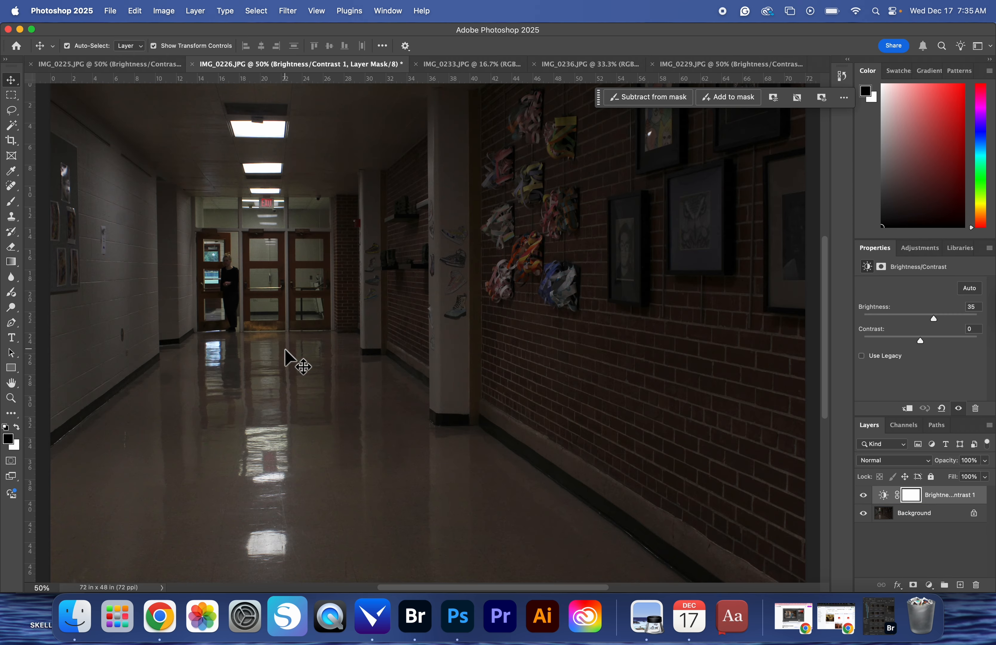
Step: Lasso the figure by the left door and its floor reflection in IMG_0226.JPG with a 20 px feather
scroll(210, 394, "left", 5)
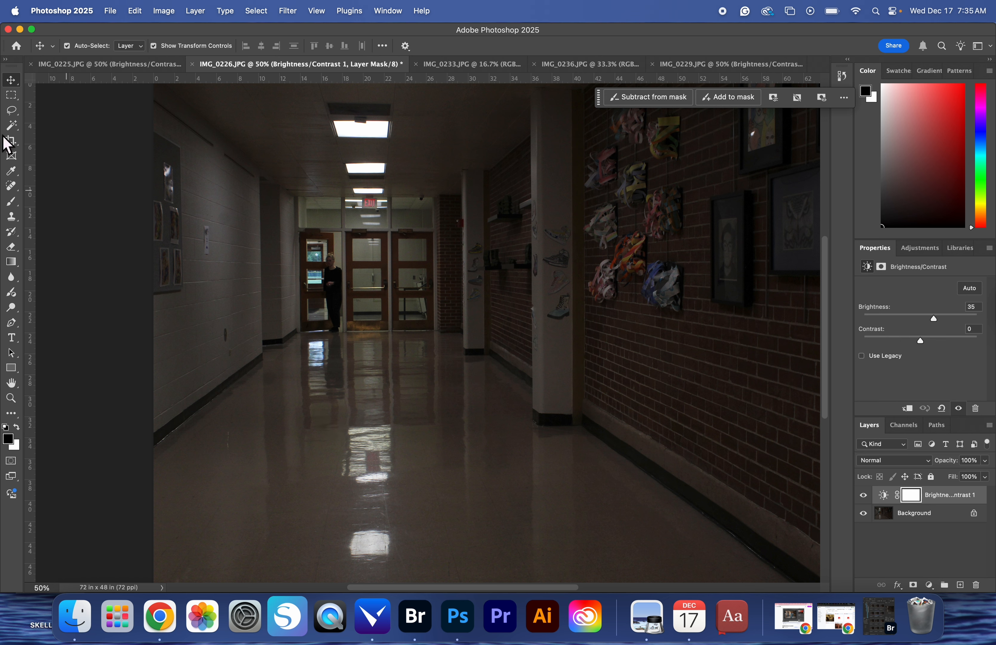
left_click(15, 117)
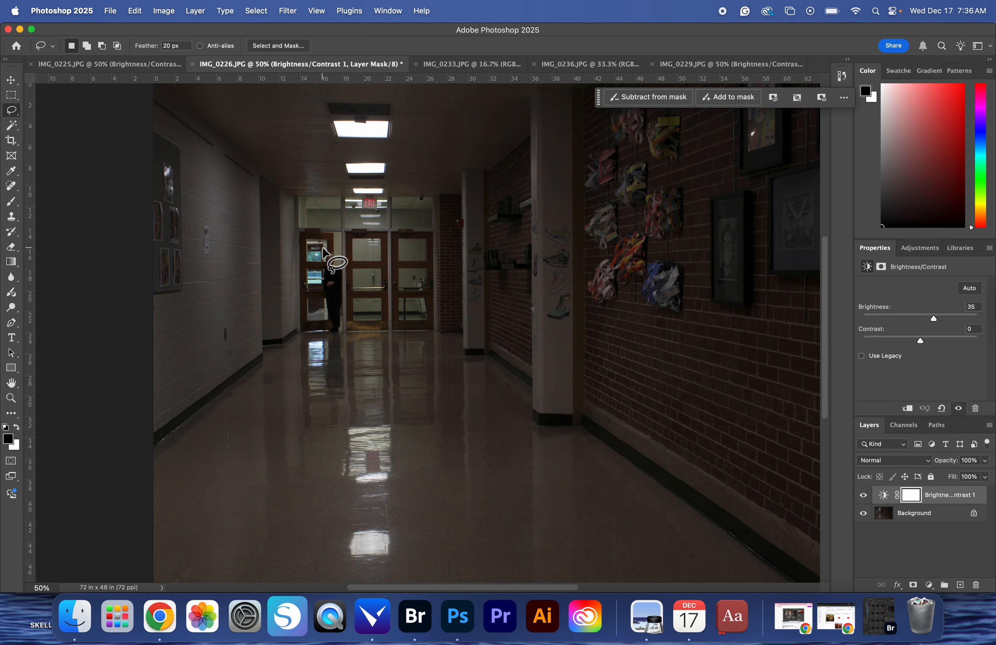
mouse_move(323, 249)
left_mouse_down()
mouse_move(344, 255)
mouse_move(355, 286)
left_mouse_up()
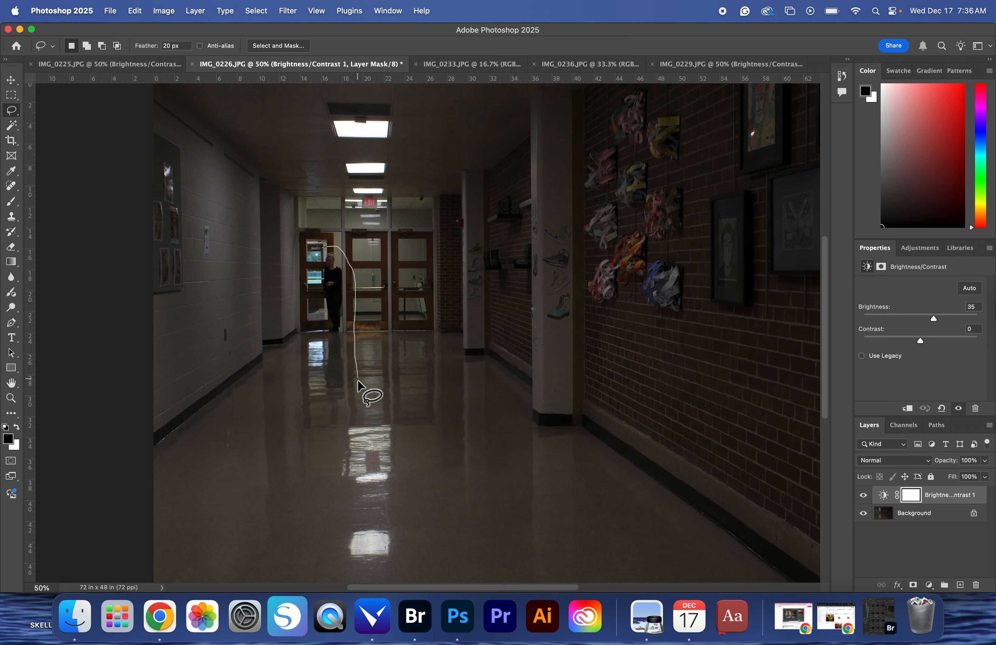
mouse_move(354, 406)
left_mouse_down()
mouse_move(332, 413)
mouse_move(304, 392)
mouse_move(309, 292)
left_mouse_up()
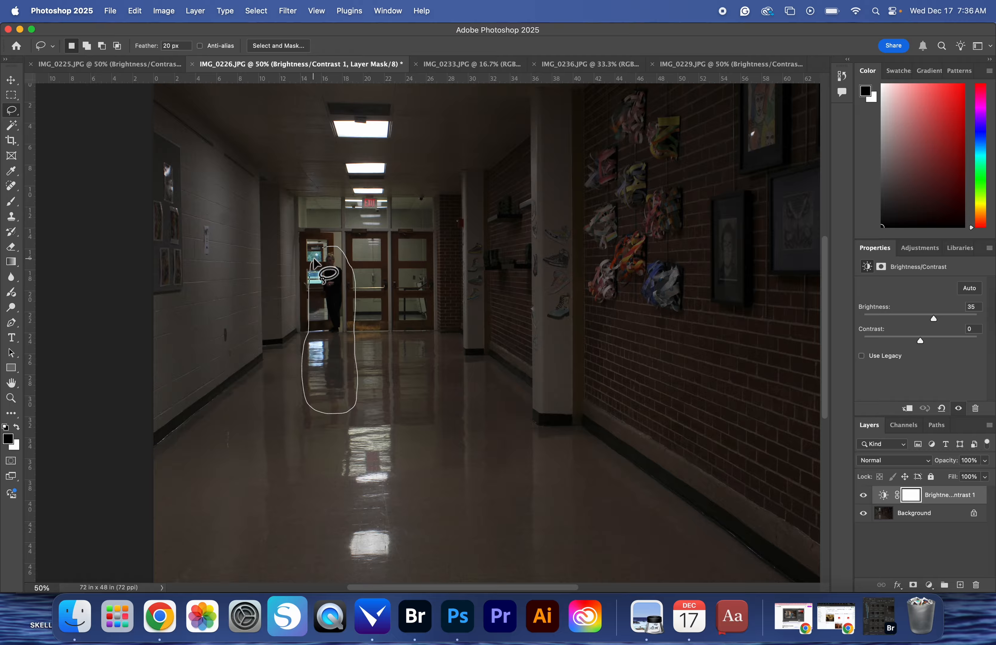
left_click_drag(317, 251, 321, 249)
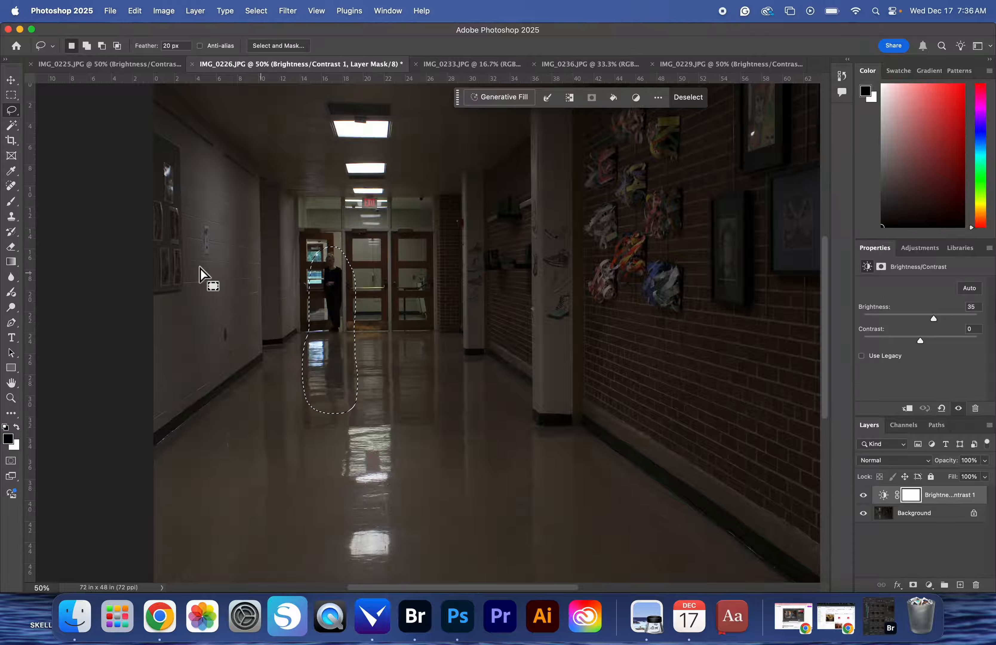
Step: Copy the selected figure from the Background layer of IMG_0226.JPG into IMG_0225.JPG and position it over the left door
left_click(11, 79)
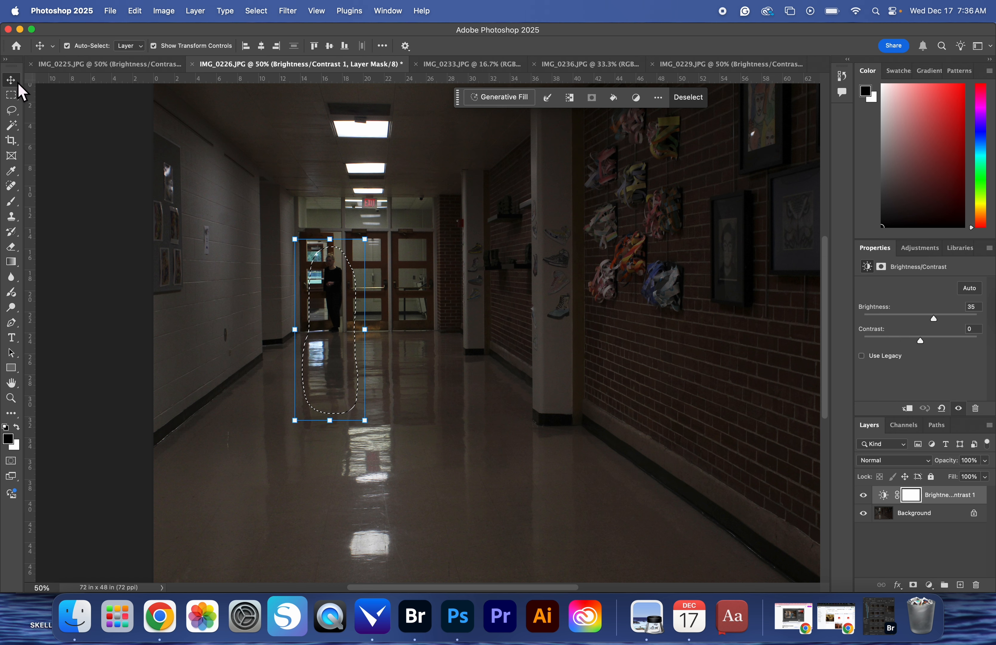
mouse_move(338, 329)
left_mouse_down()
mouse_move(353, 255)
mouse_move(338, 323)
left_mouse_up()
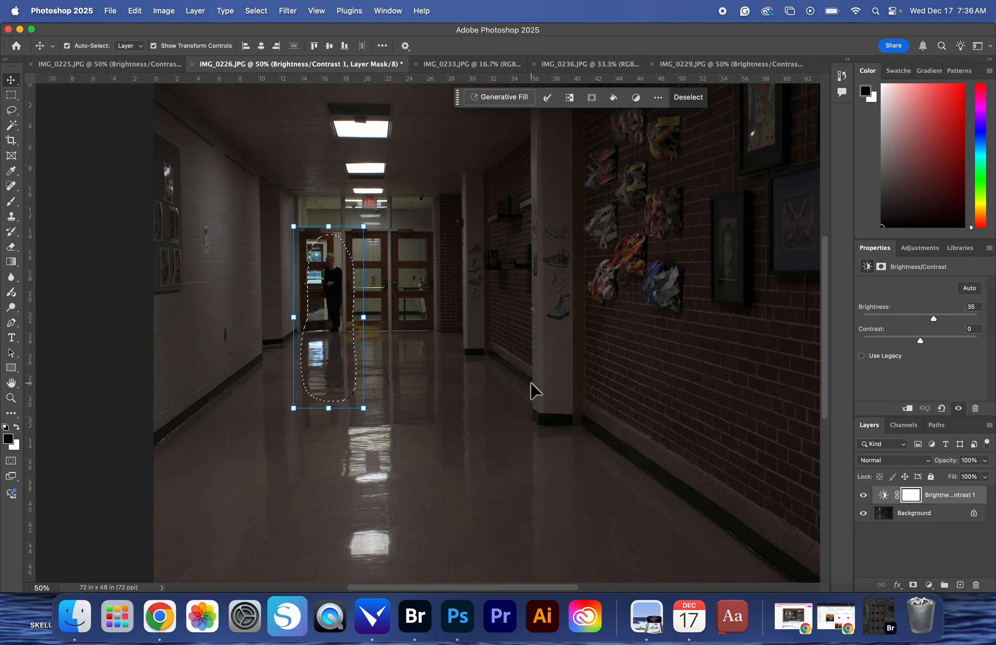
left_click(908, 516)
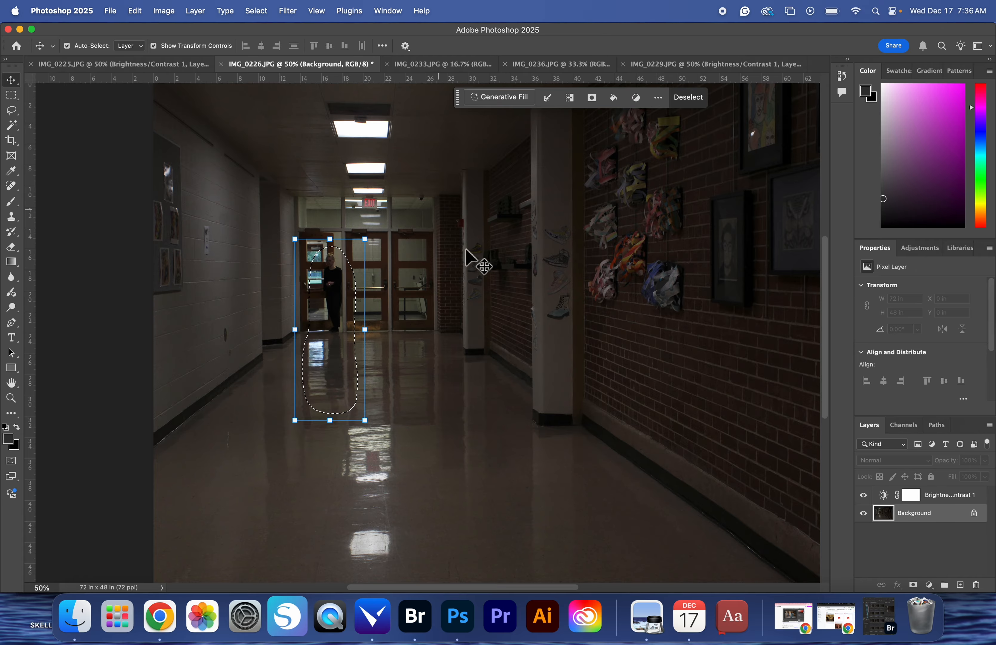
left_click_drag(329, 313, 330, 325)
left_click(132, 65)
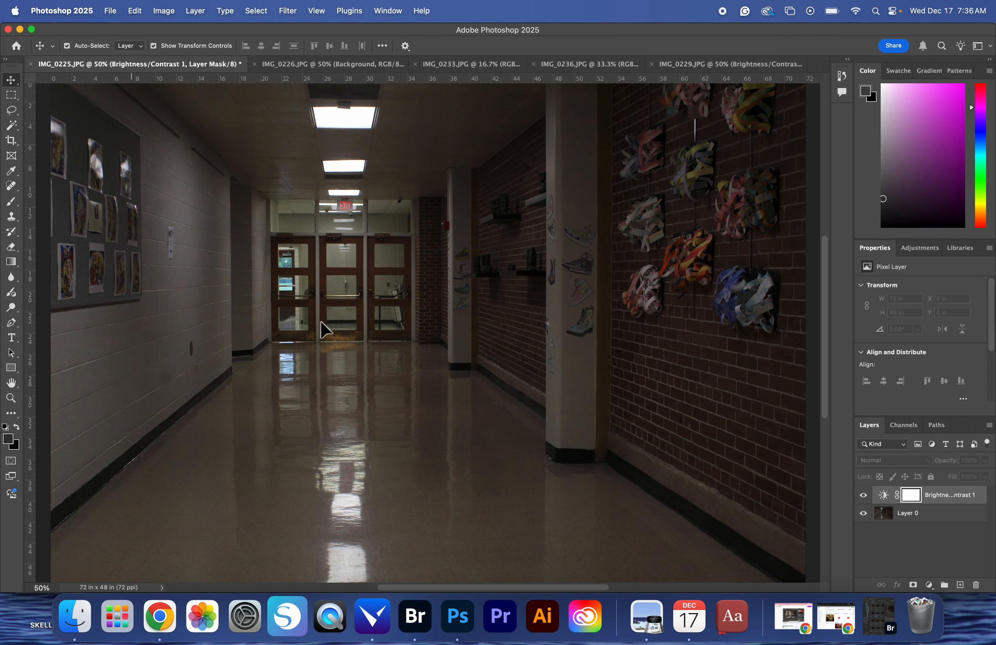
left_click_drag(320, 320, 301, 329)
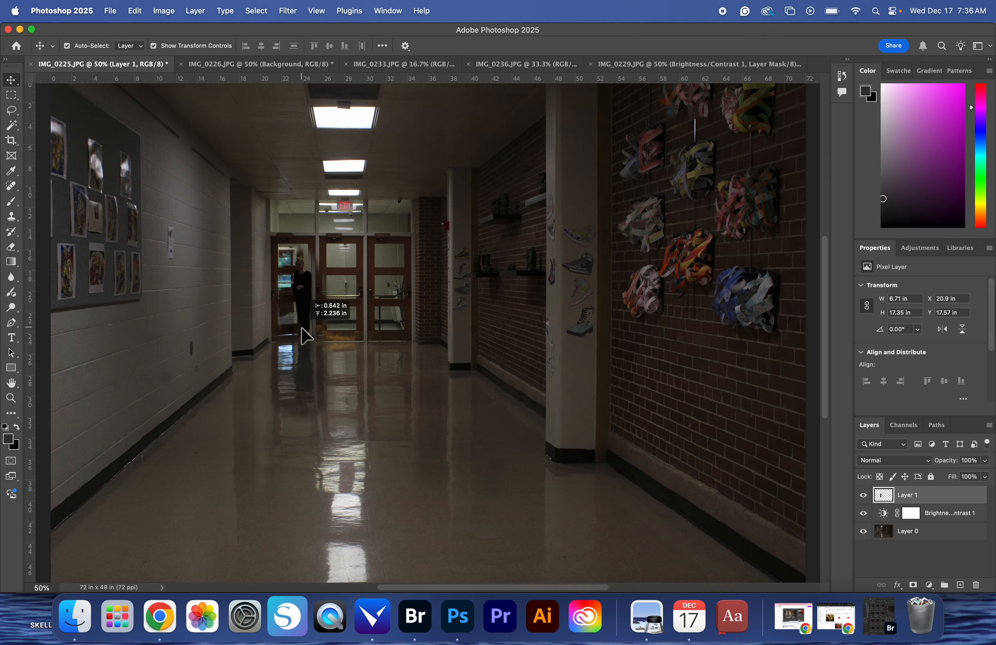
left_click_drag(301, 328, 309, 340)
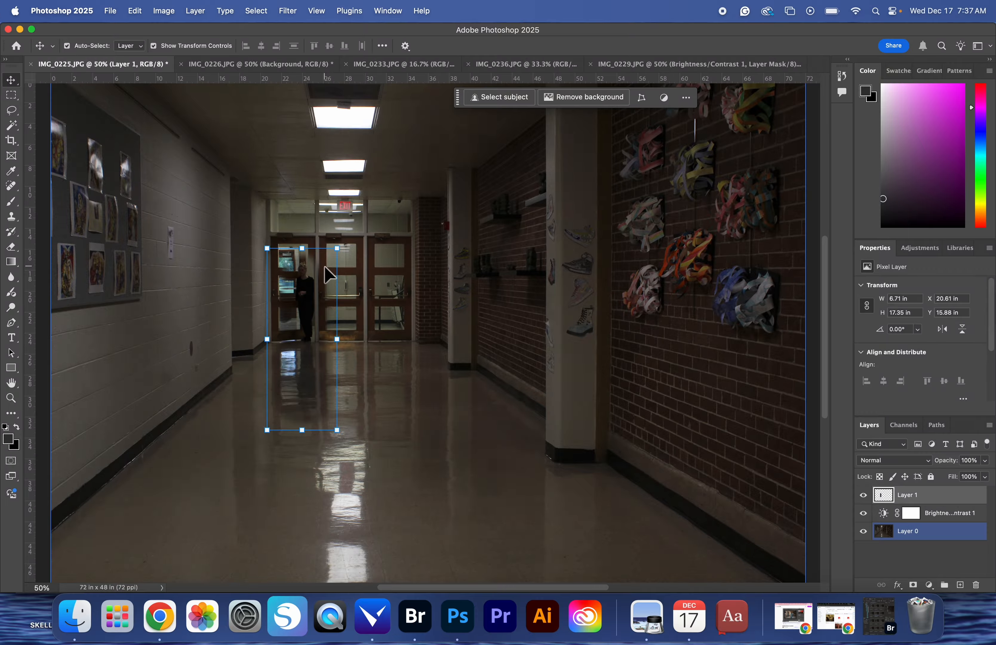
Step: Delete the copied figure layer from IMG_0225.JPG and clear the selection on the Background layer of IMG_0226.JPG
key("Delete")
left_click(306, 64)
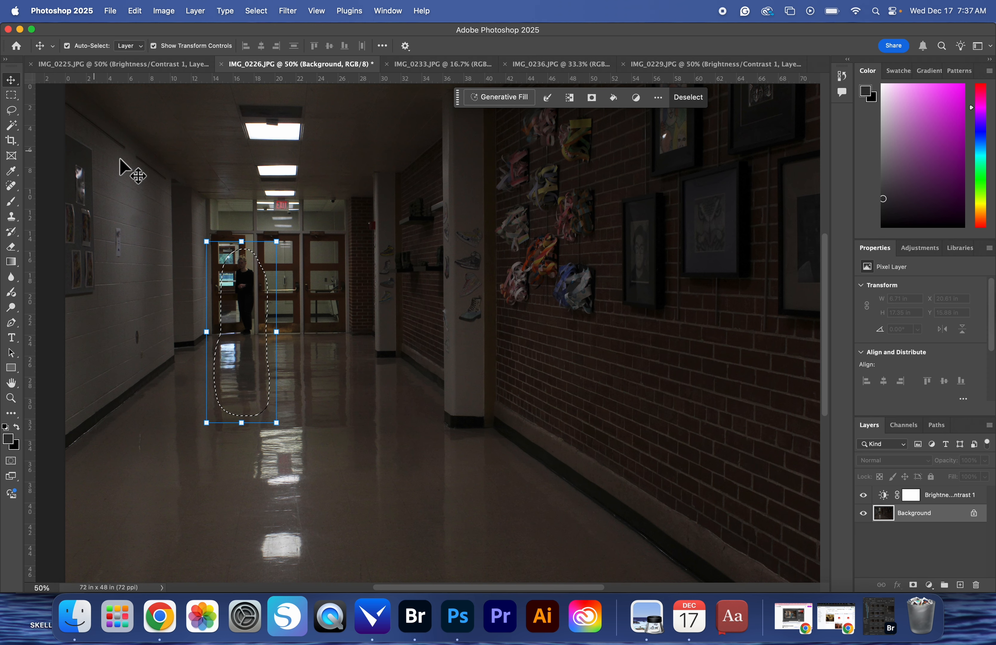
key("super")
left_click(367, 339)
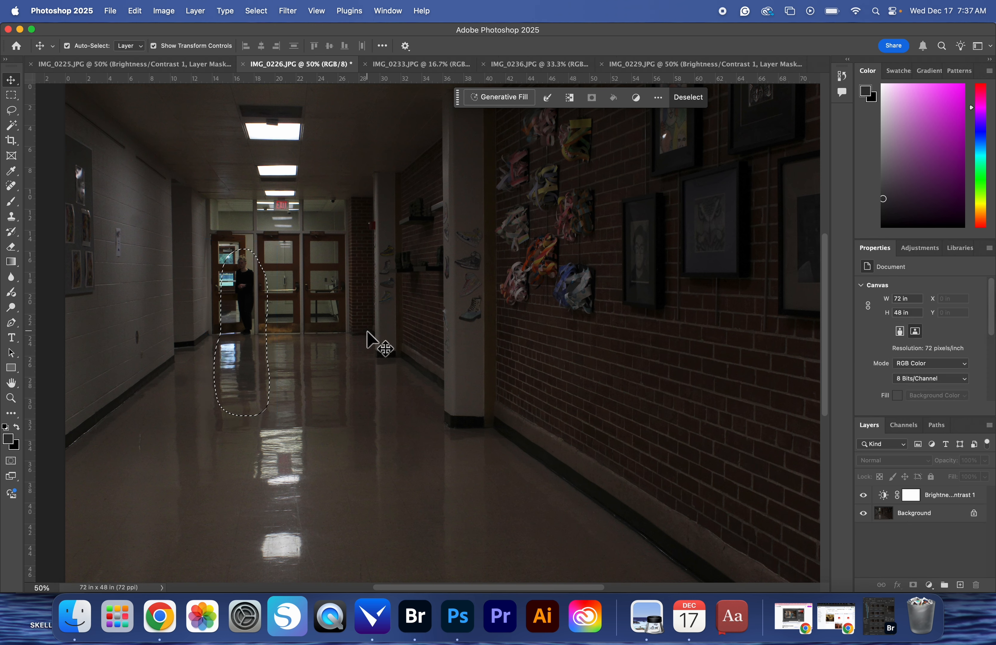
left_click(883, 515)
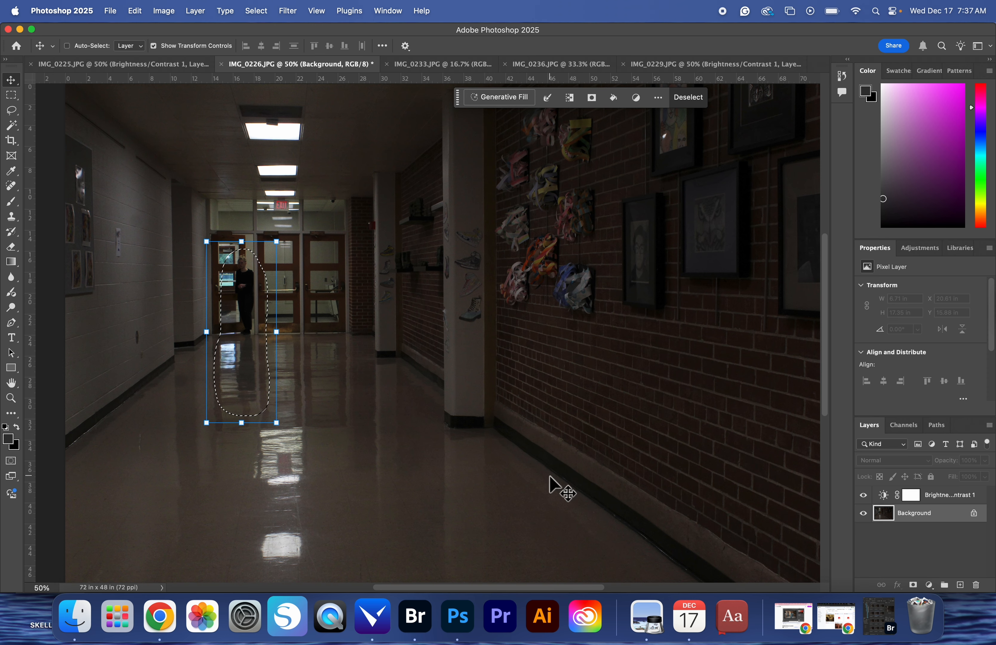
key("super")
key("super+d")
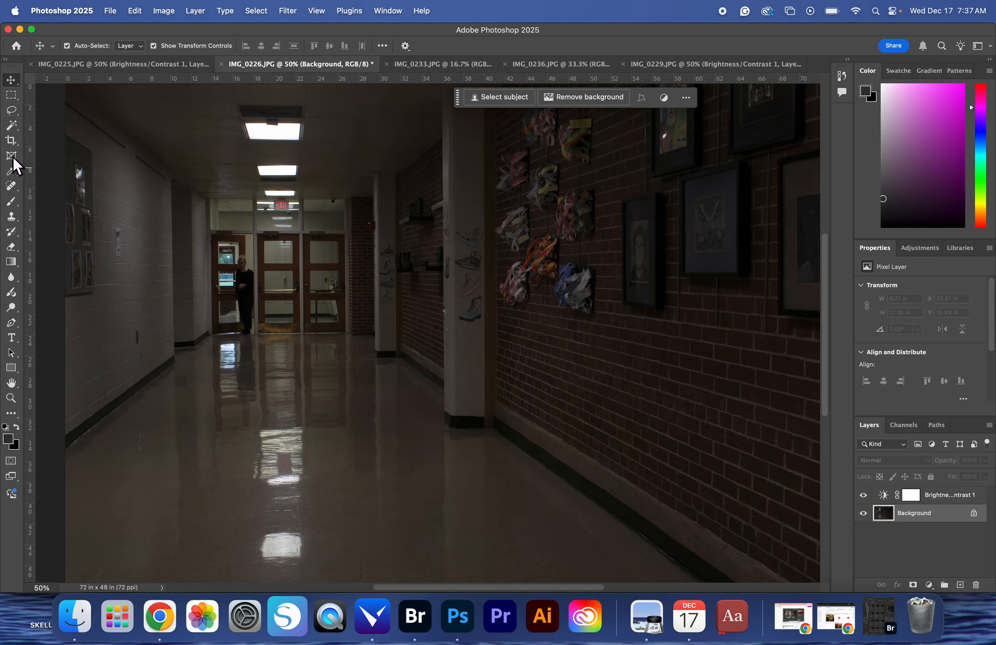
Step: Lasso a larger area in IMG_0226.JPG around the whole left door, the figure and the floor reflection, with a 20 px feather
left_click(12, 110)
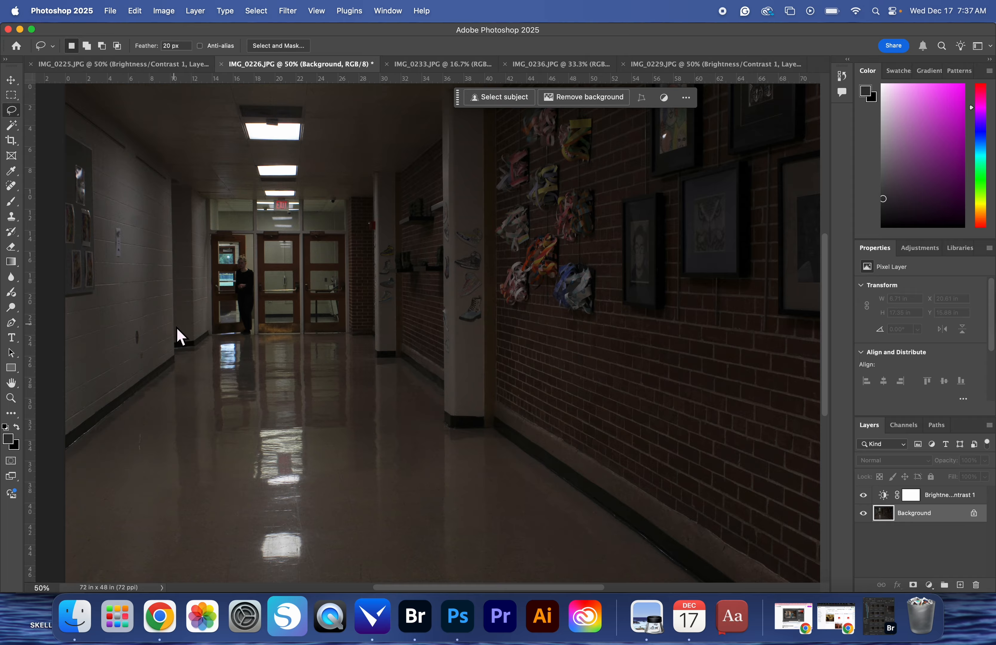
left_click_drag(212, 336, 216, 227)
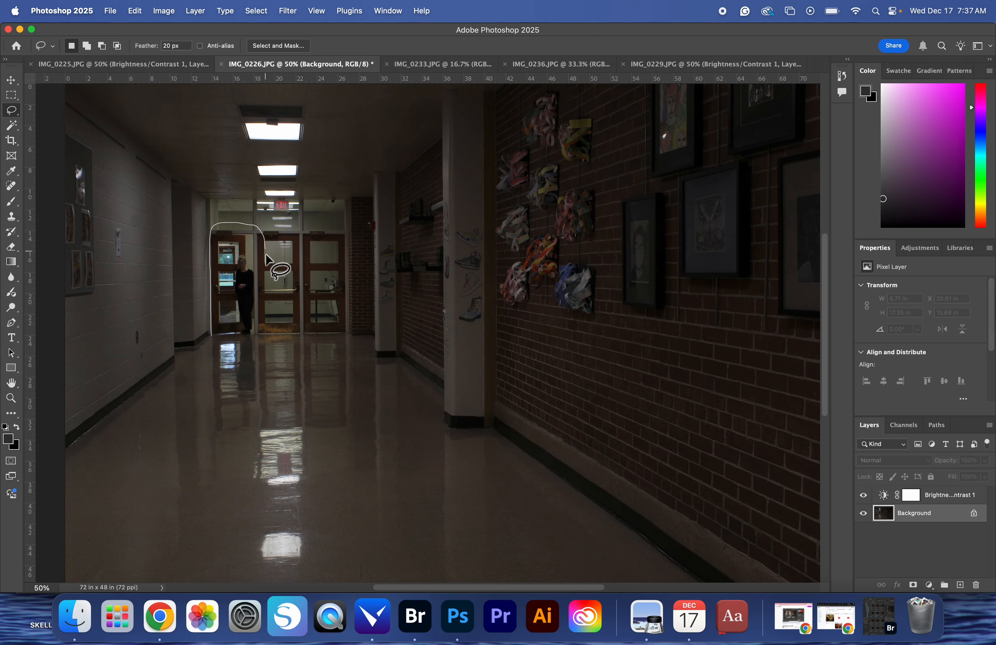
mouse_move(269, 330)
left_mouse_down()
mouse_move(267, 432)
mouse_move(250, 445)
mouse_move(209, 431)
mouse_move(212, 336)
left_mouse_up()
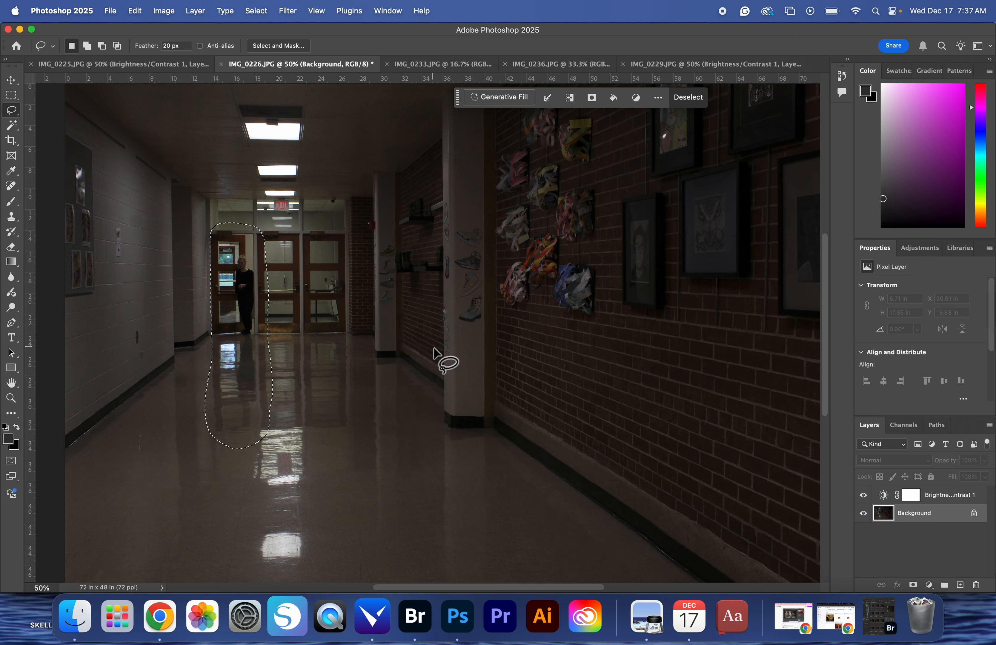
Step: Copy the selected door area into IMG_0225.JPG over the left door and place its layer below the Brightness/Contrast adjustment
key("v")
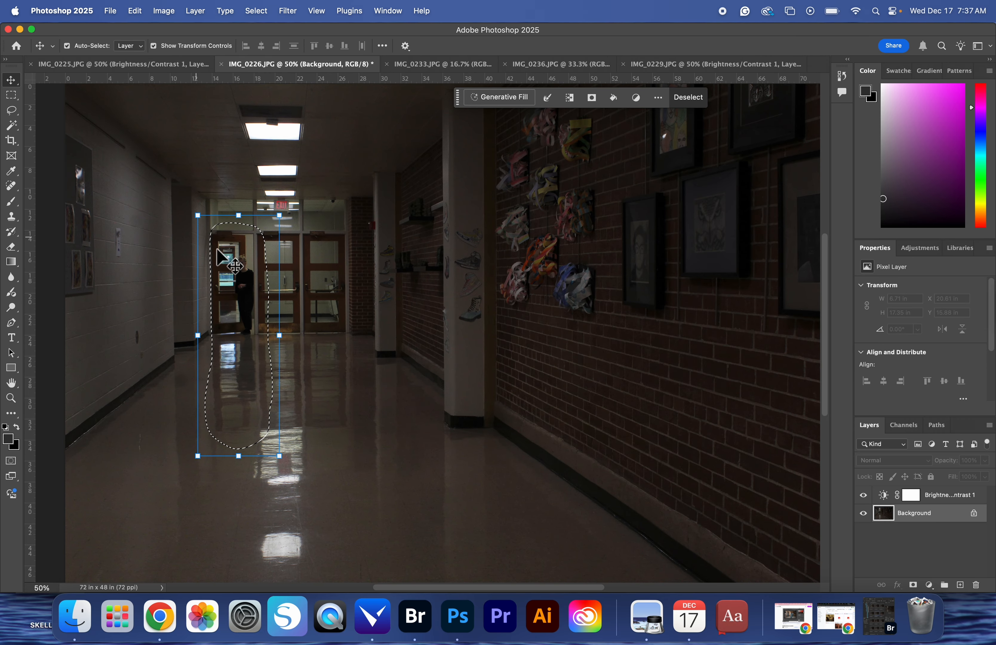
left_click_drag(268, 334, 138, 73)
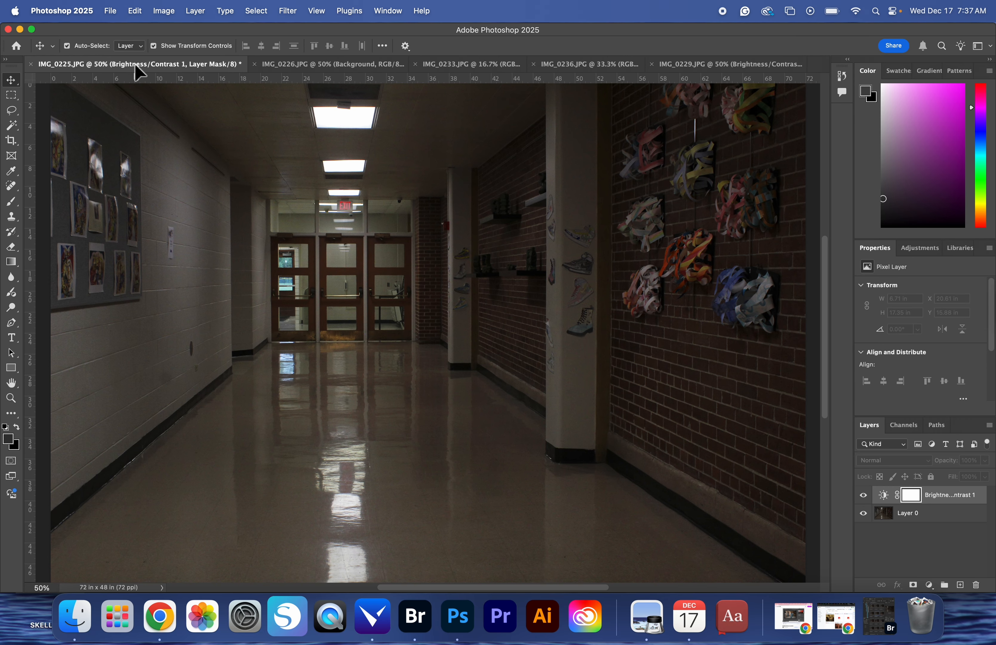
mouse_move(308, 324)
left_mouse_down()
mouse_move(298, 323)
mouse_move(303, 335)
mouse_move(315, 327)
left_mouse_up()
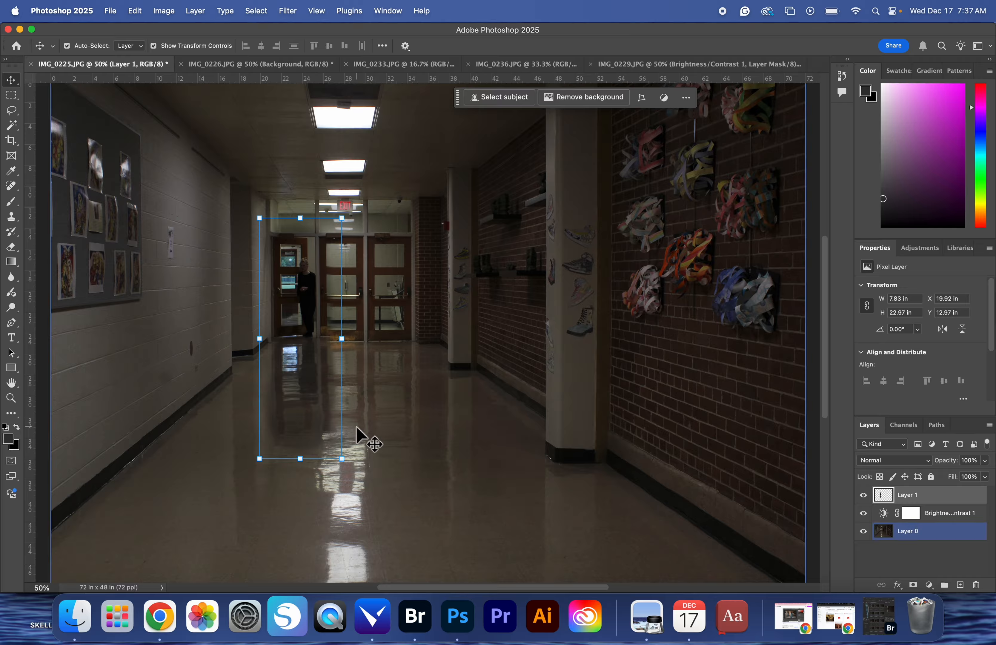
left_click_drag(938, 515, 933, 494)
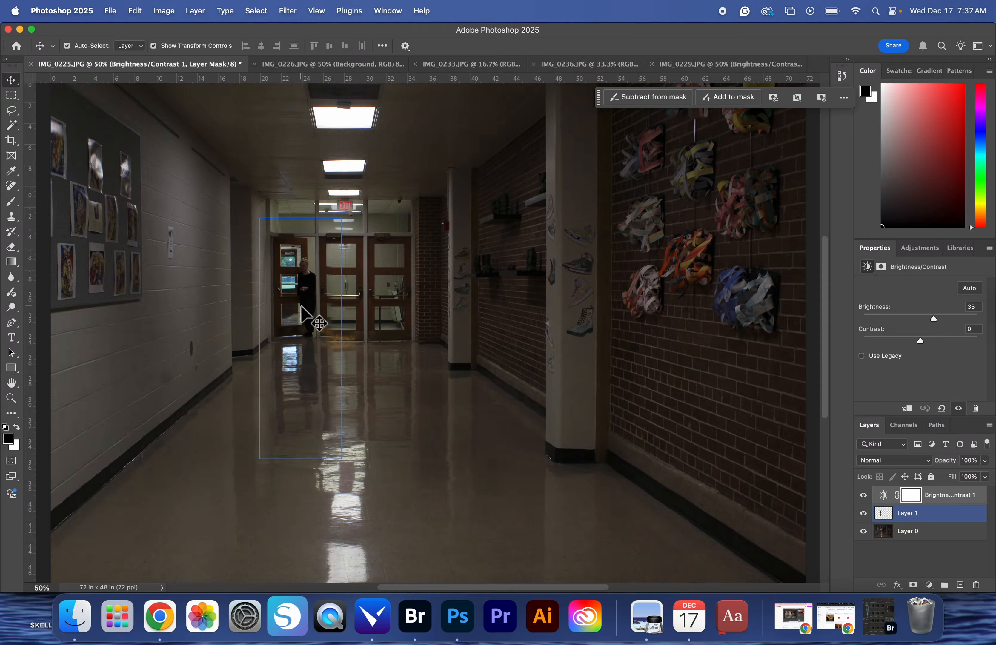
Step: Fine-tune the copied figure layer's position against the left door frame in IMG_0225.JPG, at X 19.94 in and Y 12.97 in
key("super+plus")
key("super+plus")
key("super+plus")
scroll(301, 306, "left", 6)
scroll(300, 306, "up", 2)
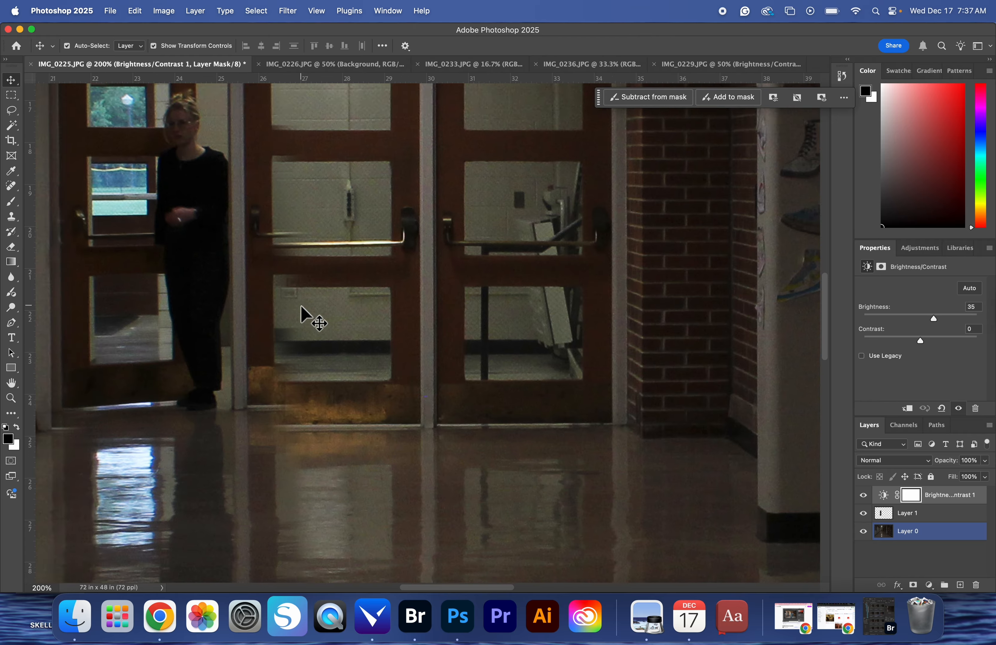
scroll(301, 307, "left", 5)
scroll(300, 306, "up", 5)
left_click(301, 306)
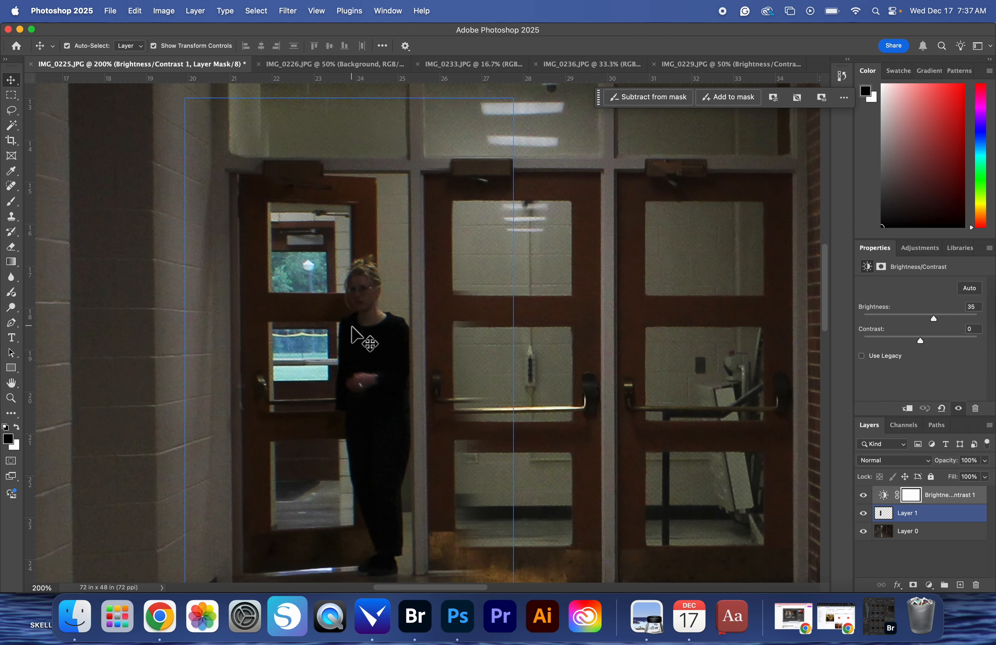
left_click_drag(339, 315, 311, 318)
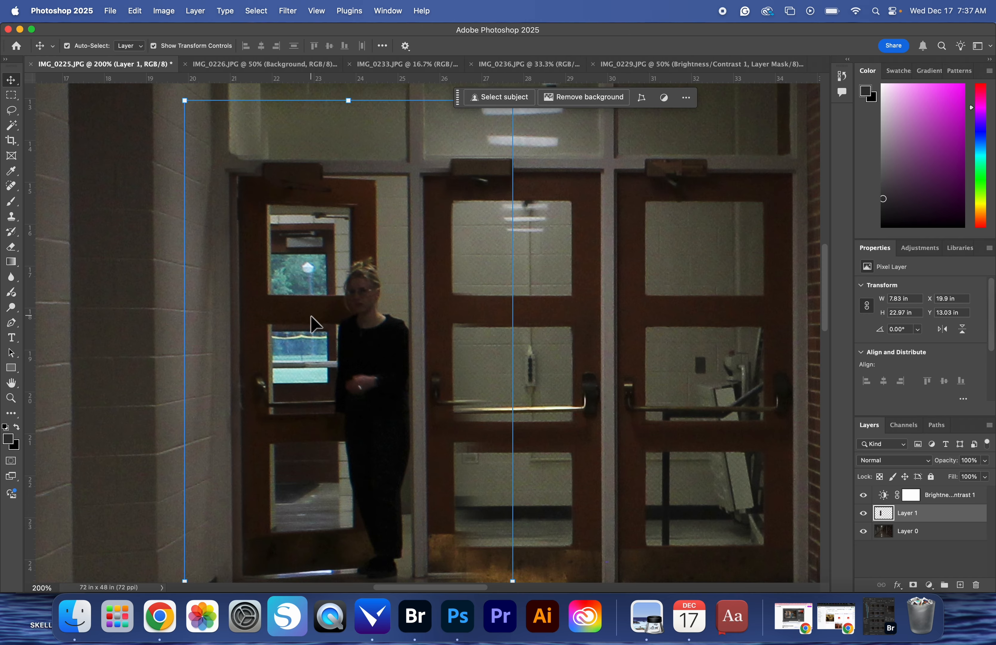
key("Right")
key("Up")
key("Up")
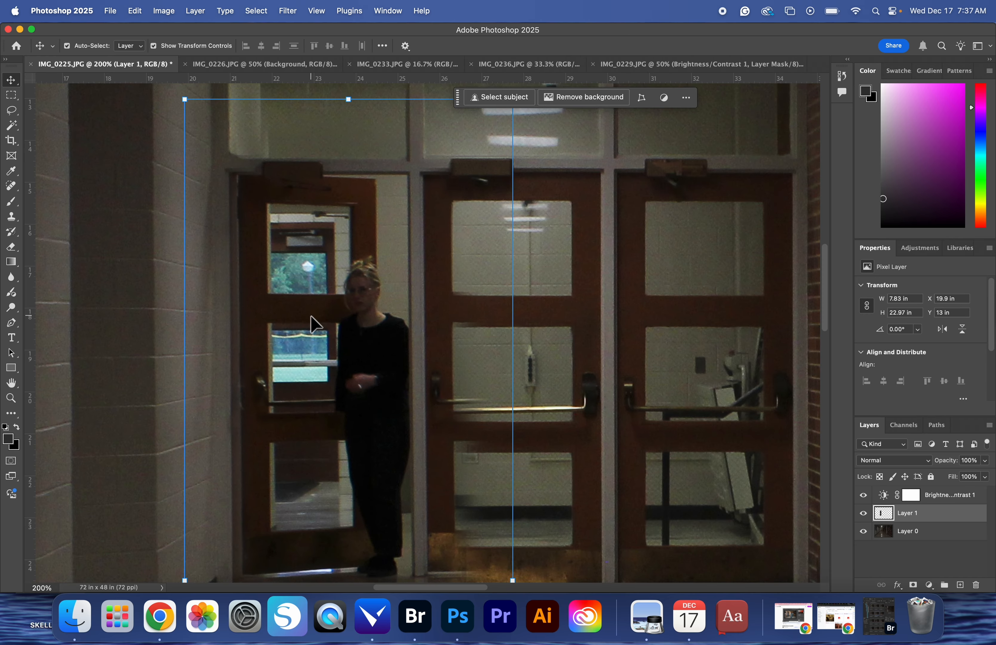
key("Right")
key("Up")
key("Right")
key("Up")
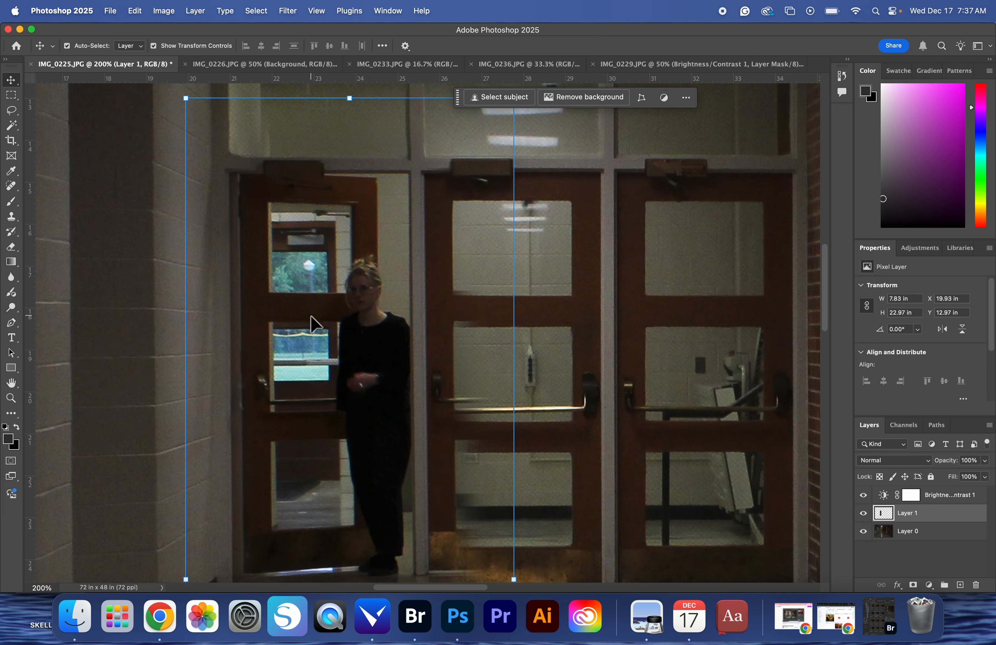
key("Right")
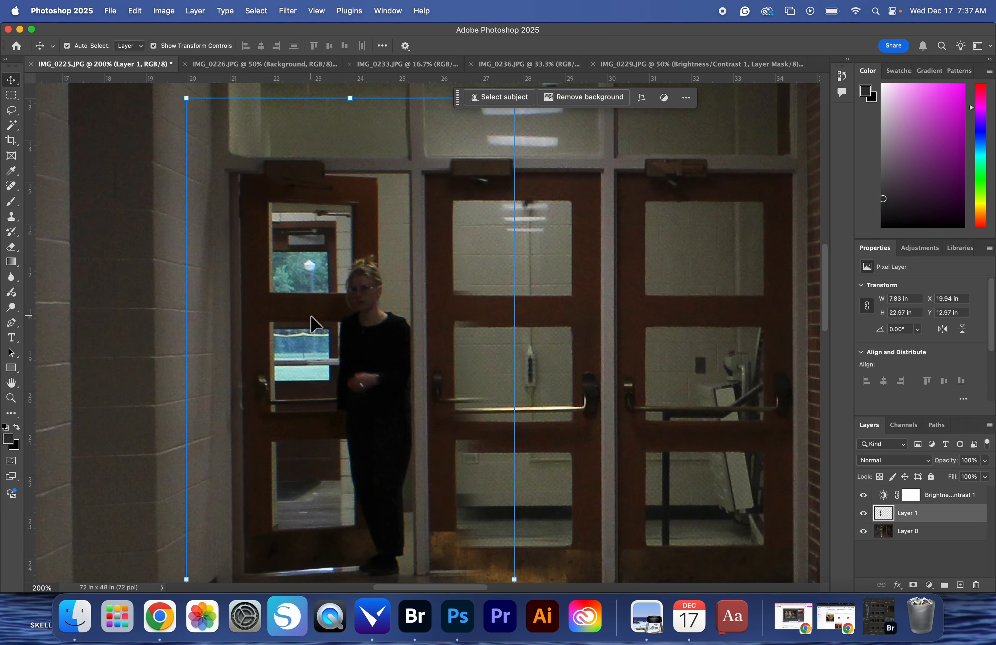
left_click(669, 411)
scroll(555, 424, "down", 3)
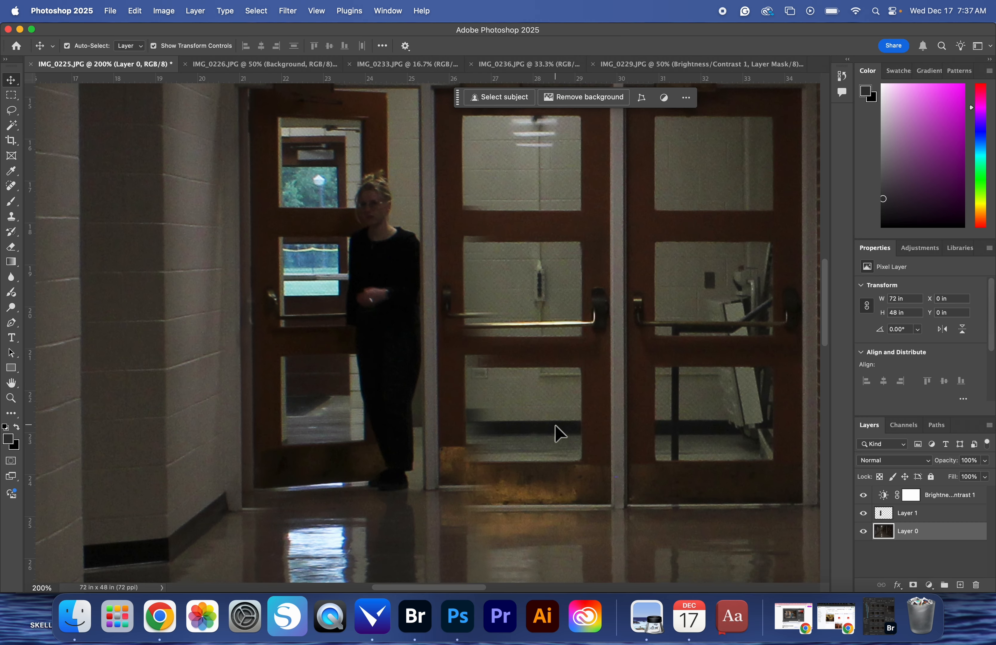
Step: Add a Brightness/Contrast adjustment layer to IMG_0233.JPG with Brightness set to 35
key("super+minus")
key("super+minus")
key("super+minus")
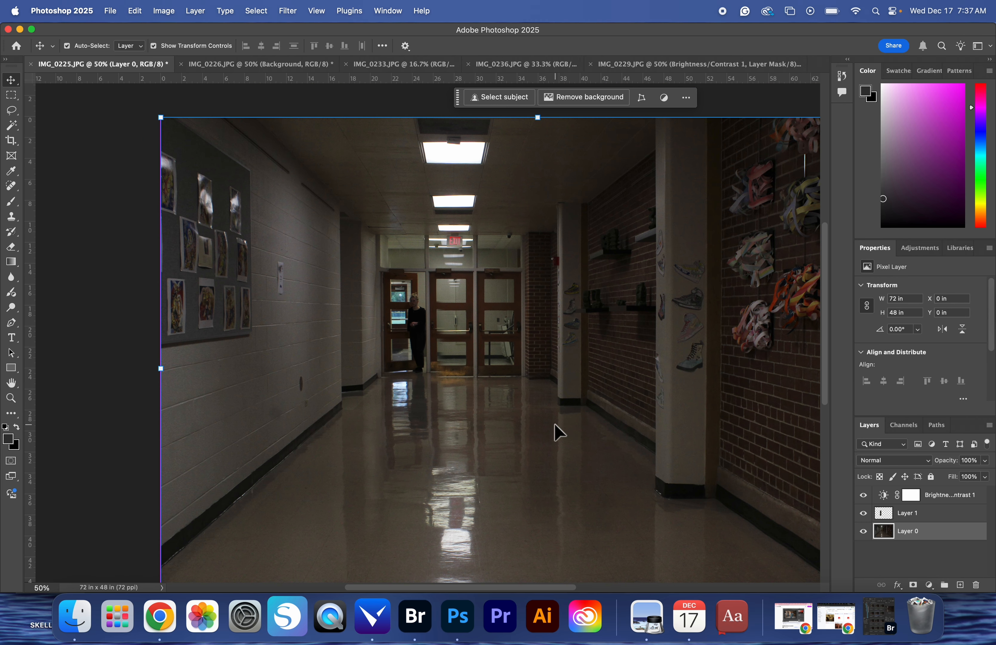
left_click(247, 64)
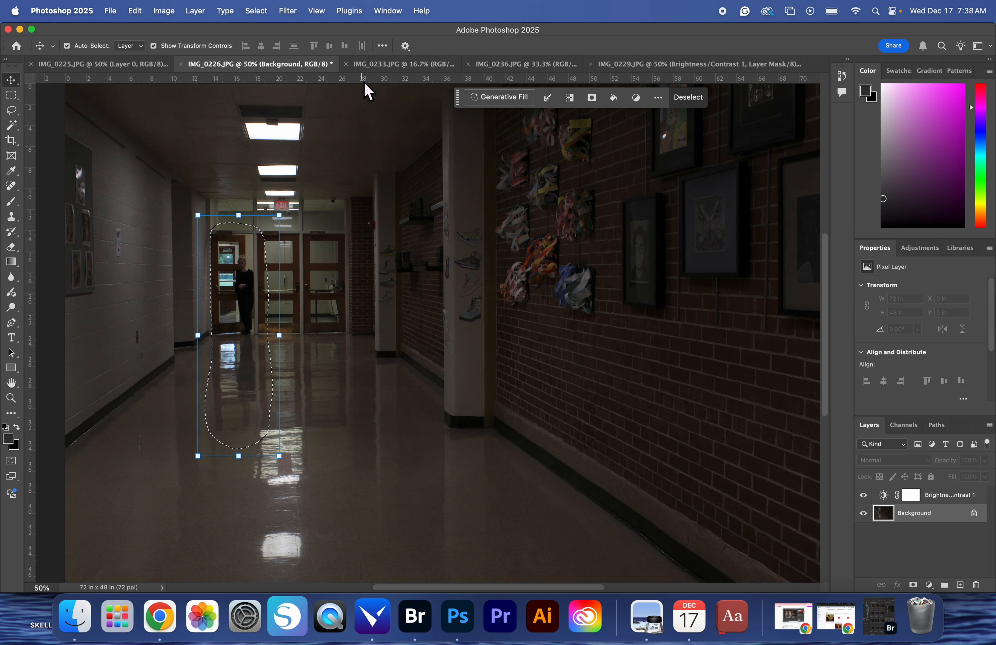
left_click(398, 64)
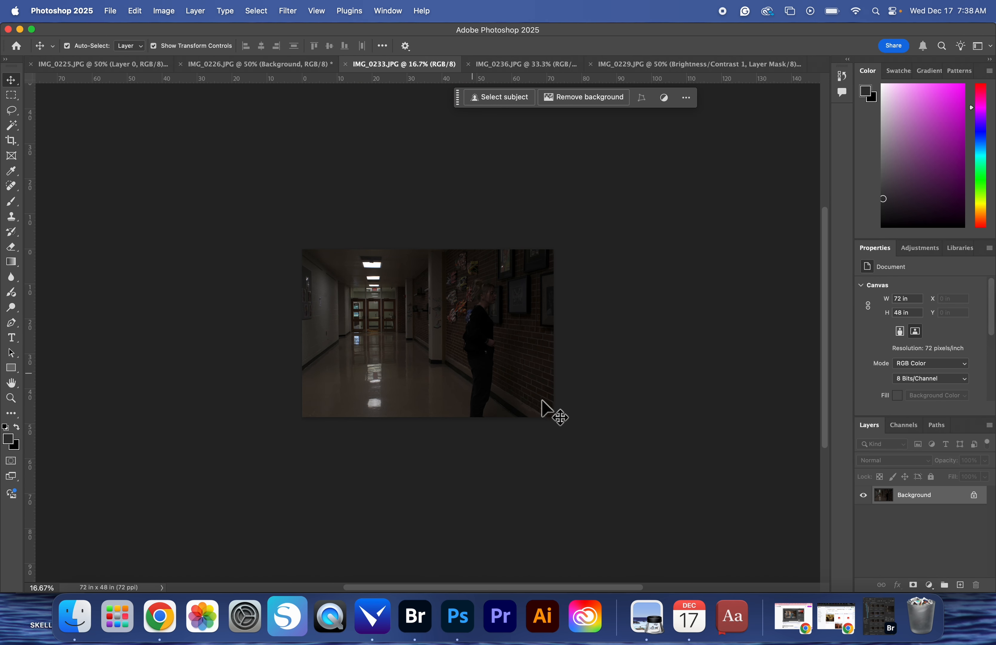
left_click(935, 585)
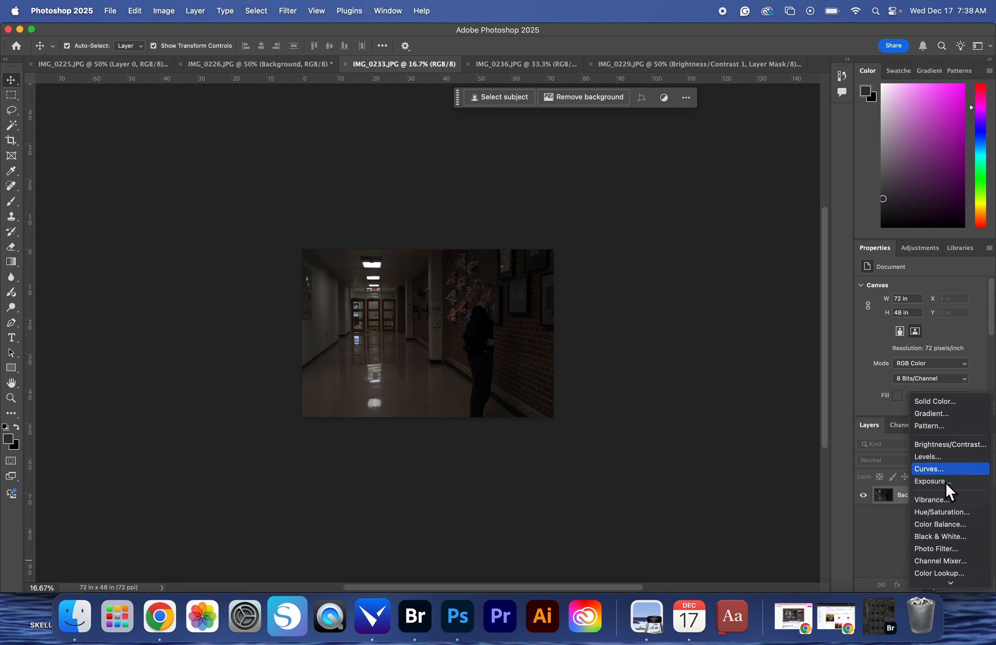
left_click(955, 444)
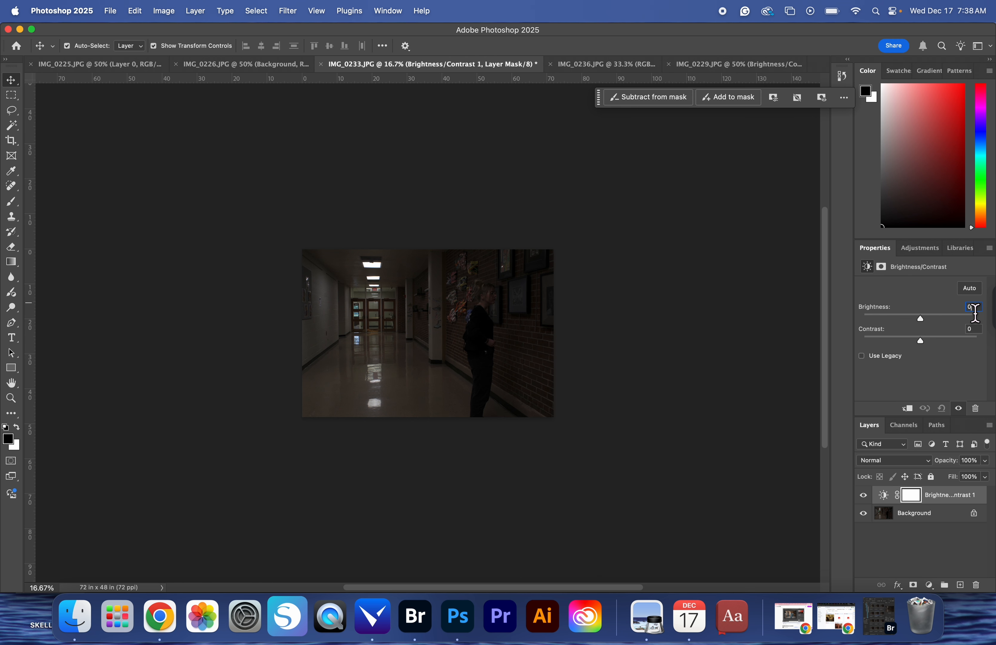
type("35")
key("Return")
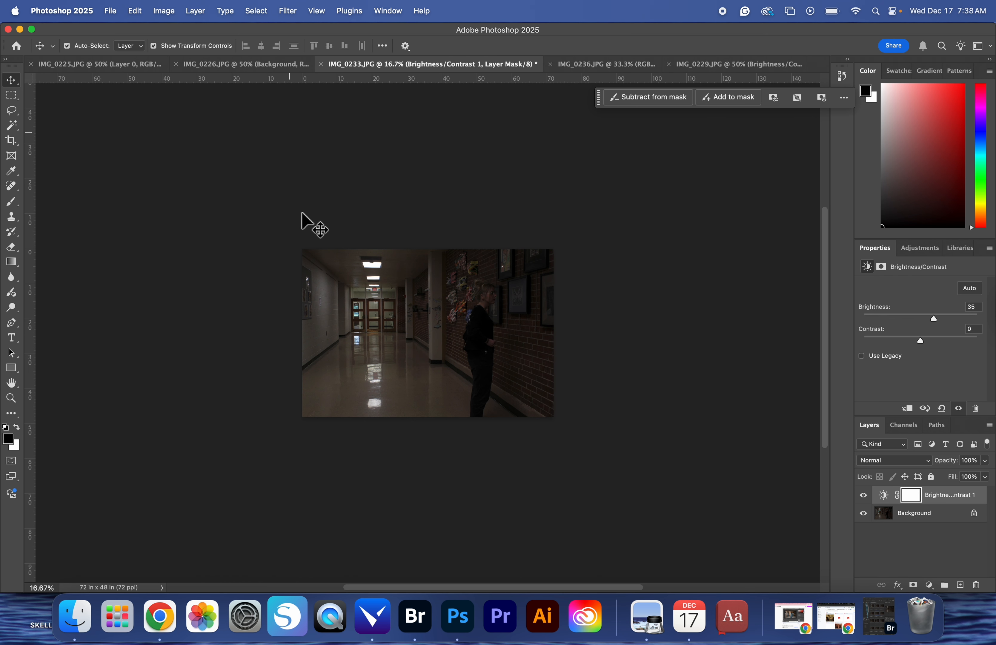
Step: Lasso a wide area around the figure by the brick wall in IMG_0233.JPG, down to the image's lower edge, with a 20 px feather
key("super+equal")
key("super+equal")
key("super+equal")
scroll(482, 364, "right", 5)
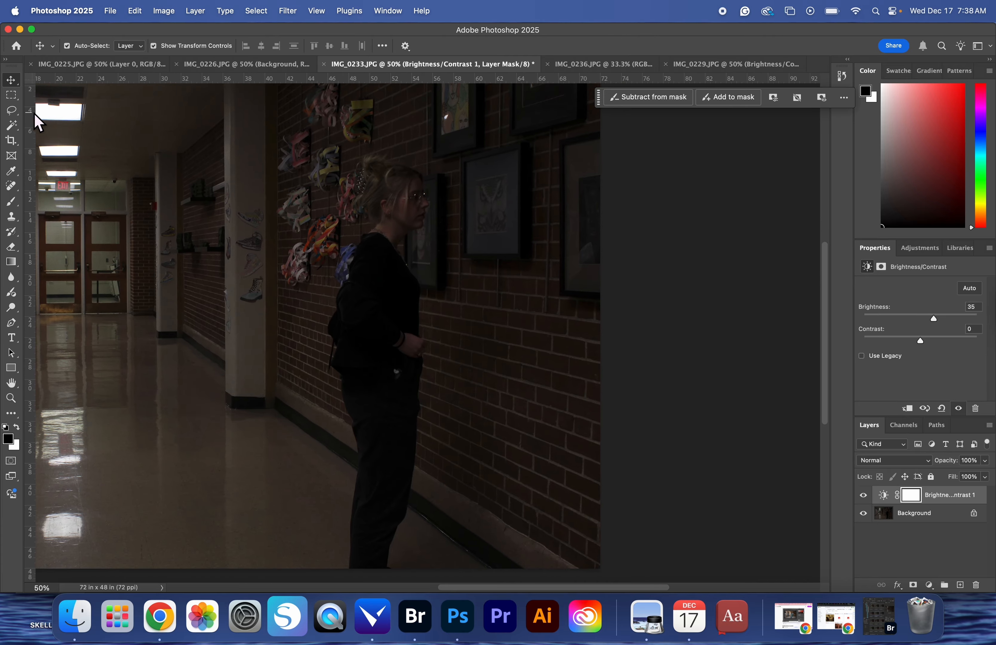
left_click(12, 111)
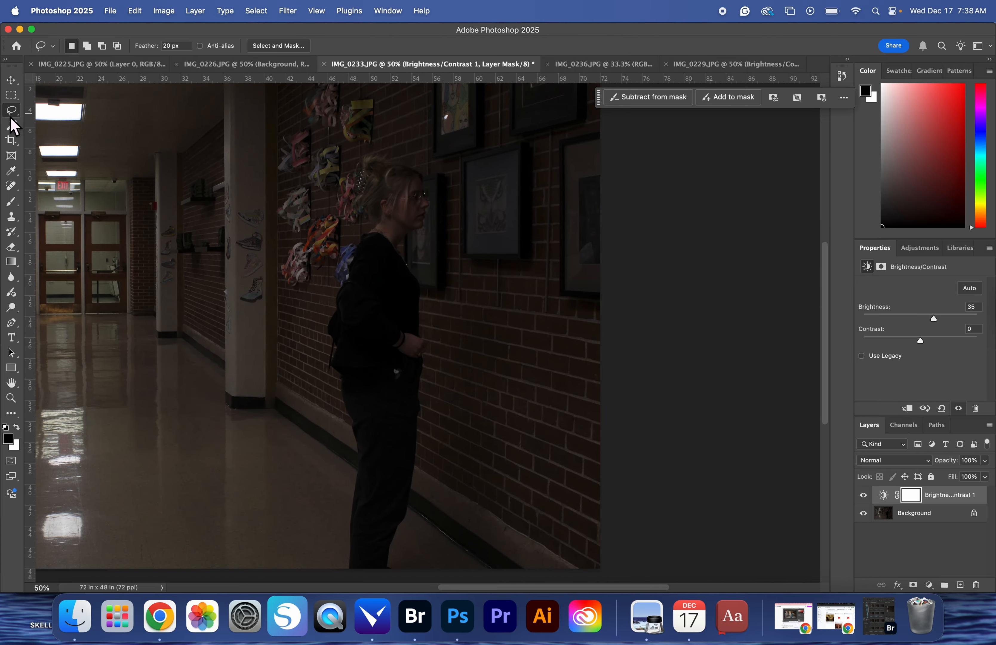
key("super+minus")
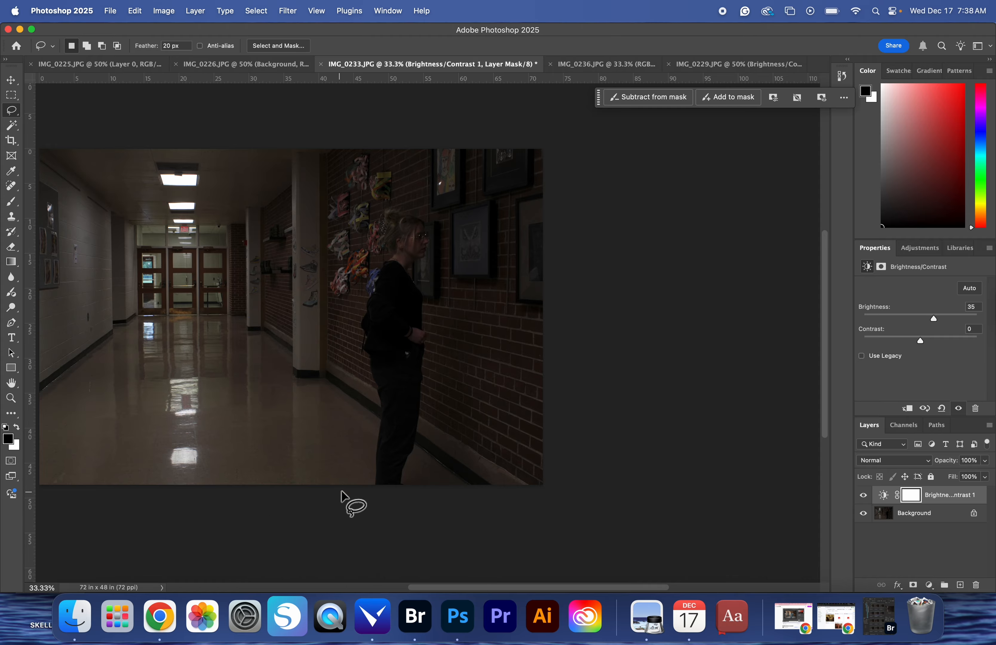
mouse_move(339, 486)
left_mouse_down()
mouse_move(324, 269)
mouse_move(341, 214)
mouse_move(367, 185)
mouse_move(451, 202)
left_mouse_up()
mouse_move(488, 258)
left_mouse_down()
mouse_move(499, 323)
mouse_move(492, 480)
mouse_move(476, 500)
mouse_move(342, 534)
left_mouse_up()
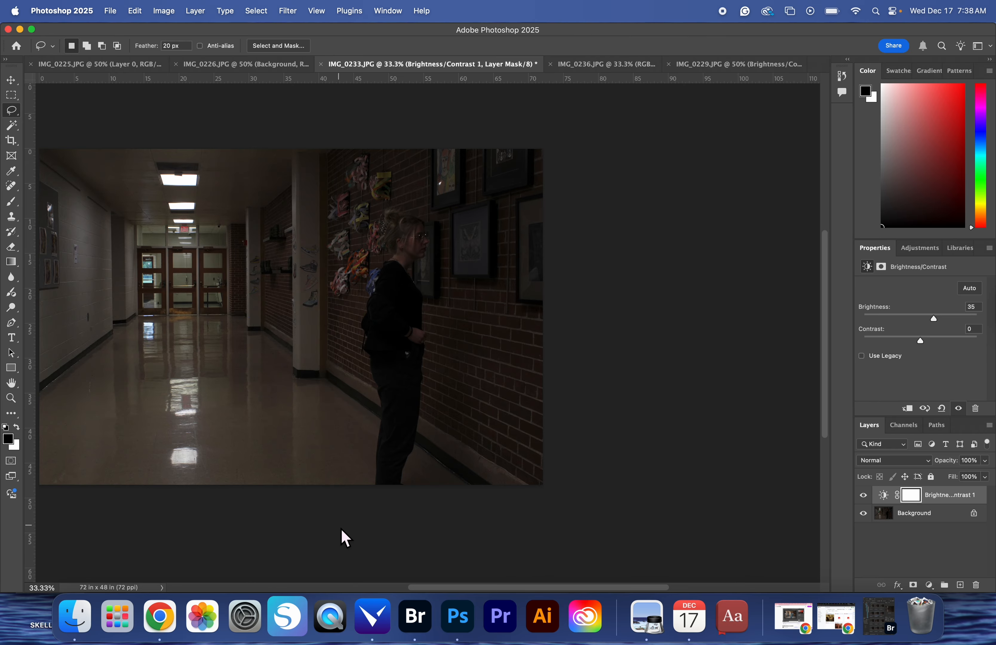
Step: Copy the lassoed figure from the Background layer of IMG_0233.JPG into IMG_0225.JPG, above Layer 0
left_click(11, 79)
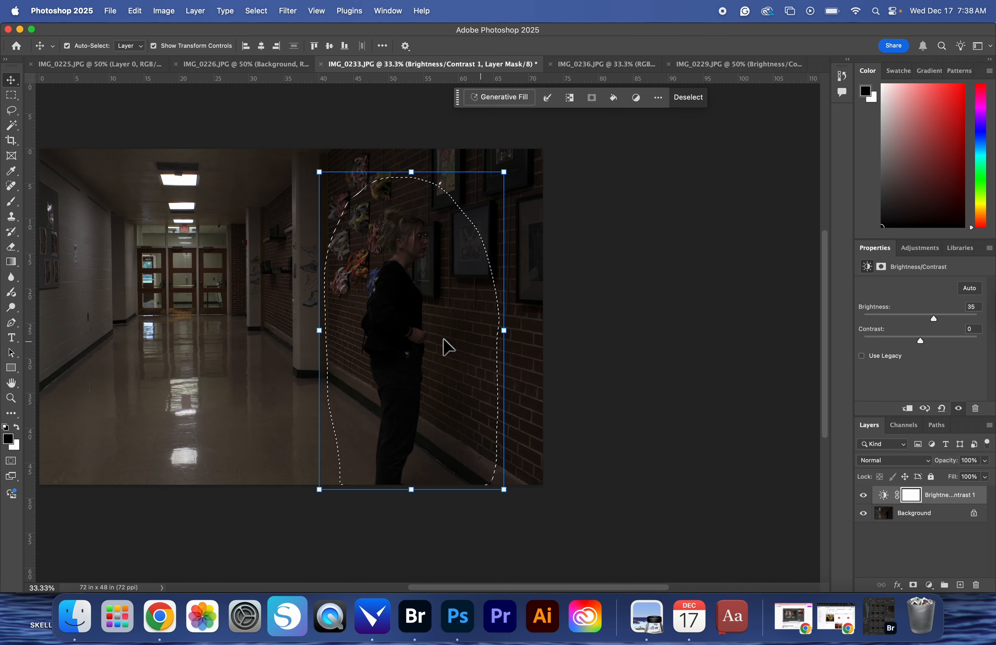
left_click_drag(445, 345, 418, 290)
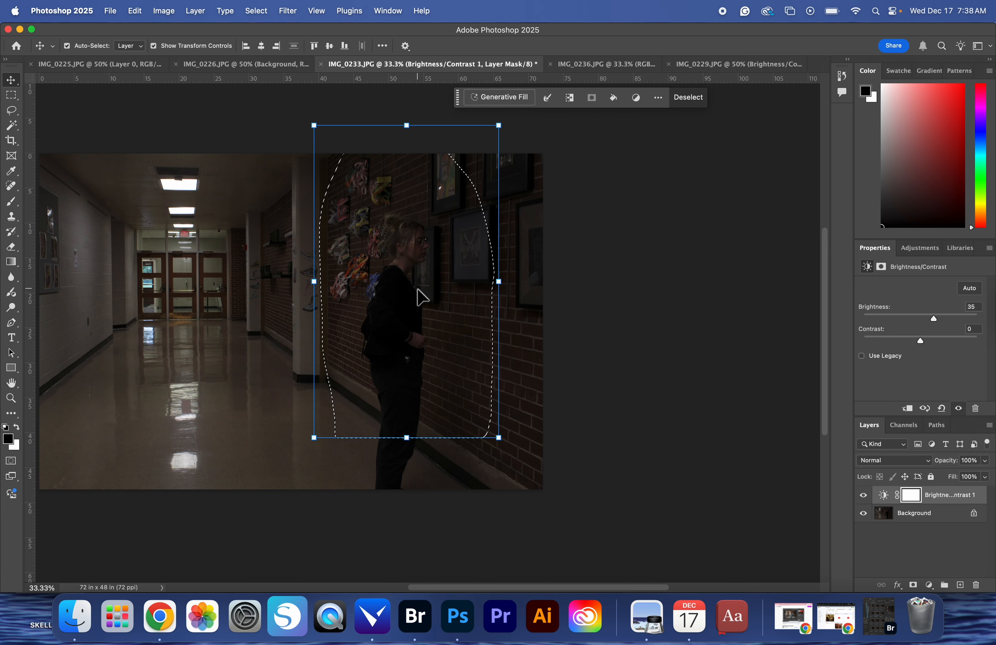
key("super+z")
left_click(894, 506)
left_click(897, 522)
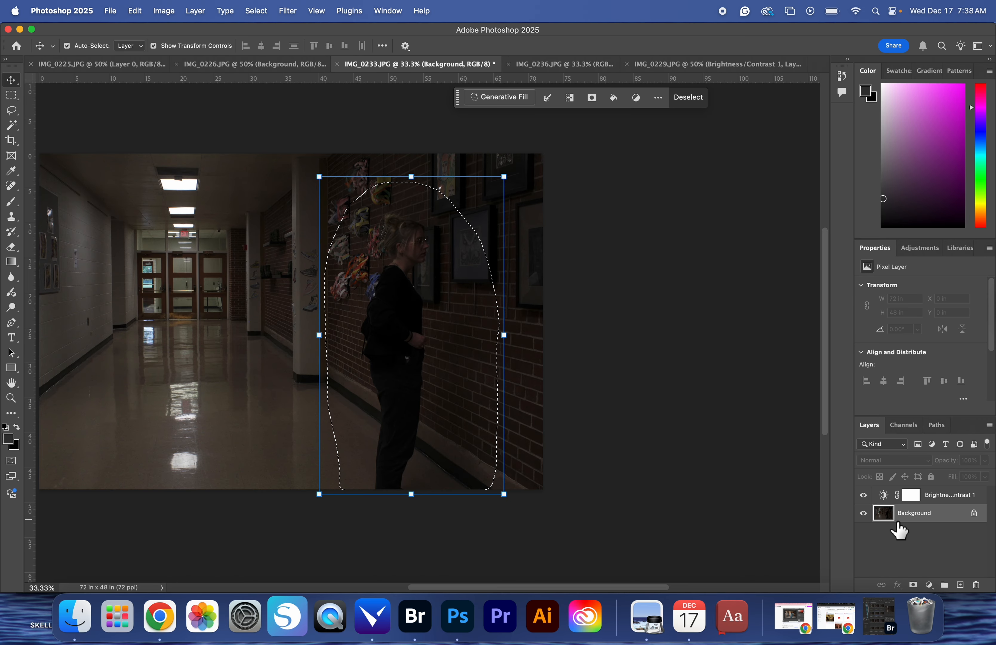
left_click_drag(414, 349, 144, 124)
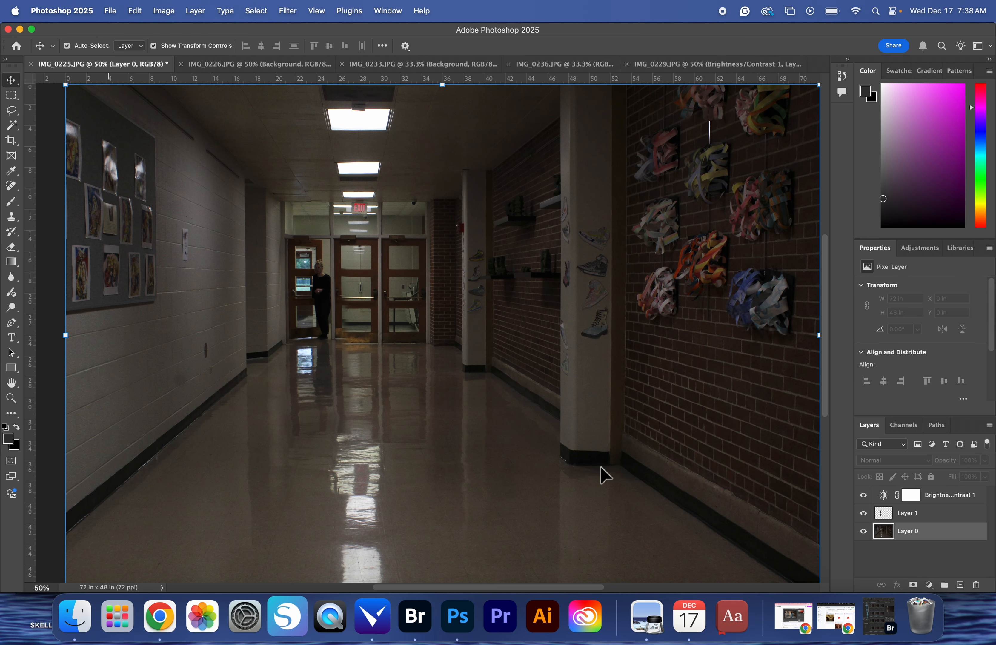
key("super+v")
Step: Move the copied brick-wall figure up and slightly left in IMG_0225.JPG to try aligning it with the wall
scroll(639, 487, "right", 5)
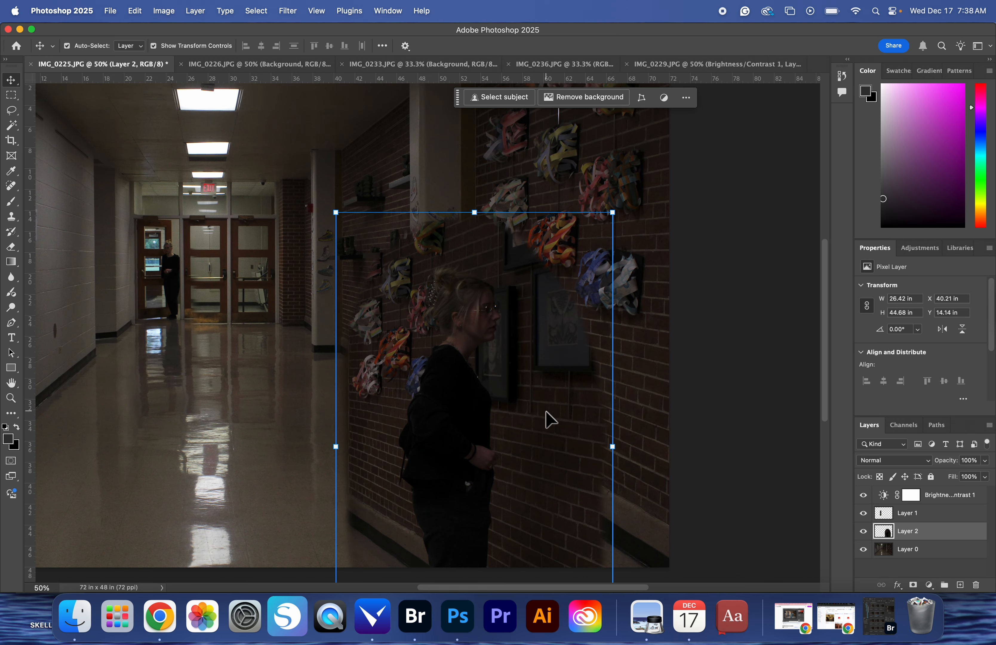
scroll(550, 419, "up", 1)
left_click_drag(458, 438, 445, 400)
key("super+minus")
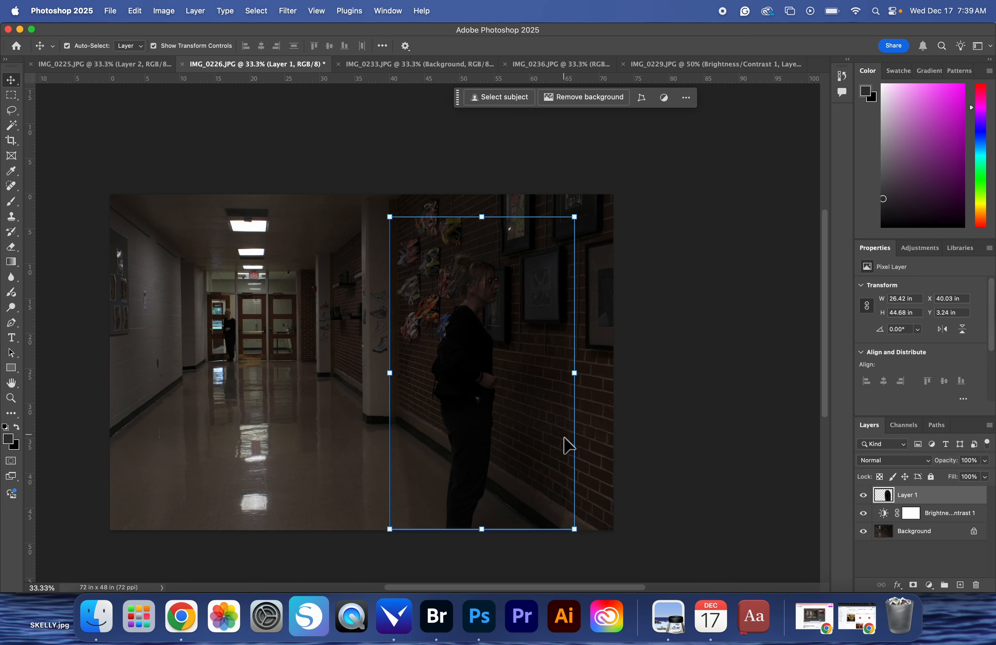
Step: Align the copied figure layer with the brick wall in IMG_0226.JPG, at X 39.76 in and Y 3.25 in
mouse_move(456, 408)
left_mouse_down()
mouse_move(453, 417)
mouse_move(457, 407)
left_mouse_up()
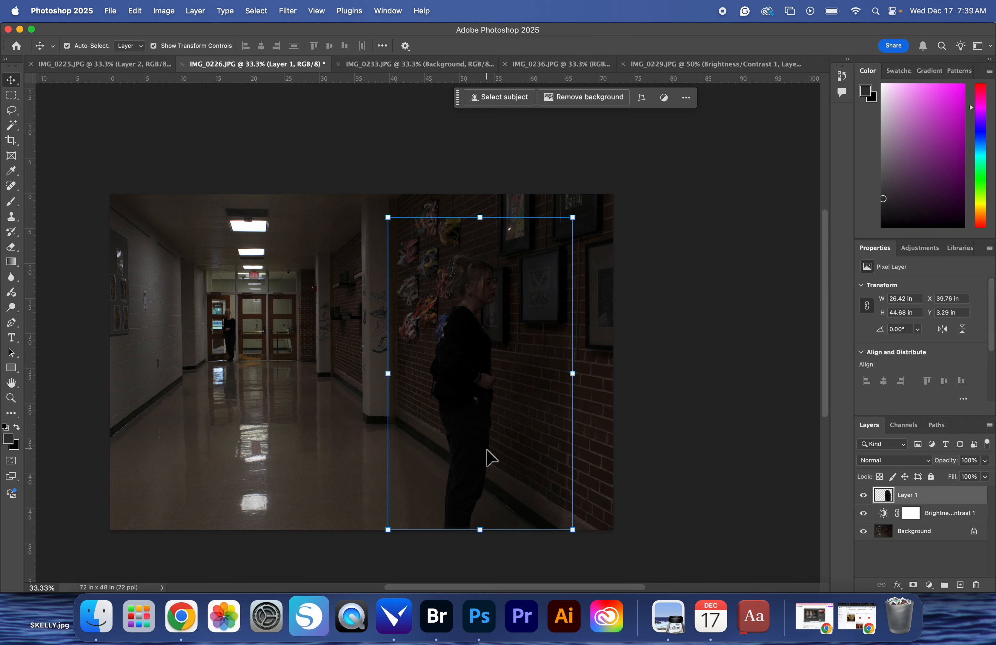
scroll(506, 477, "down", 3)
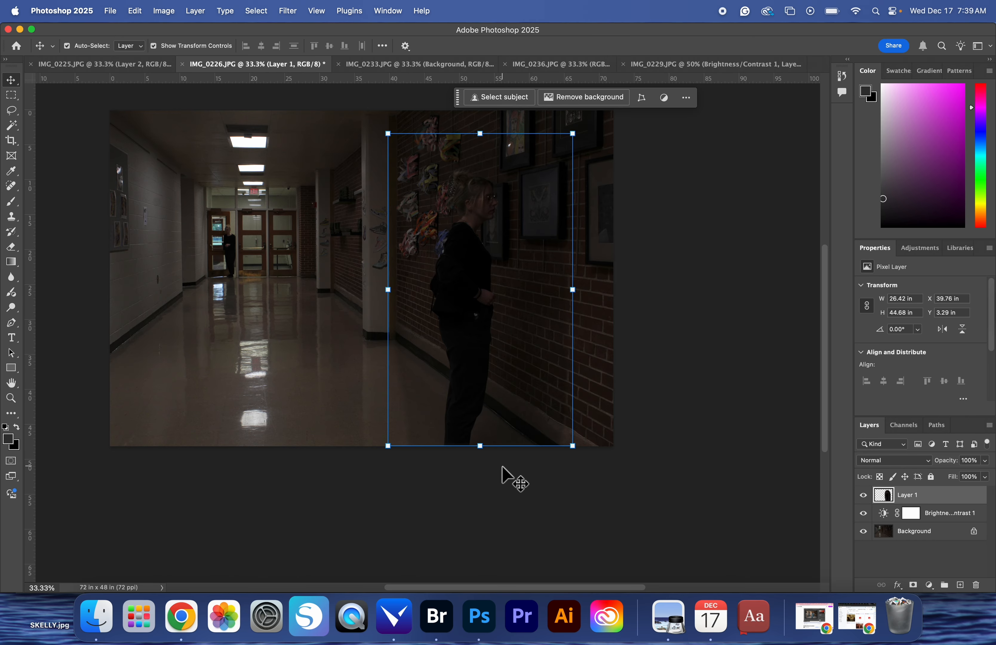
scroll(506, 478, "up", 1)
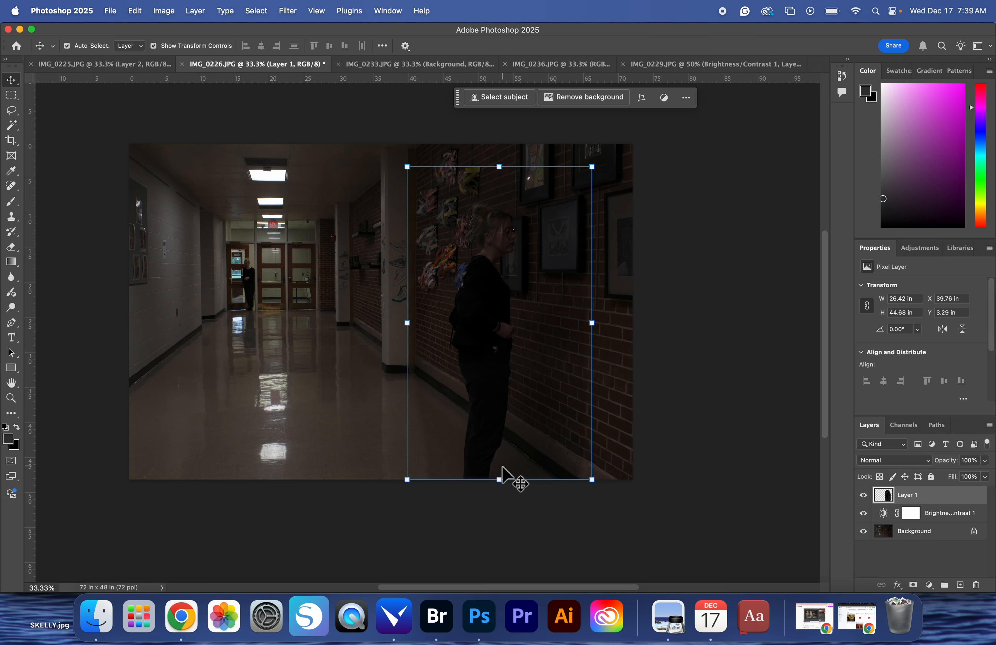
left_click_drag(502, 466, 502, 467)
key("Up")
key("Up")
key("Up")
key("Up")
key("Up")
key("Up")
key("Up")
key("Up")
key("Up")
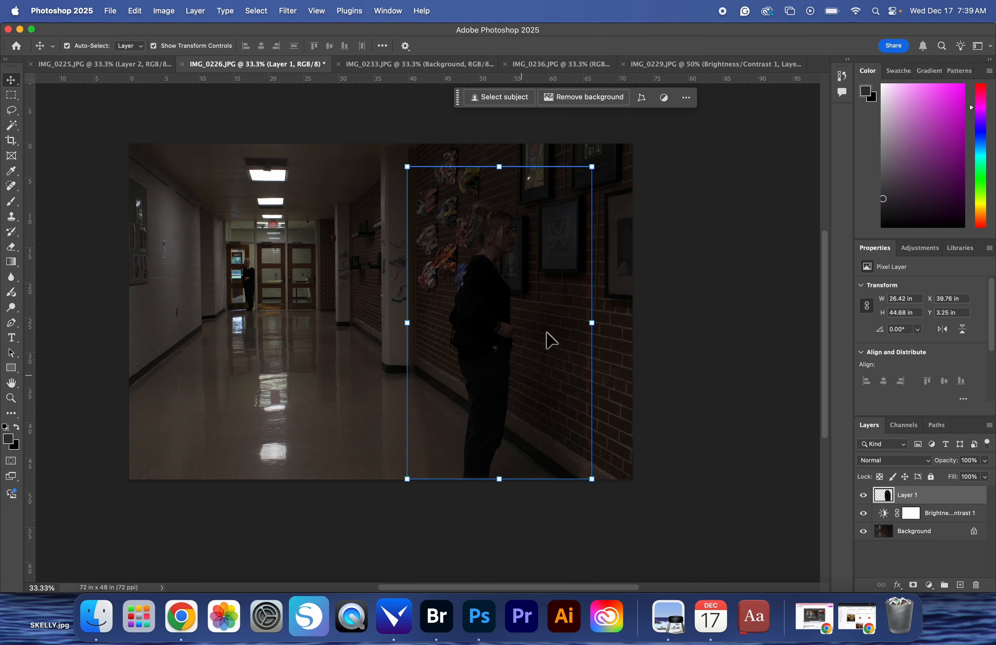
Step: Nudge the brick-wall figure layer in IMG_0226.JPG up to Y 3.24 in so the picture frames line up
key("super+plus")
key("super+plus")
scroll(567, 310, "right", 4)
scroll(567, 310, "up", 3)
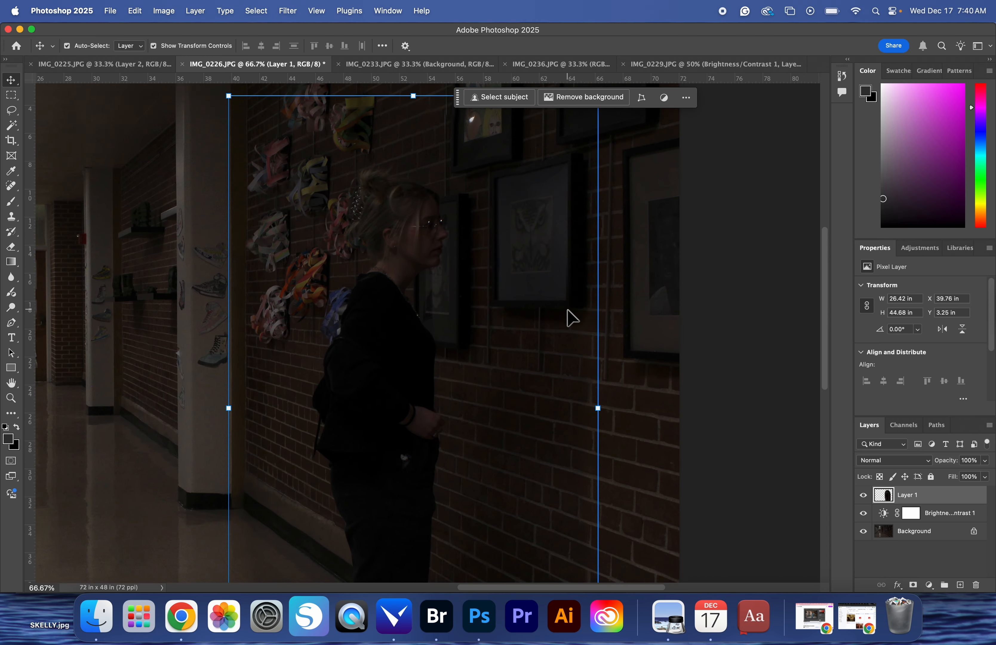
key("Up")
key("Up")
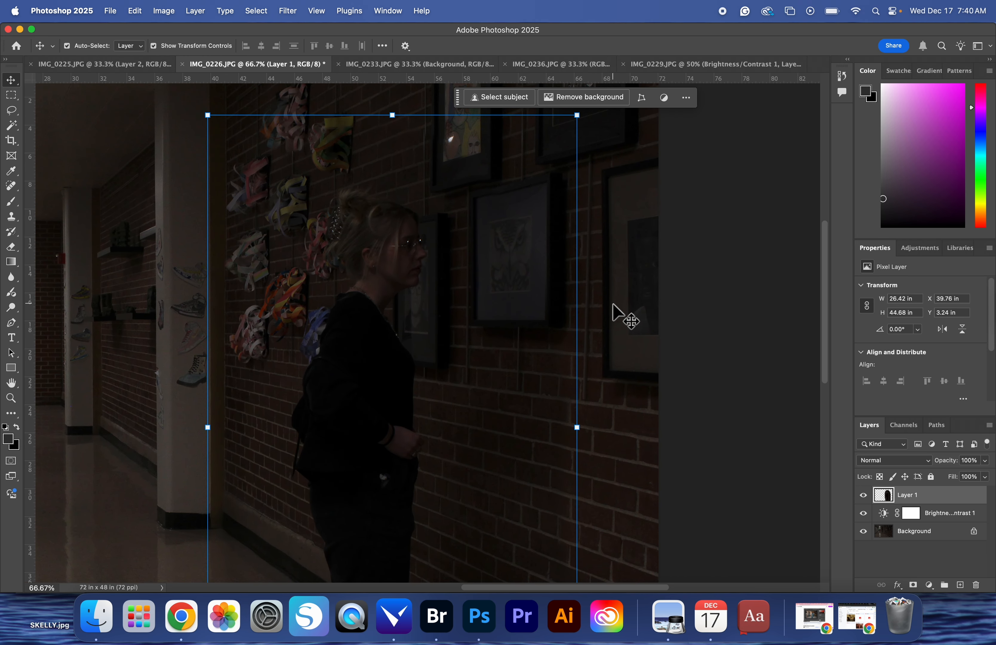
Step: Transfer the layer mask from the Brightness/Contrast 1 adjustment to the brick-wall figure's layer in IMG_0226.JPG
key("super+minus")
key("super+minus")
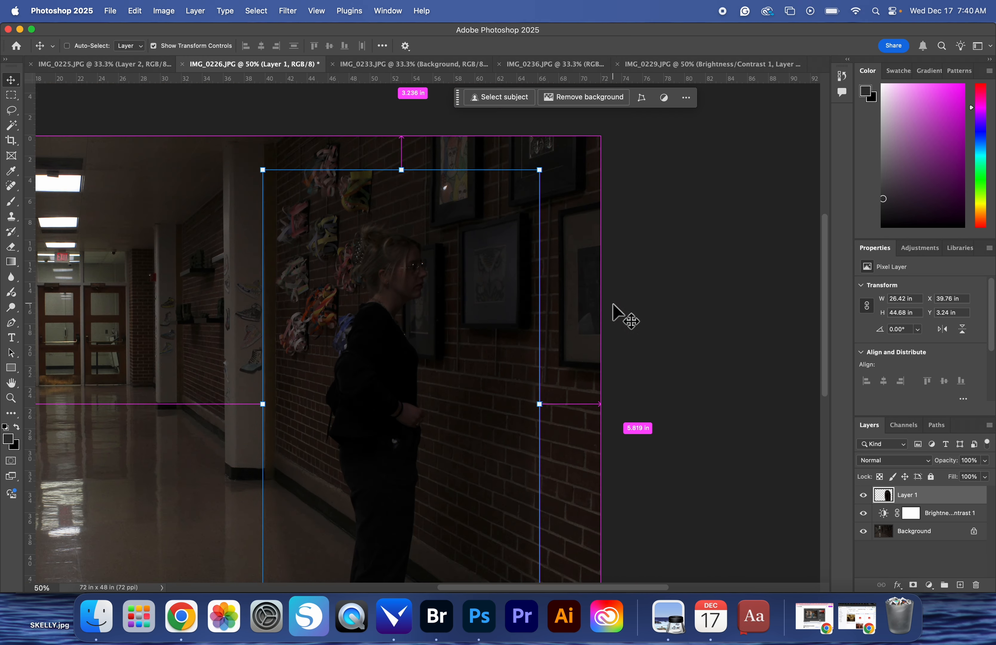
scroll(624, 317, "left", 2)
scroll(624, 317, "down", 1)
left_click(612, 309)
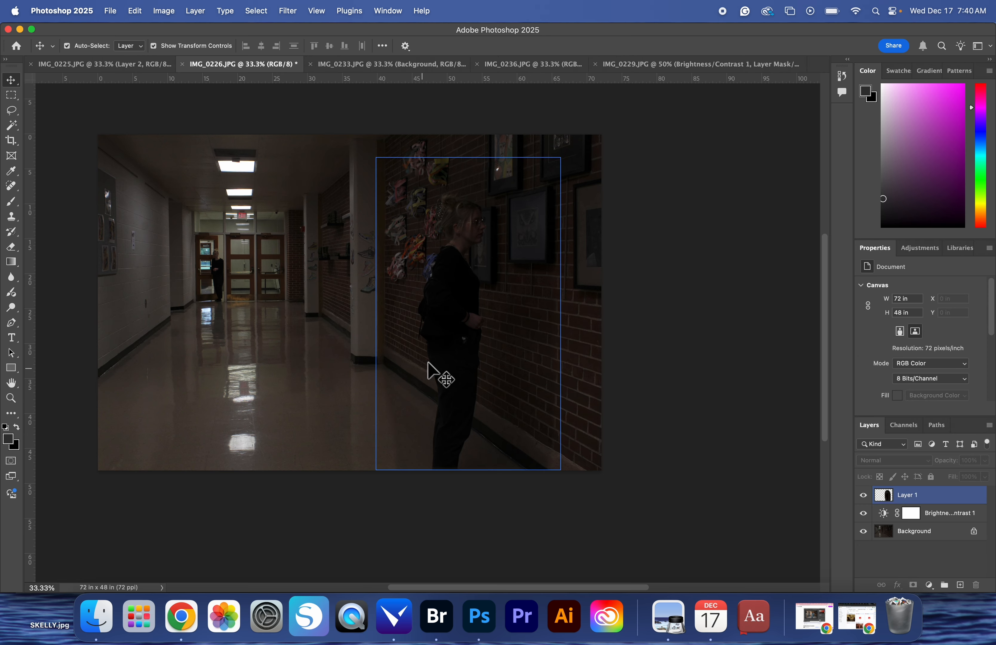
key("super+z")
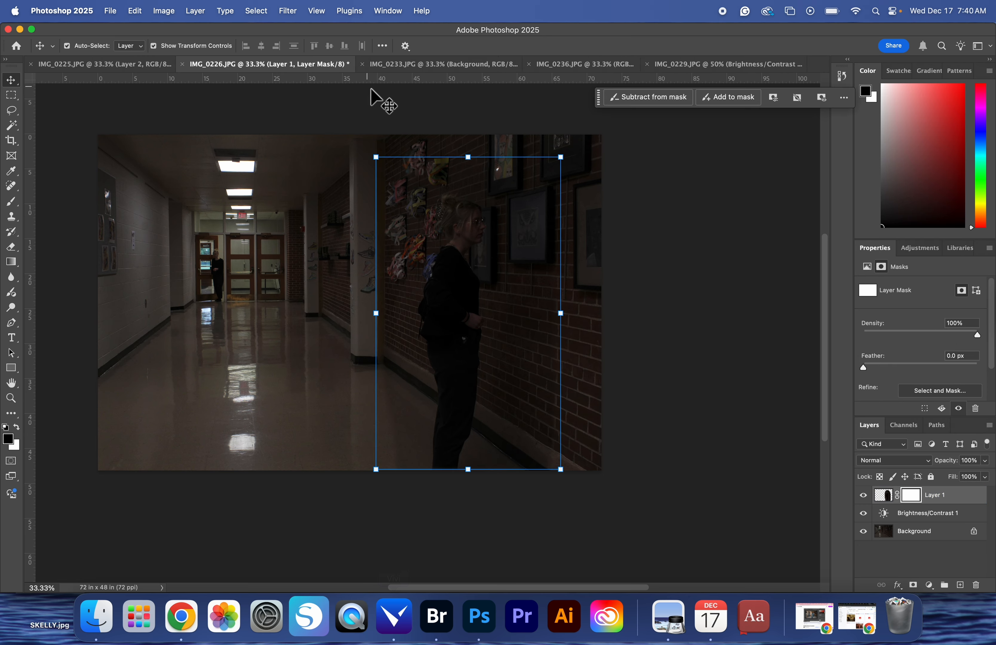
Step: Lasso the handstand figure and its floor reflection along the left wall in IMG_0236.JPG, with a 20 px feather
left_click(432, 66)
left_click(589, 67)
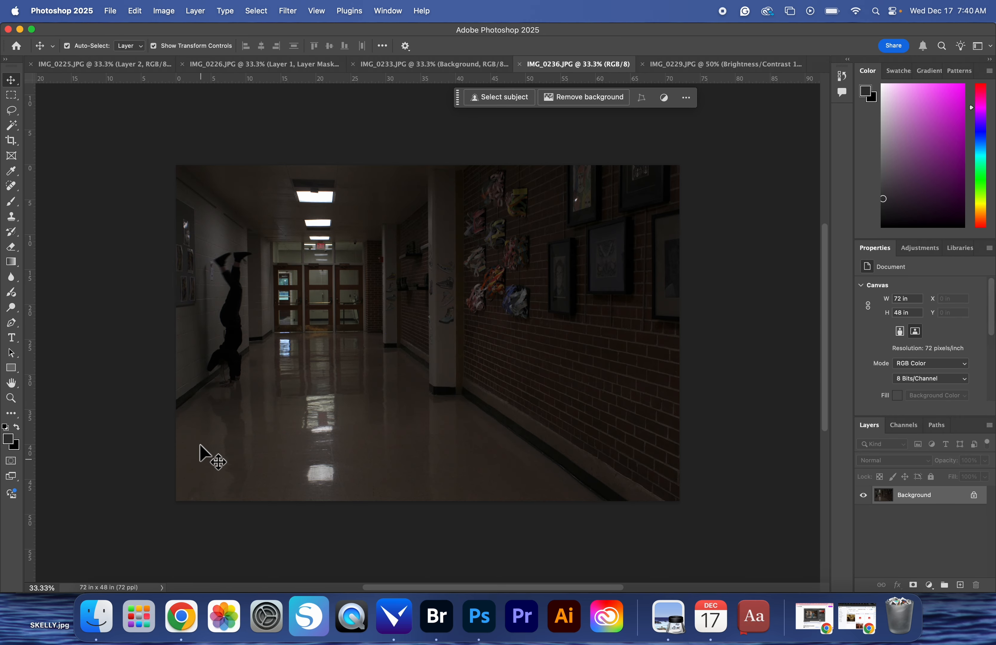
left_click(11, 110)
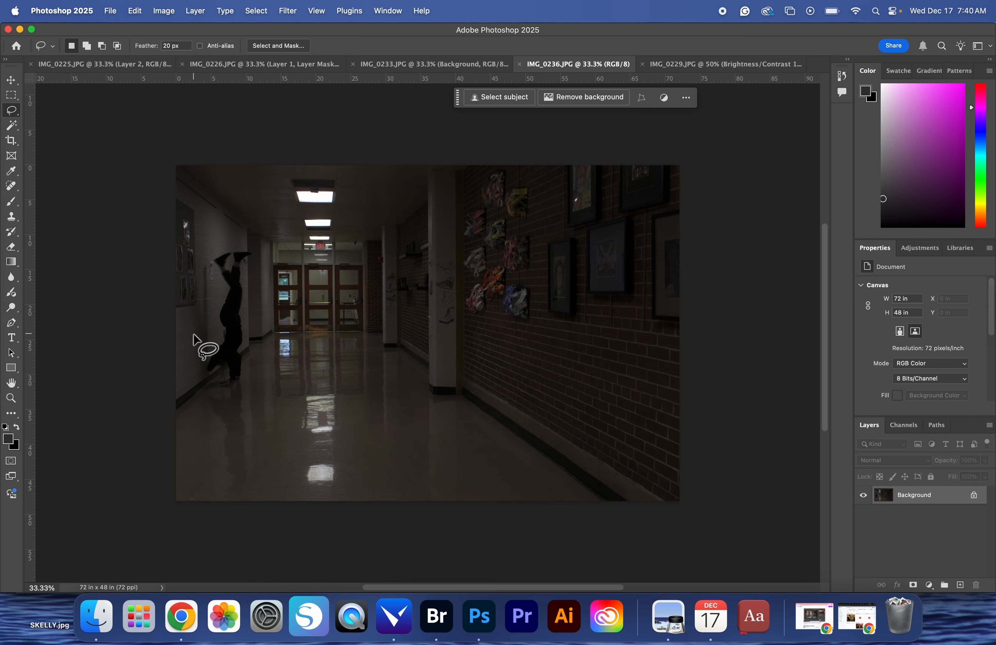
mouse_move(185, 354)
left_mouse_down()
mouse_move(192, 248)
mouse_move(223, 227)
mouse_move(263, 226)
mouse_move(274, 262)
mouse_move(265, 328)
left_mouse_up()
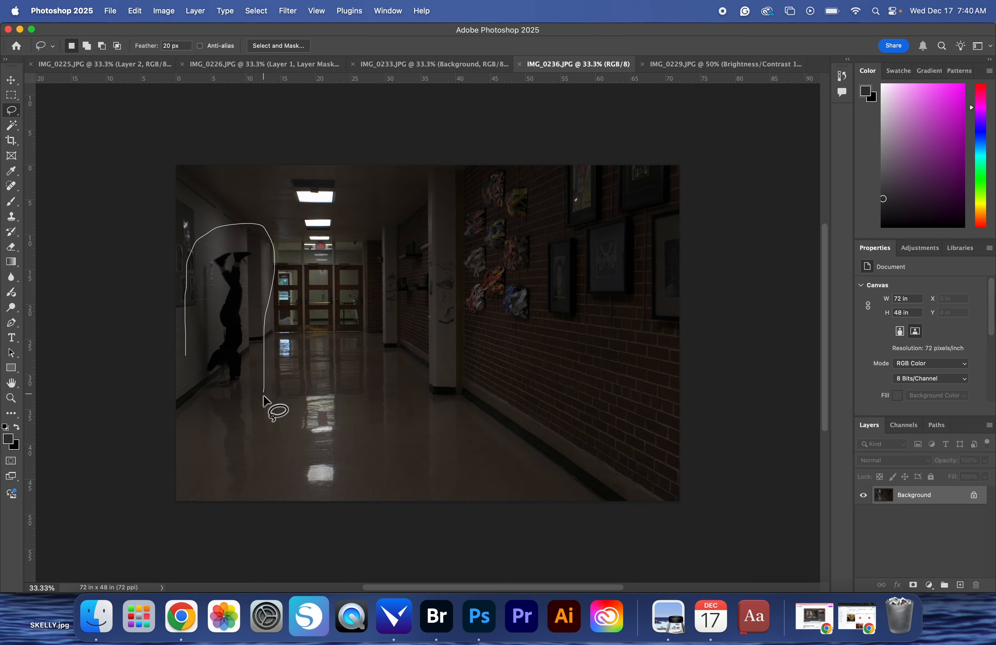
mouse_move(269, 466)
left_mouse_down()
mouse_move(259, 498)
mouse_move(229, 500)
mouse_move(197, 434)
left_mouse_up()
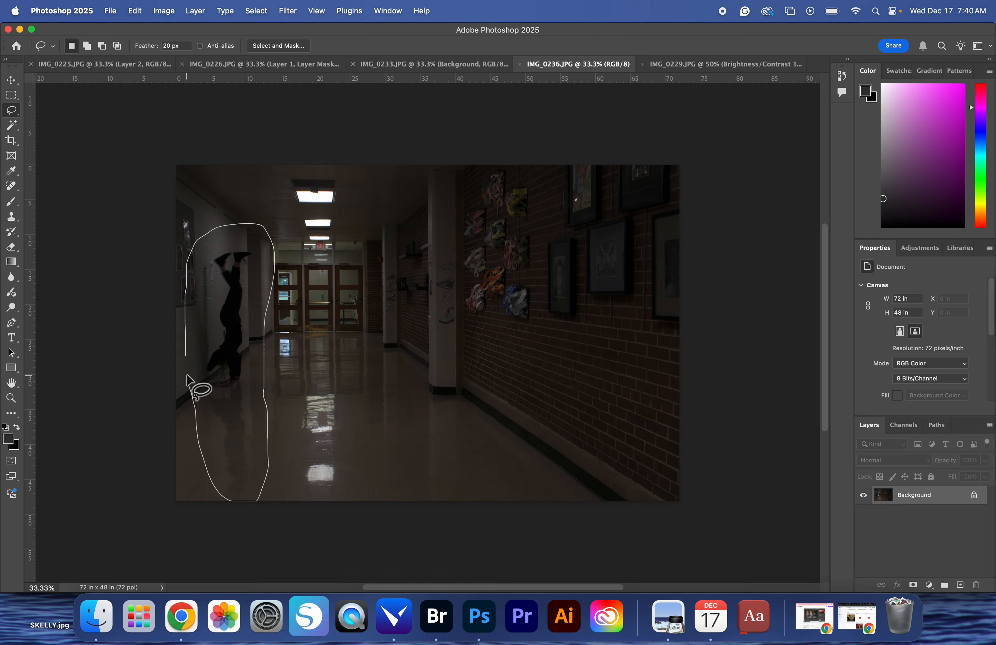
Step: Copy the lassoed handstand figure into IMG_0226.JPG over the left wall, at X 0.56 in and Y 7.63 in
mouse_move(187, 359)
left_mouse_down()
mouse_move(256, 117)
mouse_move(260, 80)
mouse_move(249, 64)
left_mouse_up()
key("v")
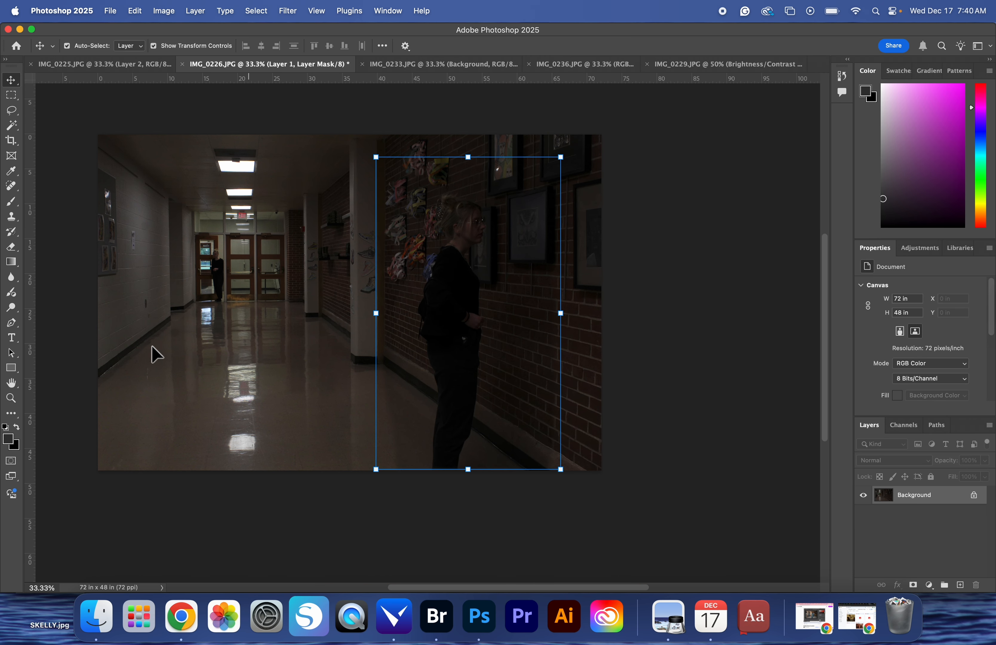
mouse_move(152, 346)
left_mouse_down()
mouse_move(154, 381)
mouse_move(153, 349)
left_mouse_up()
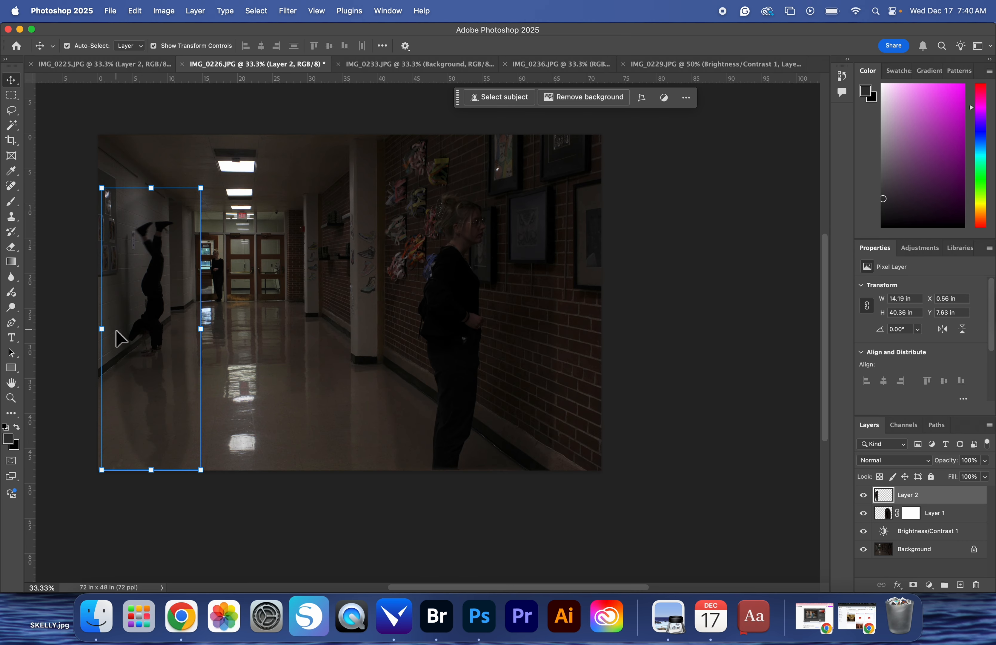
Step: Fine-tune the handstand figure layer against the left wall in IMG_0226.JPG to Y 7.6 in, and deselect the layer
key("super+plus")
key("super+plus")
scroll(116, 330, "left", 15)
scroll(116, 330, "right", 6)
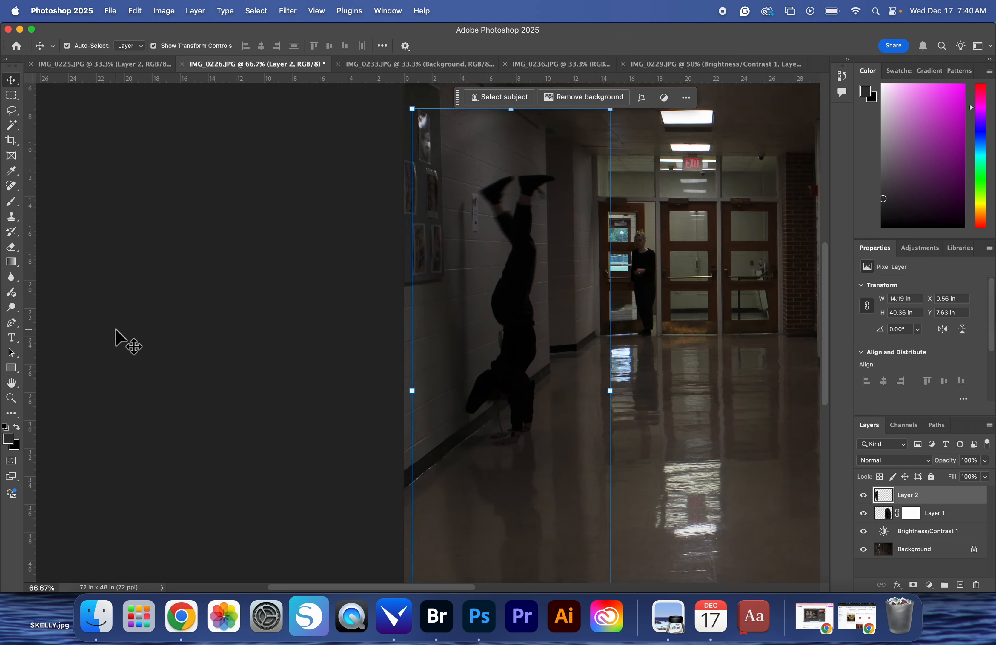
scroll(116, 330, "left", 10)
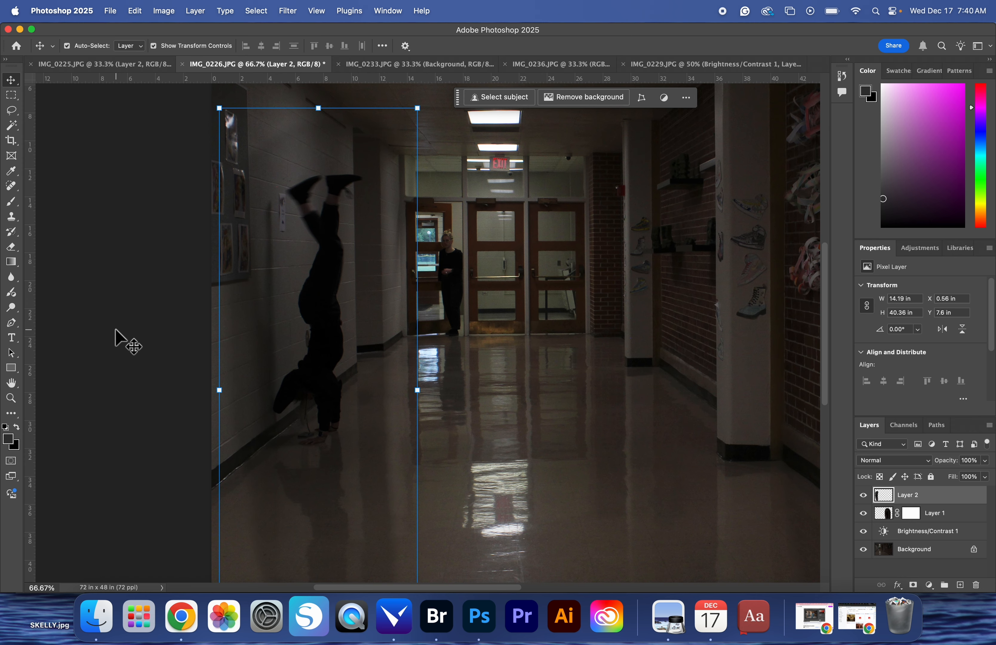
left_click(577, 334)
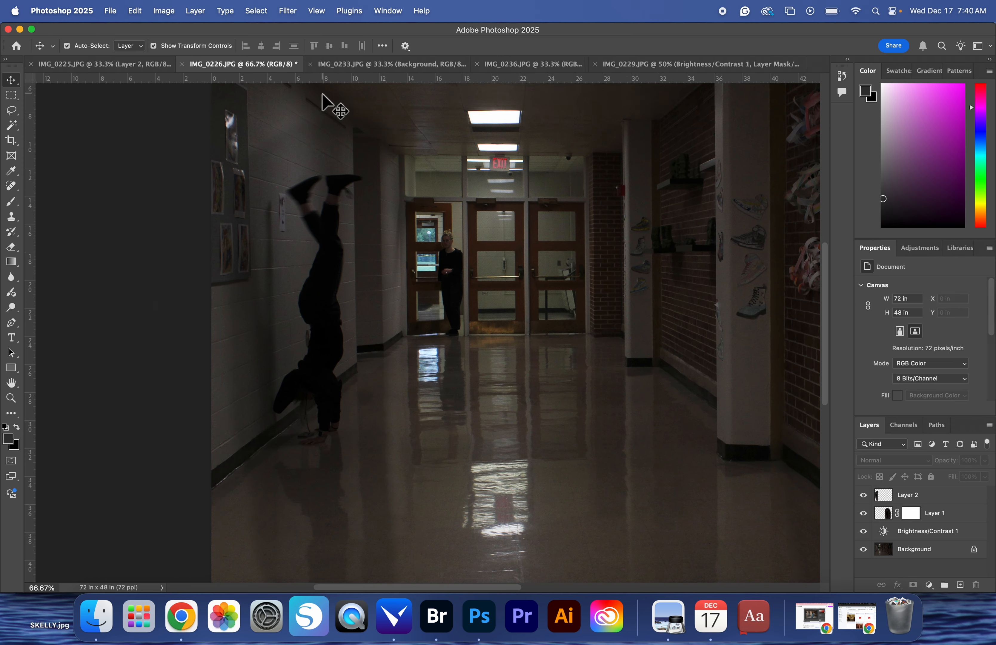
Step: Lasso the arms-crossed figure and its floor reflection beside the doors in IMG_0229.JPG, with a 20 px feather
left_click(641, 64)
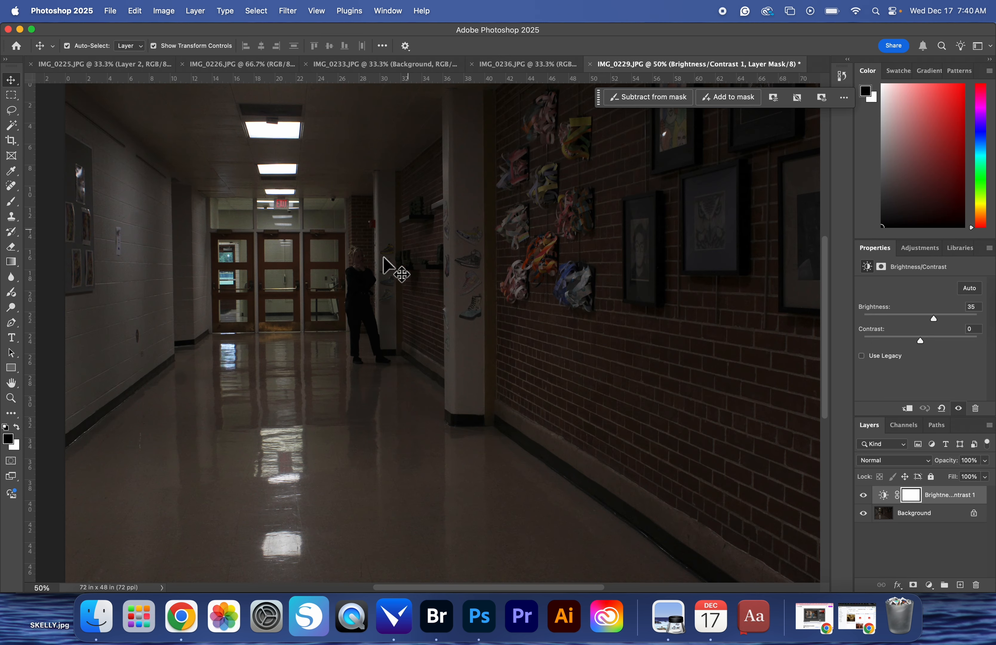
left_click(17, 111)
mouse_move(329, 456)
left_mouse_down()
mouse_move(324, 242)
mouse_move(380, 229)
left_mouse_up()
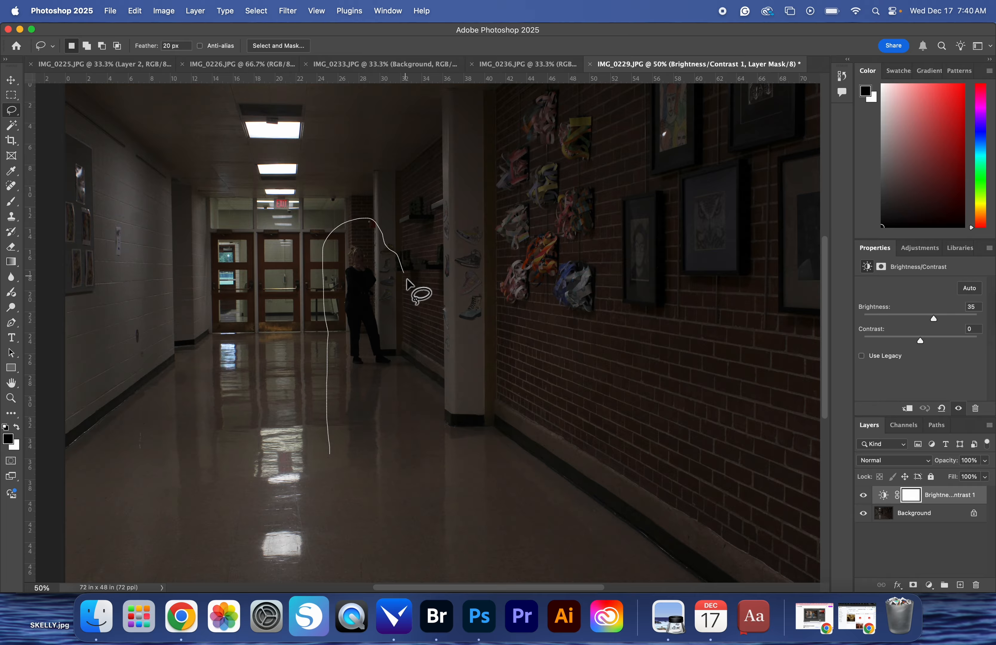
mouse_move(419, 372)
left_mouse_down()
mouse_move(400, 393)
mouse_move(395, 435)
left_mouse_up()
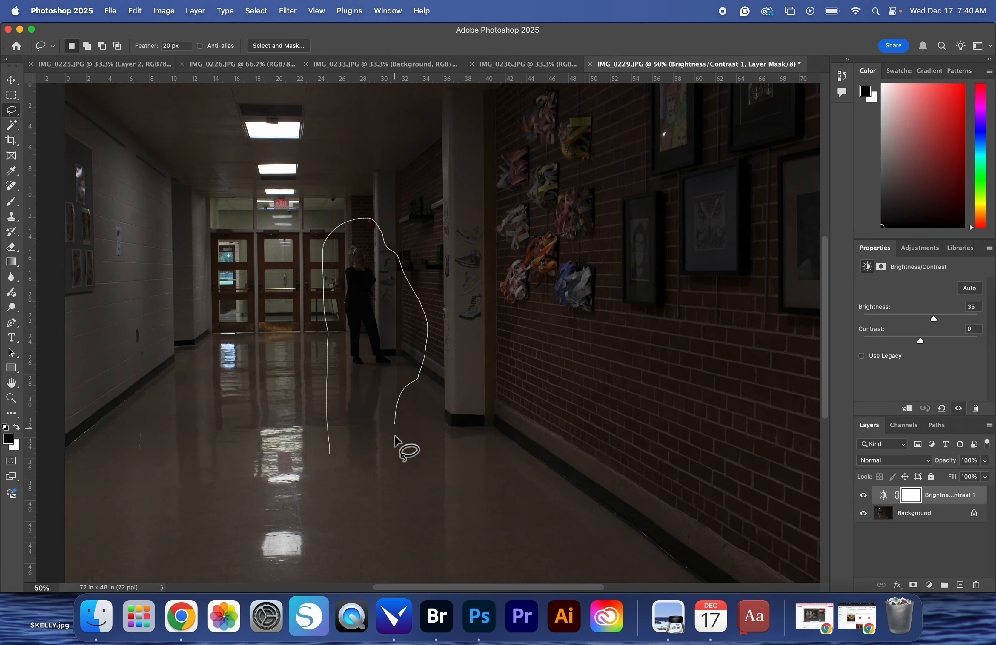
left_click_drag(331, 453, 332, 454)
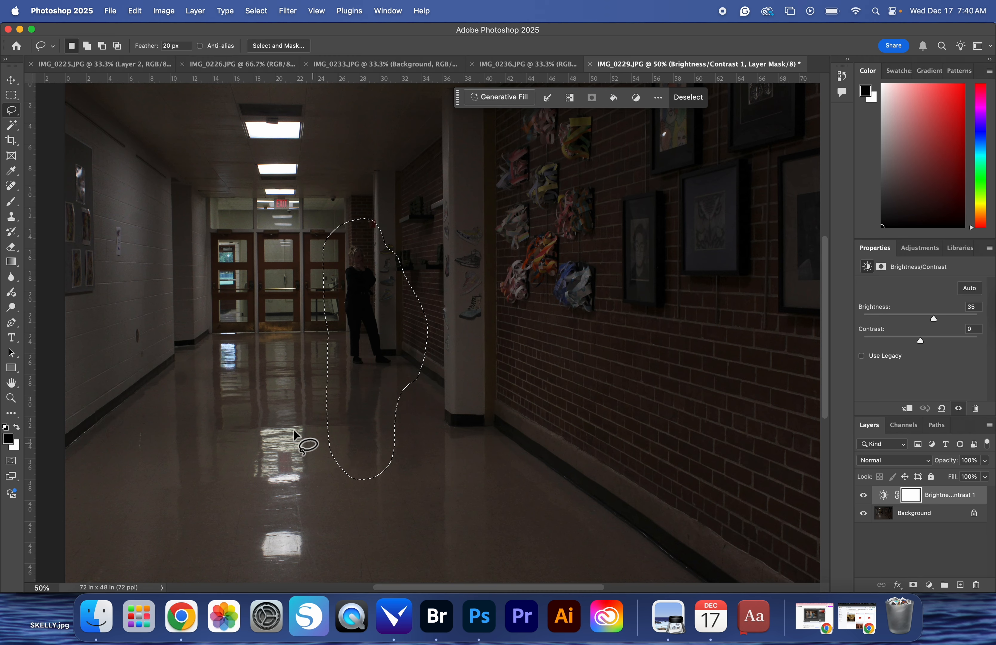
Step: Copy the lassoed figure from IMG_0229.JPG's Background layer into IMG_0226.JPG beside the doors, at X 23.83 in and Y 12.33 in
left_click(11, 79)
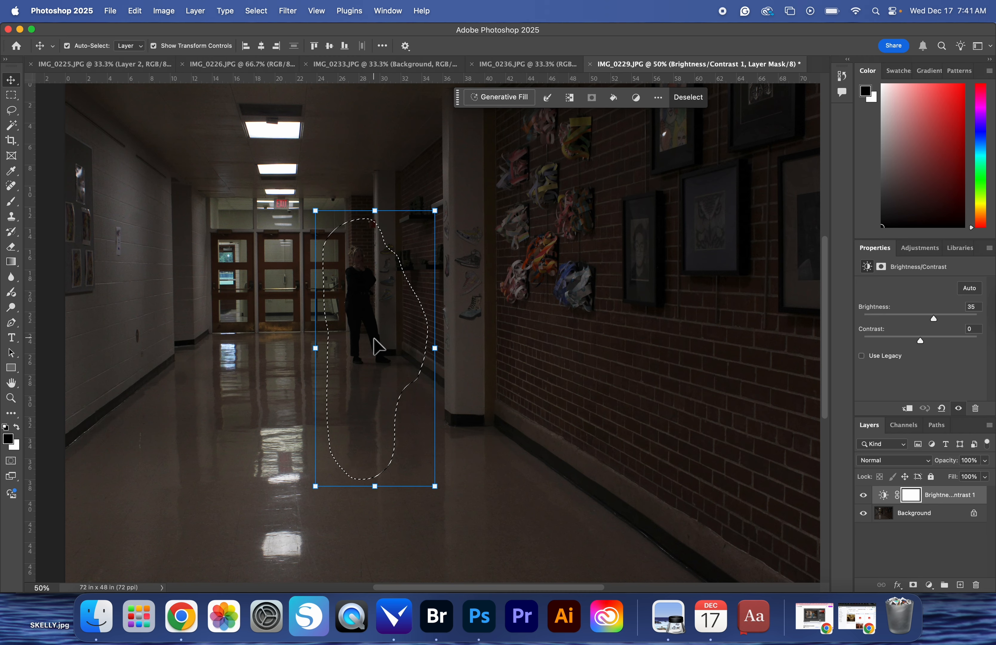
left_click_drag(379, 345, 233, 74)
left_click(922, 514)
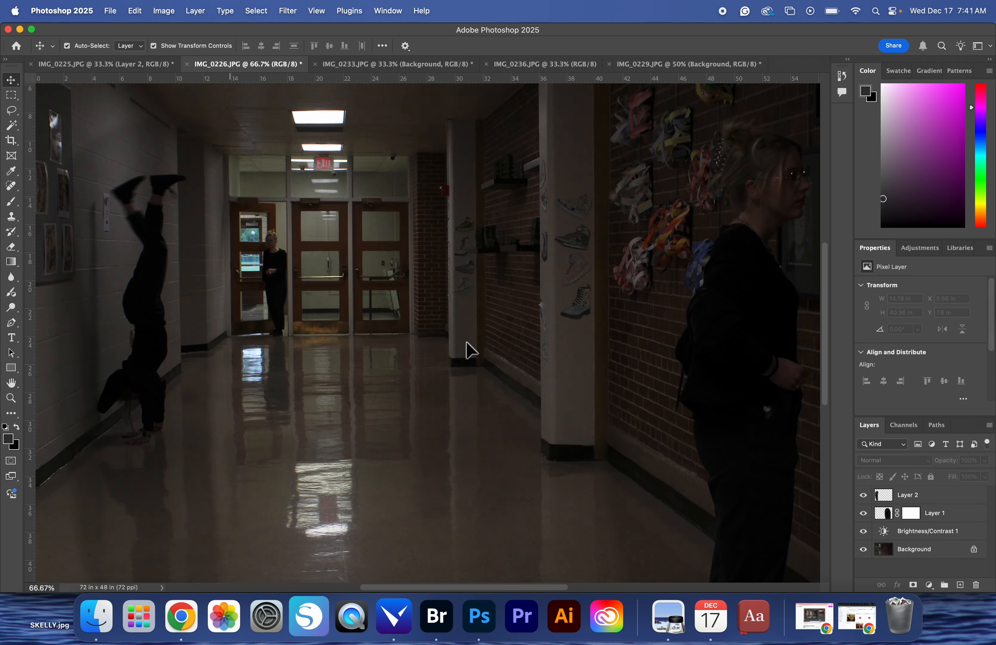
left_click_drag(469, 349, 447, 370)
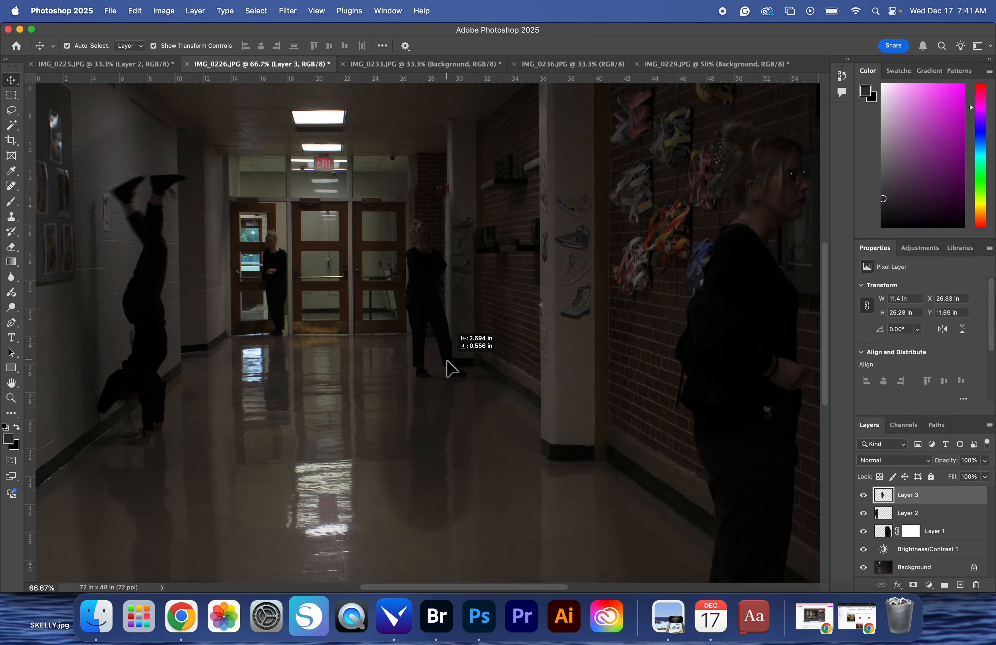
left_click_drag(448, 364, 449, 367)
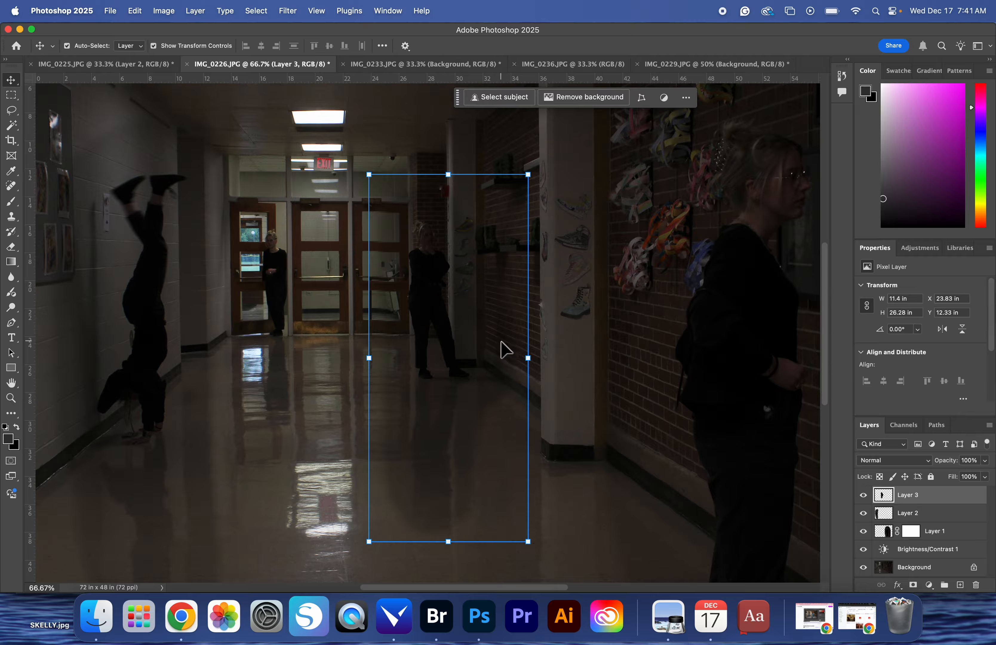
Step: Move the Brightness/Contrast 1 adjustment to the top of the layer stack, above all copied figures
left_click_drag(941, 554, 938, 495)
left_click(449, 231)
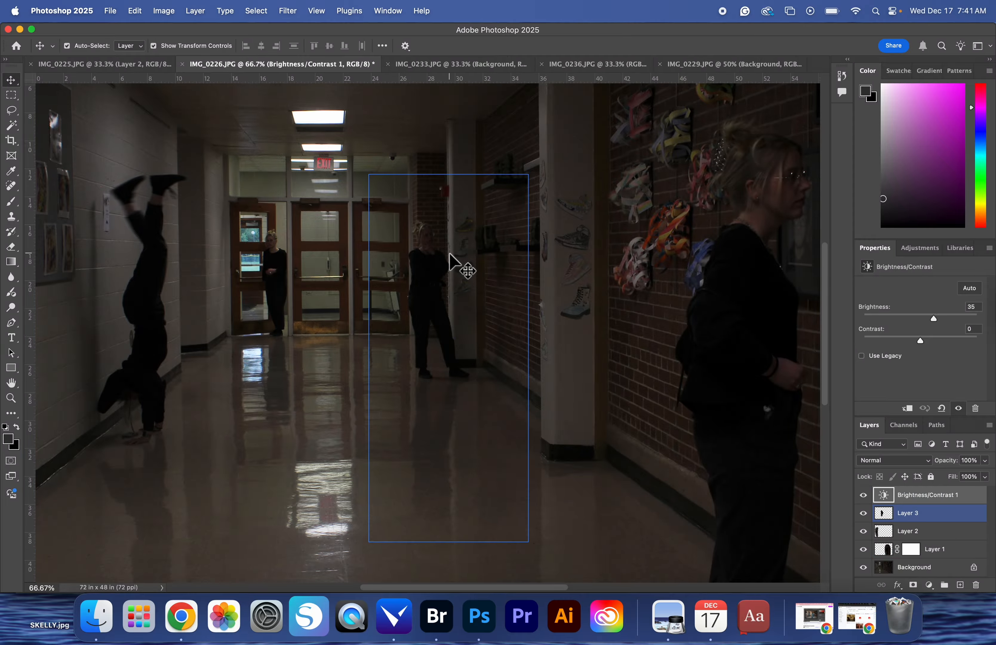
scroll(449, 253, "up", 1)
scroll(449, 253, "left", 2)
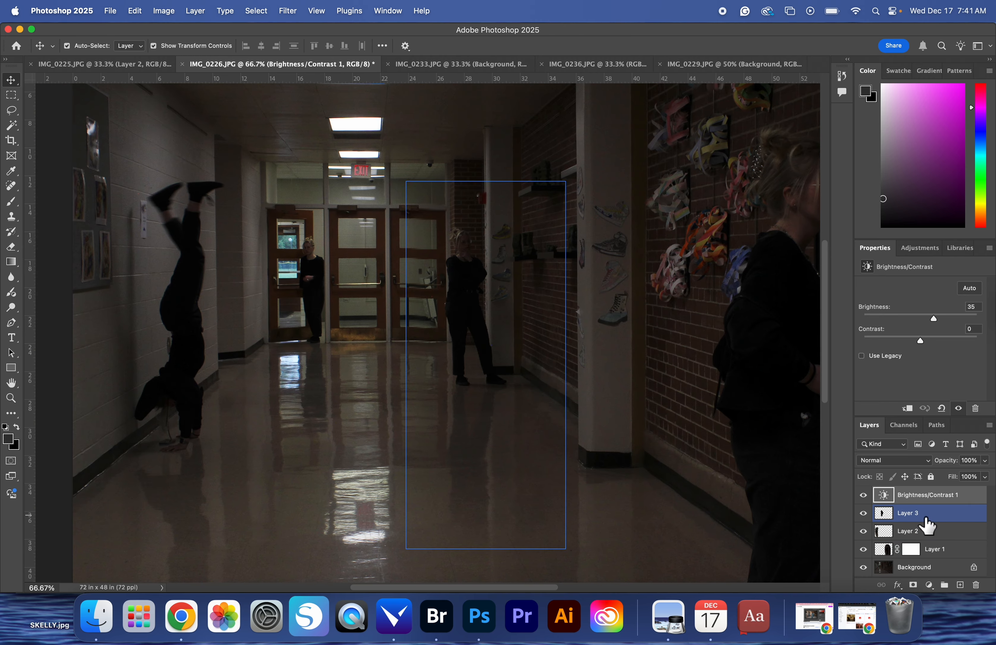
Step: Add a layer mask to the handstand figure's layer and make black the foreground color
left_click(949, 514)
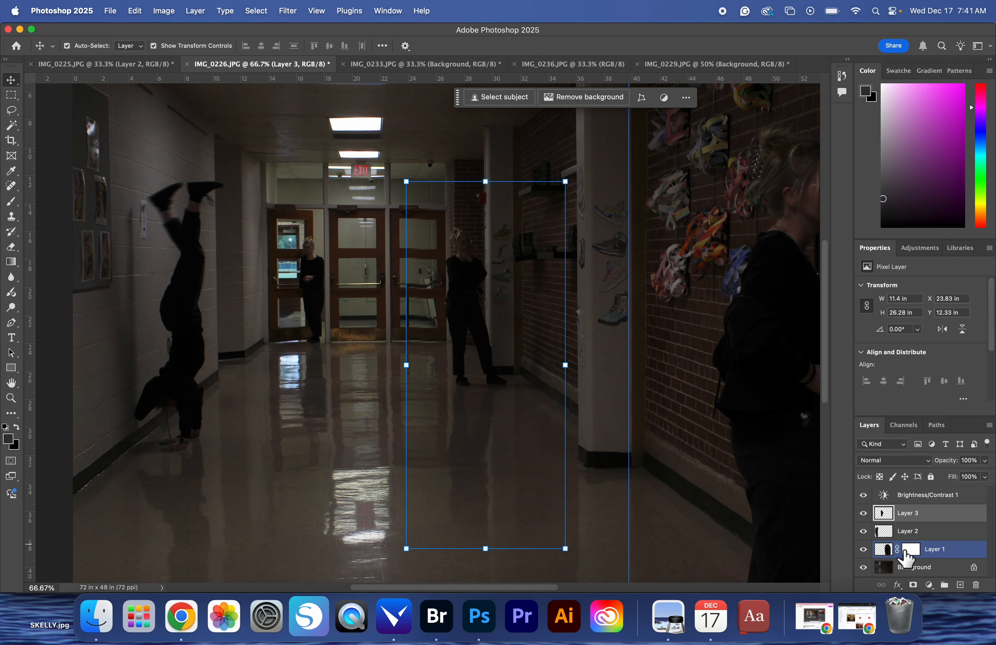
left_click(930, 536)
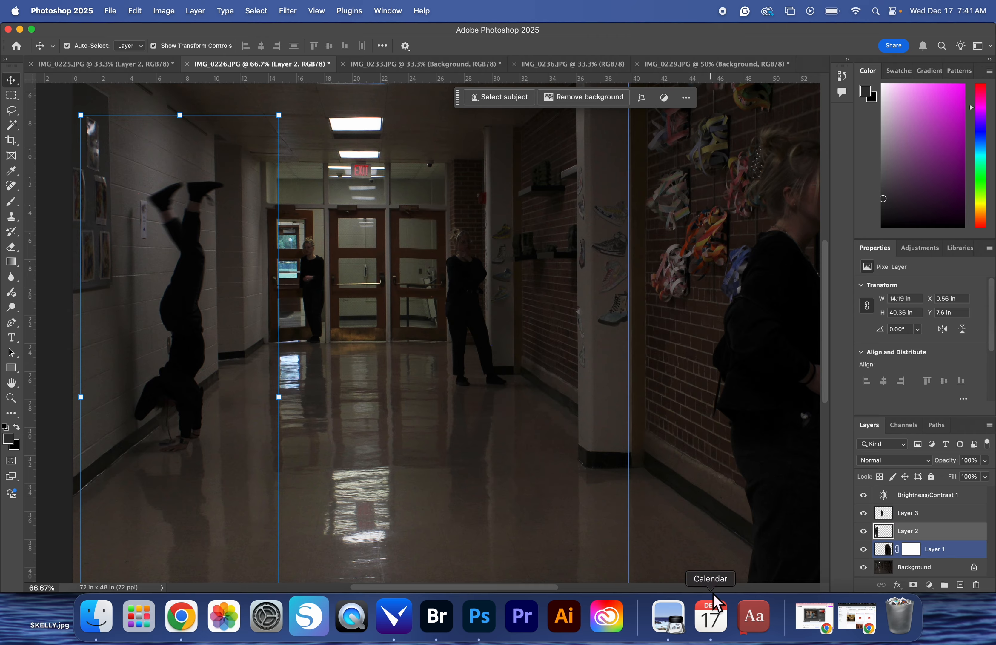
left_click(914, 587)
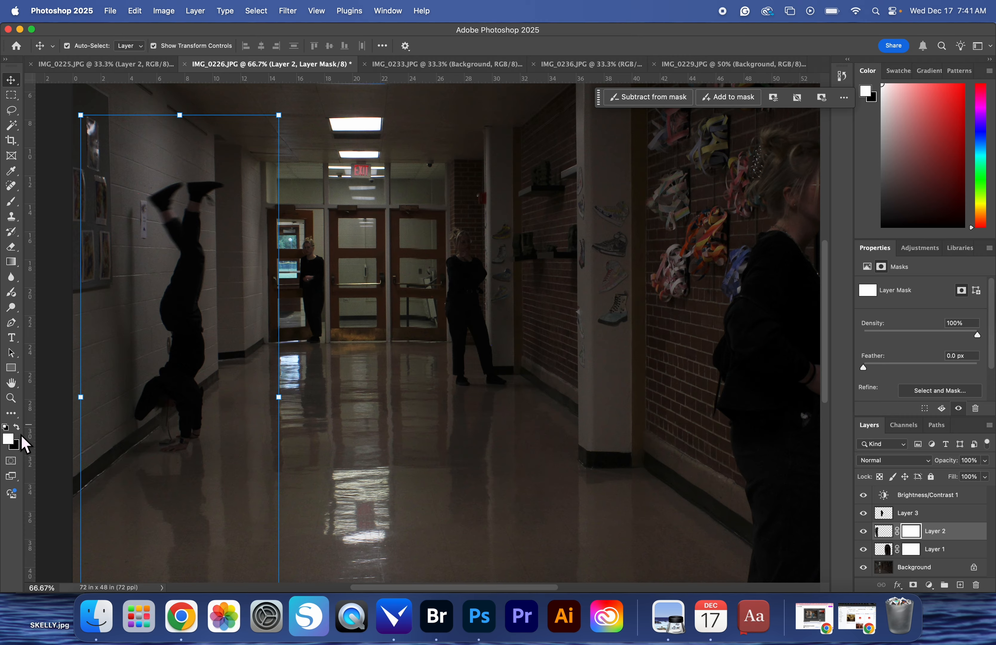
key("x")
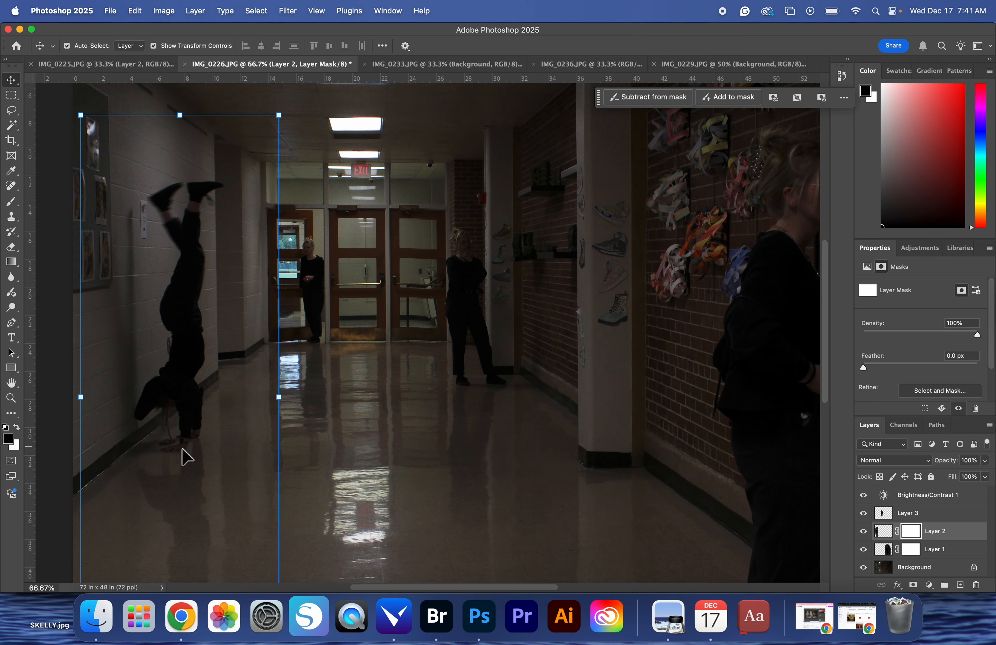
left_click(17, 428)
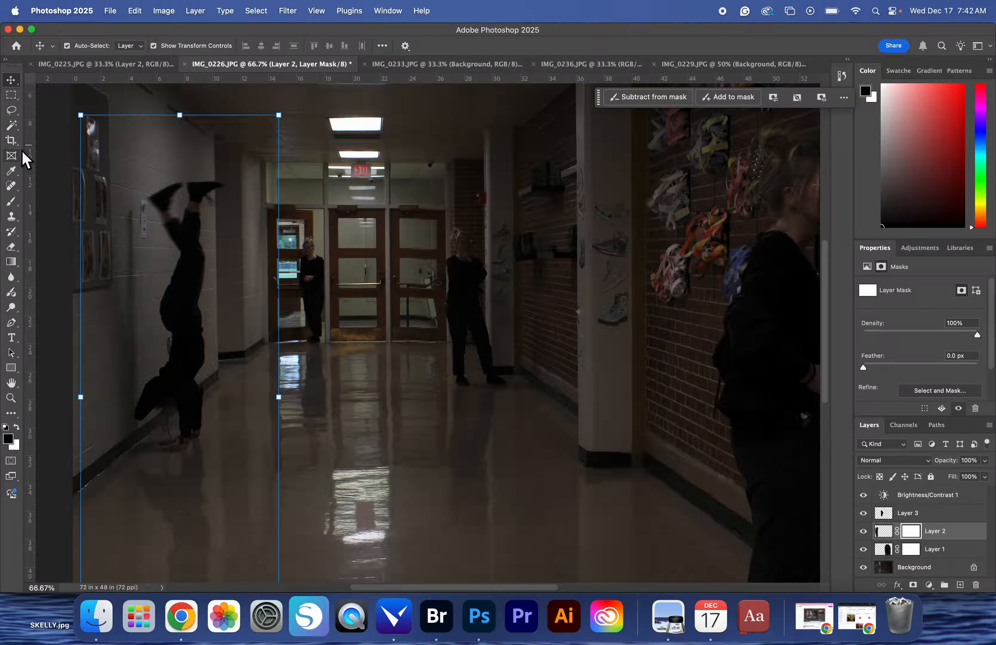
Step: Paint black on the handstand layer's mask over the floor around its reflection, using a 130 px Soft Round brush
left_click(11, 201)
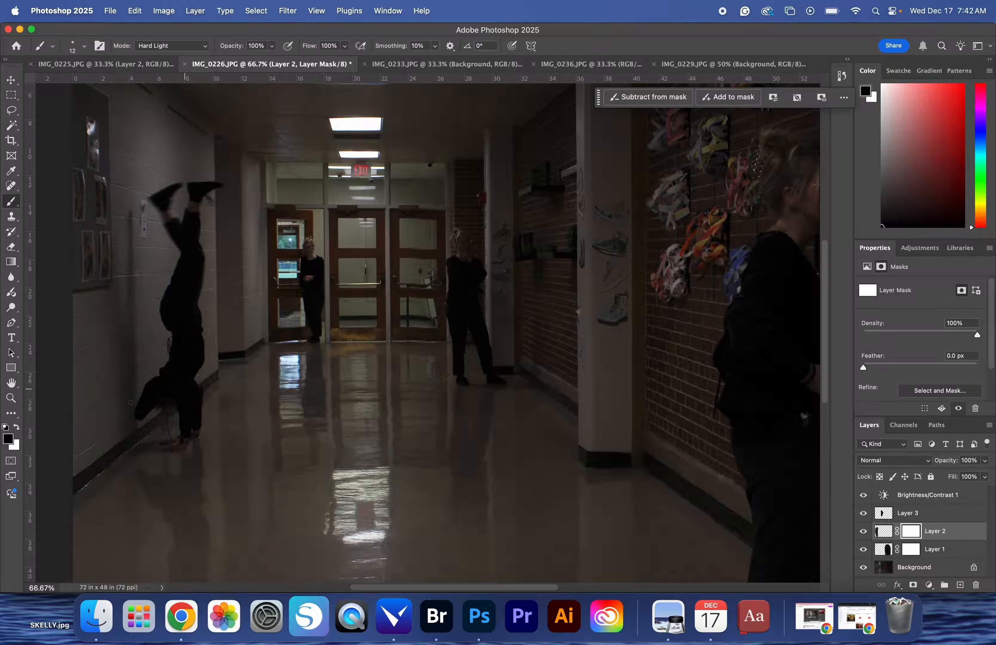
left_click(85, 45)
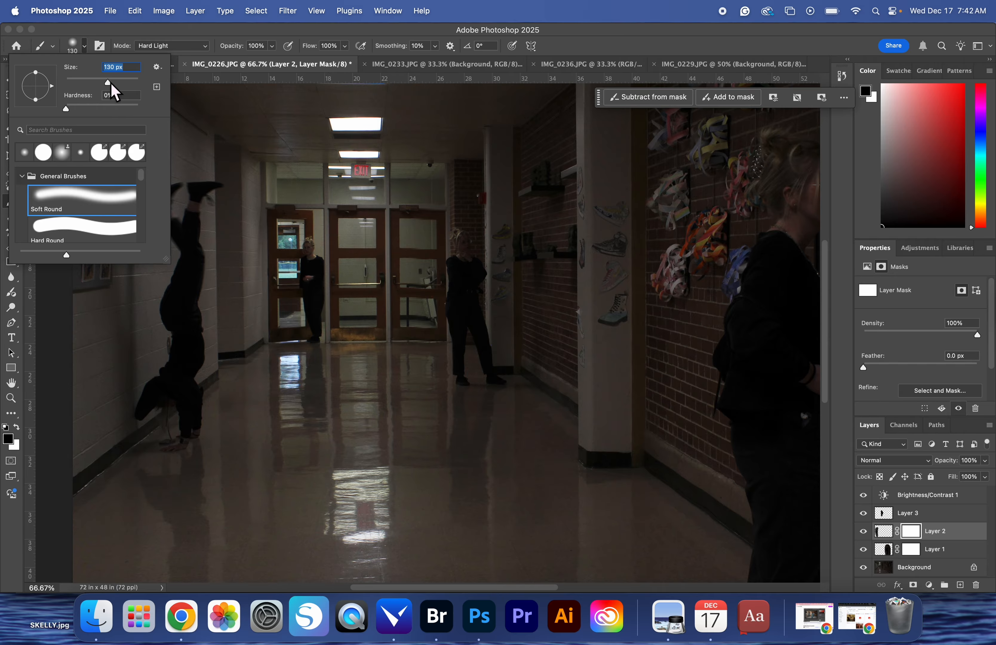
left_click(274, 229)
scroll(253, 498, "down", 10)
scroll(253, 498, "left", 2)
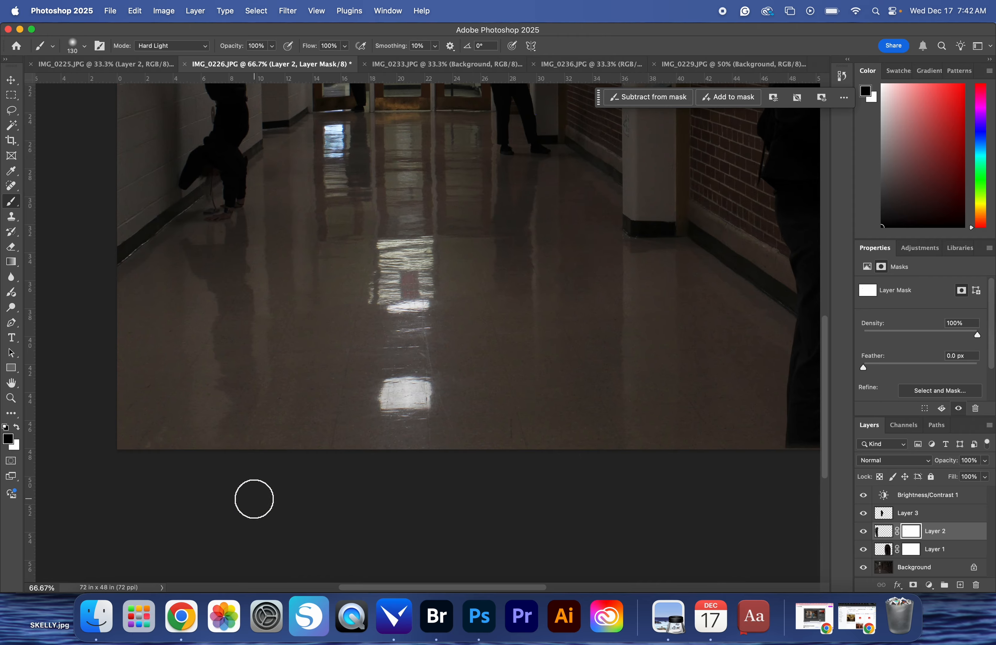
scroll(200, 351, "up", 2)
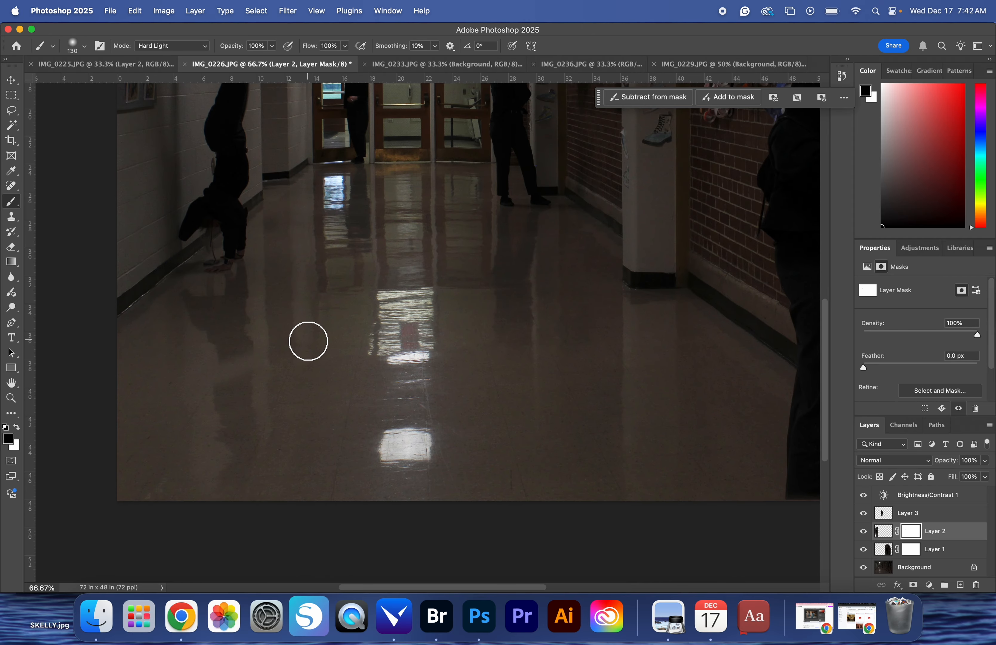
left_click_drag(307, 340, 195, 477)
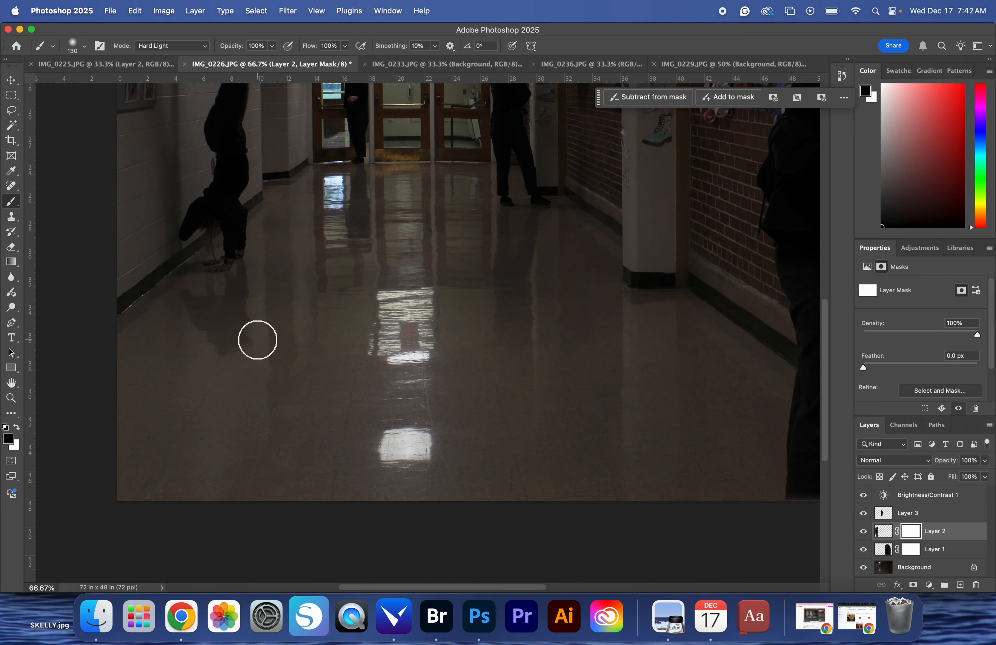
Step: Brush black on the handstand layer's mask along the brick wall beside the arms-crossed figure
scroll(482, 353, "right", 10)
scroll(482, 353, "up", 2)
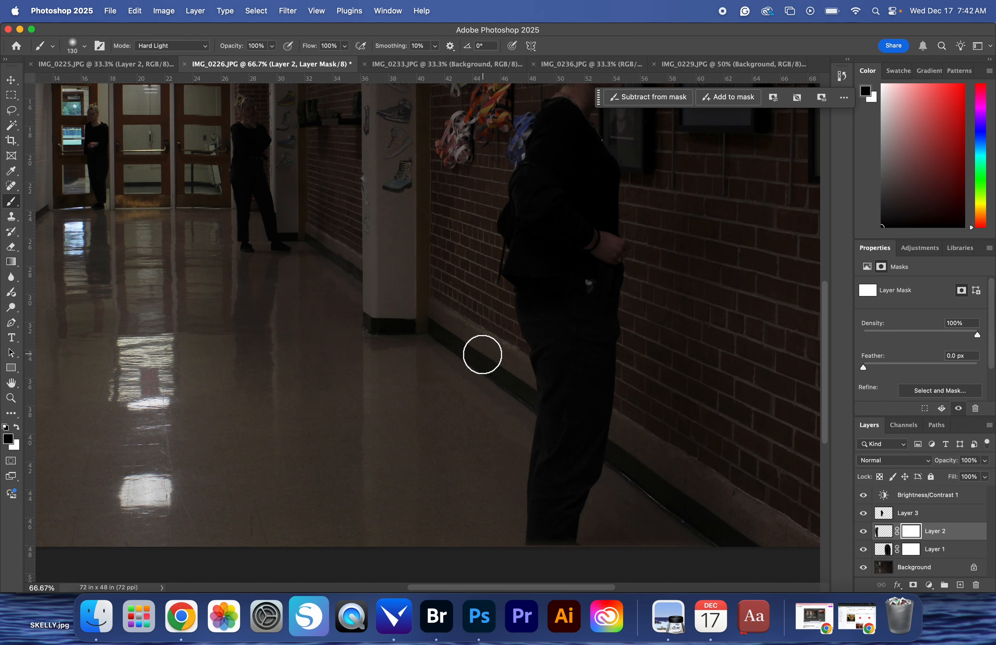
scroll(304, 221, "up", 5)
scroll(305, 221, "left", 1)
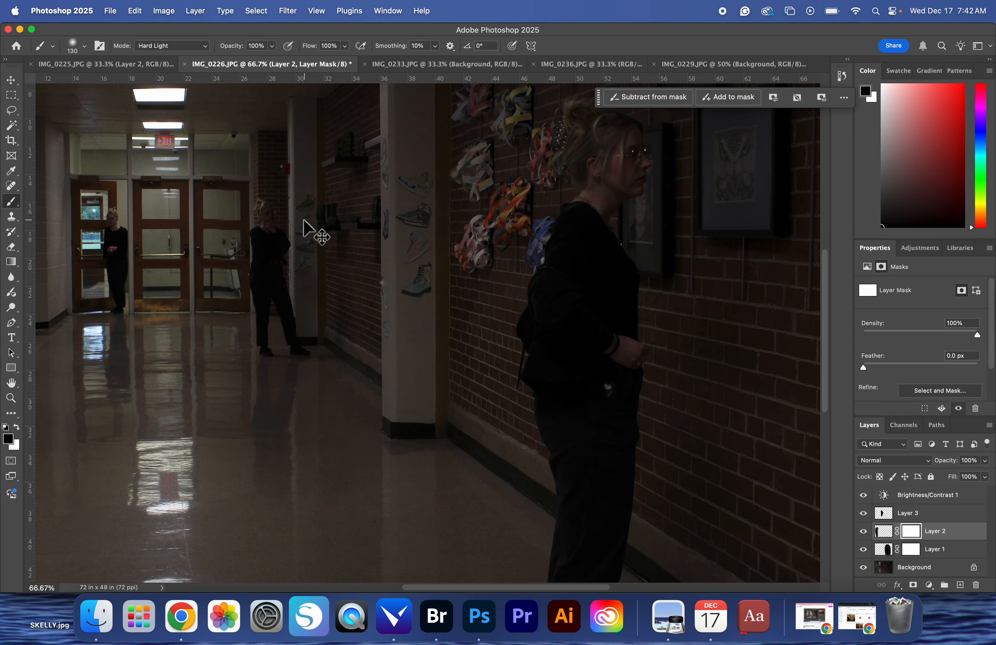
key("super+equal")
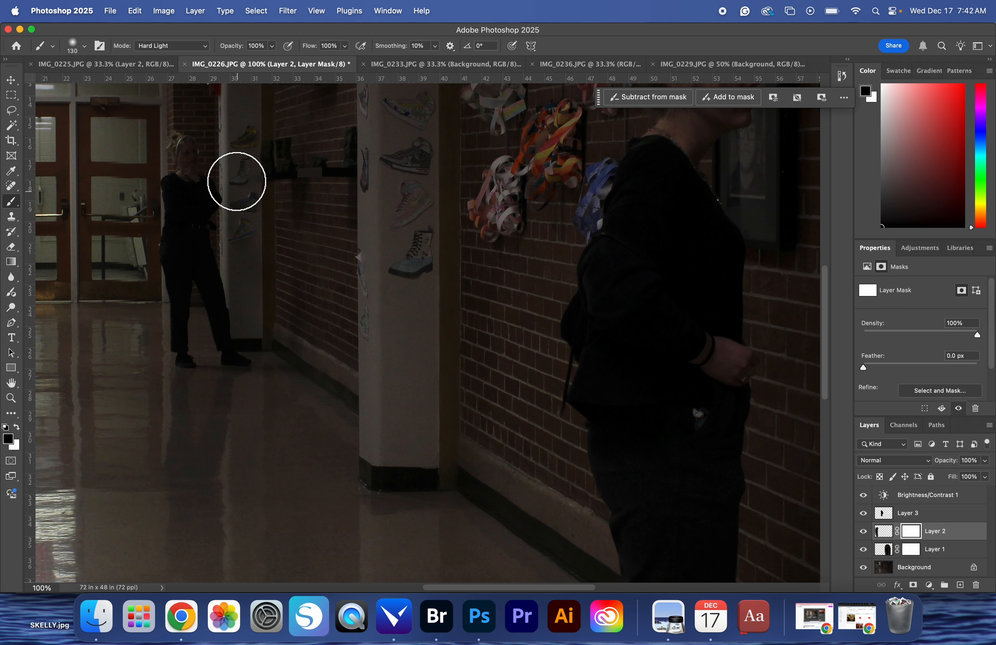
mouse_move(308, 266)
left_mouse_down()
mouse_move(312, 345)
mouse_move(295, 352)
mouse_move(298, 338)
left_mouse_up()
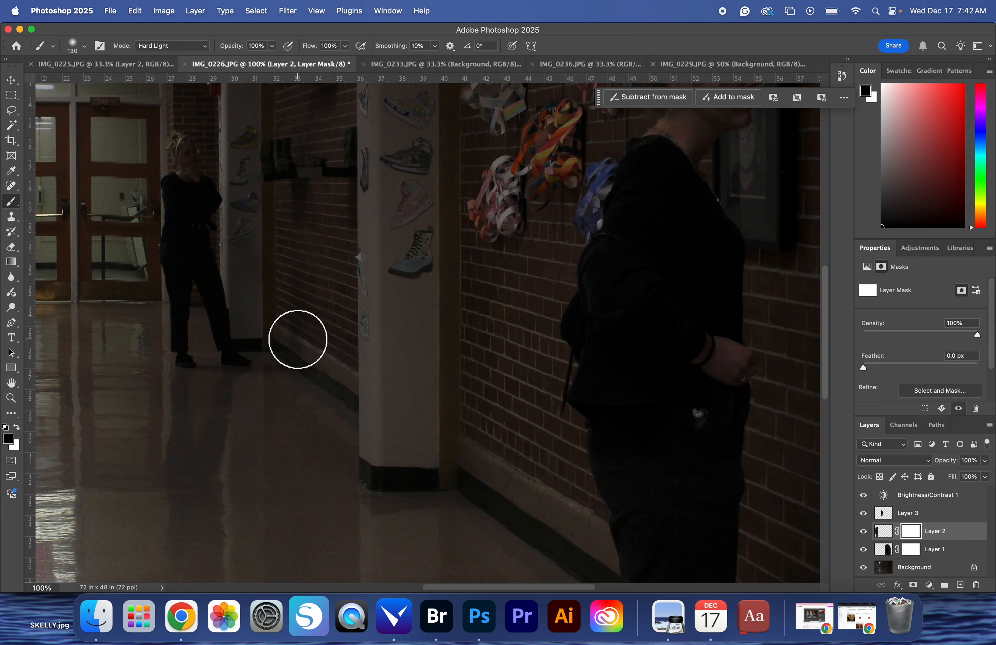
Step: Add a layer mask to the arms-crossed figure's layer, and undo a trial black brush stroke beside its feet
left_click(888, 516)
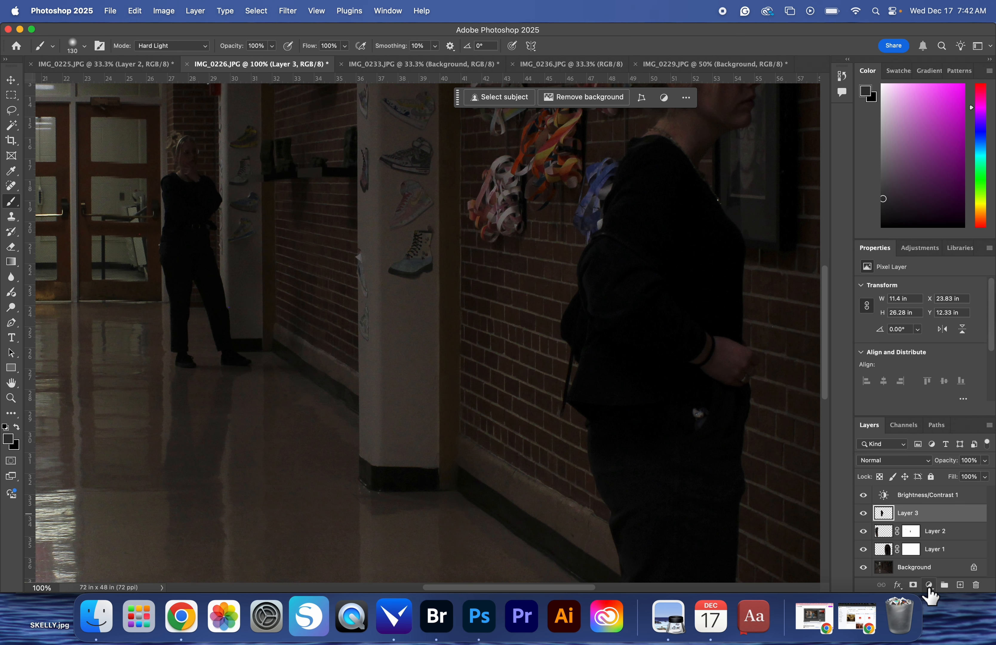
left_click(913, 585)
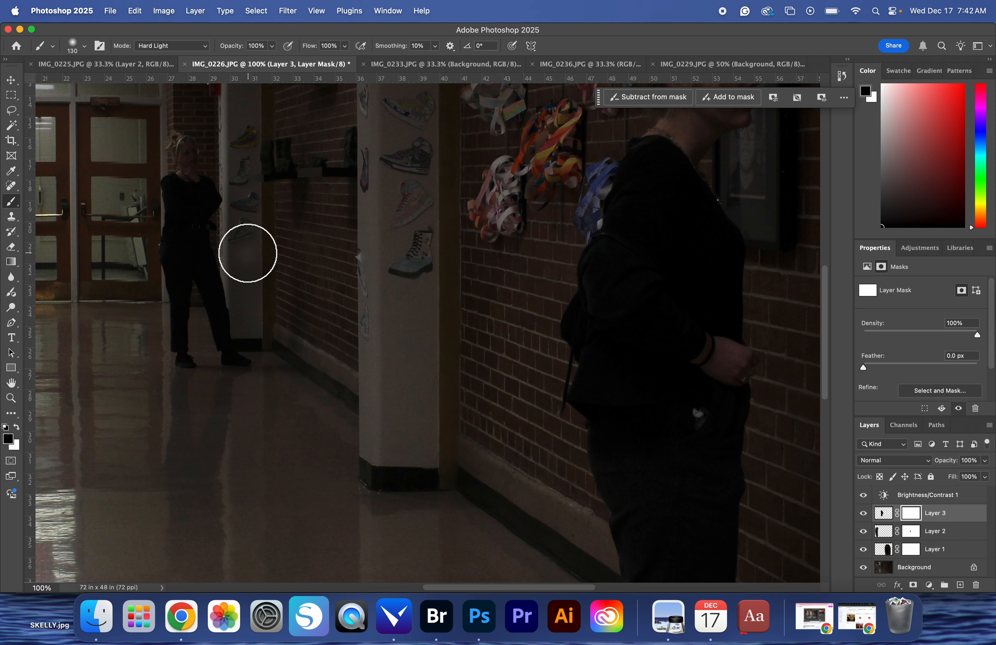
mouse_move(283, 345)
left_mouse_down()
mouse_move(276, 404)
mouse_move(279, 247)
mouse_move(274, 384)
left_mouse_up()
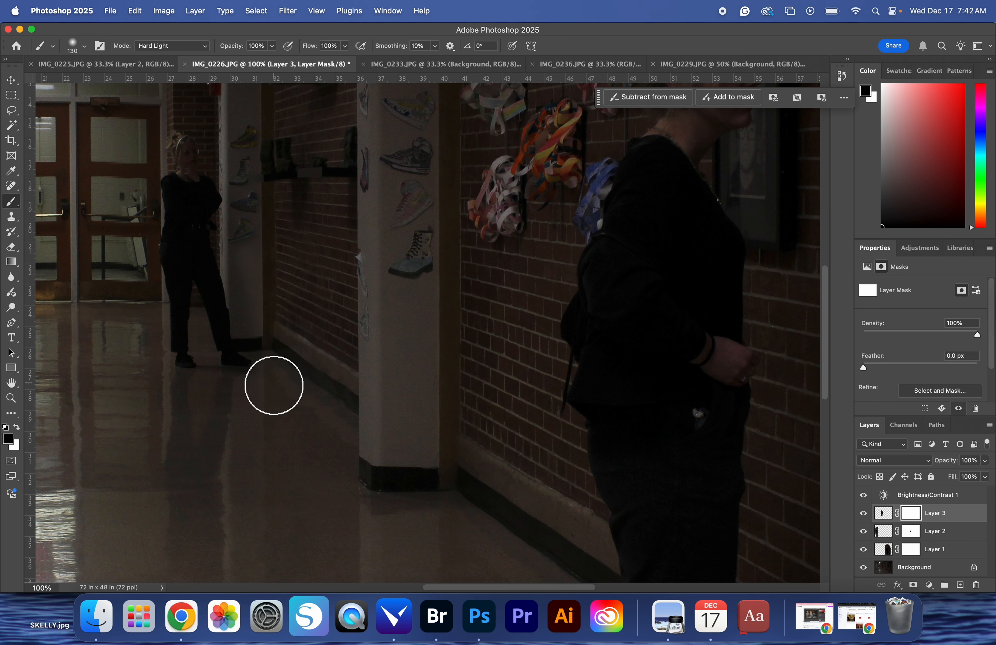
key("super+z")
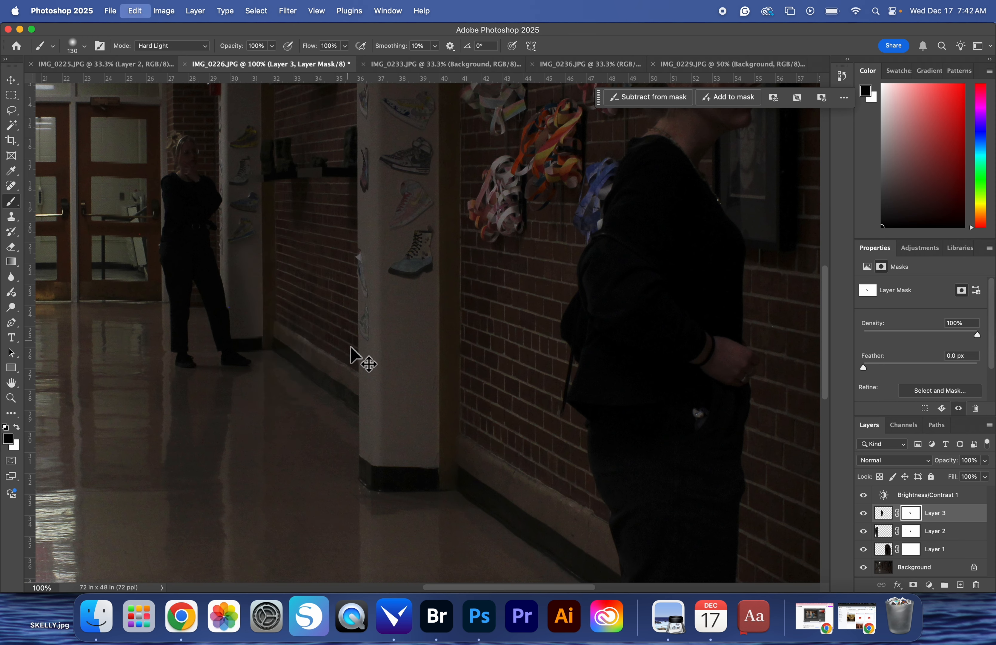
Step: Examine the blending of the copied figures across the whole hallway composite
scroll(315, 432, "left", 8)
scroll(315, 433, "up", 3)
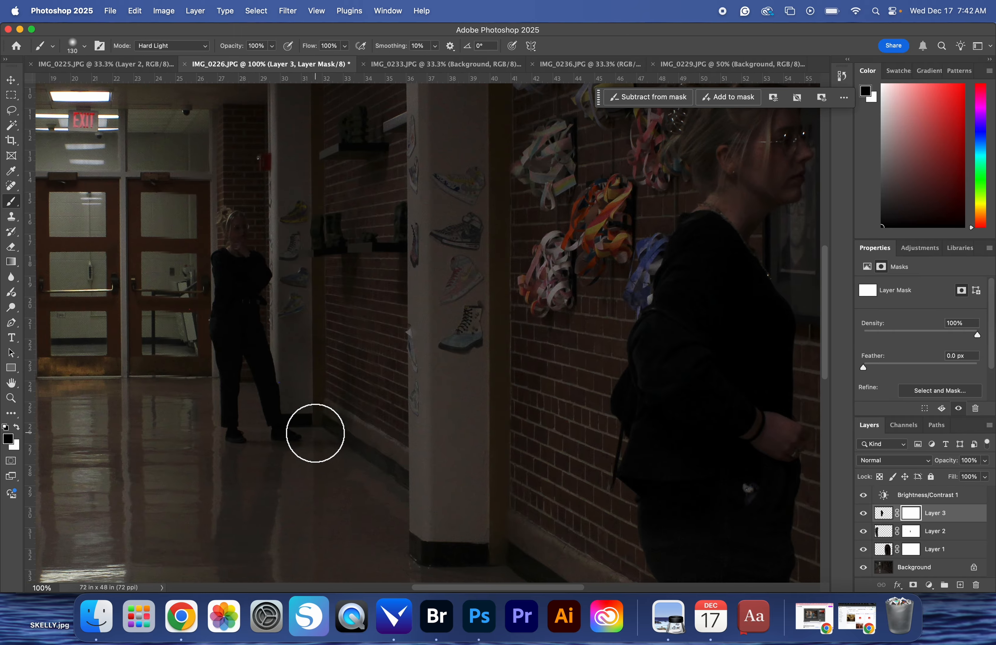
scroll(315, 433, "left", 6)
key("super+minus")
key("super+minus")
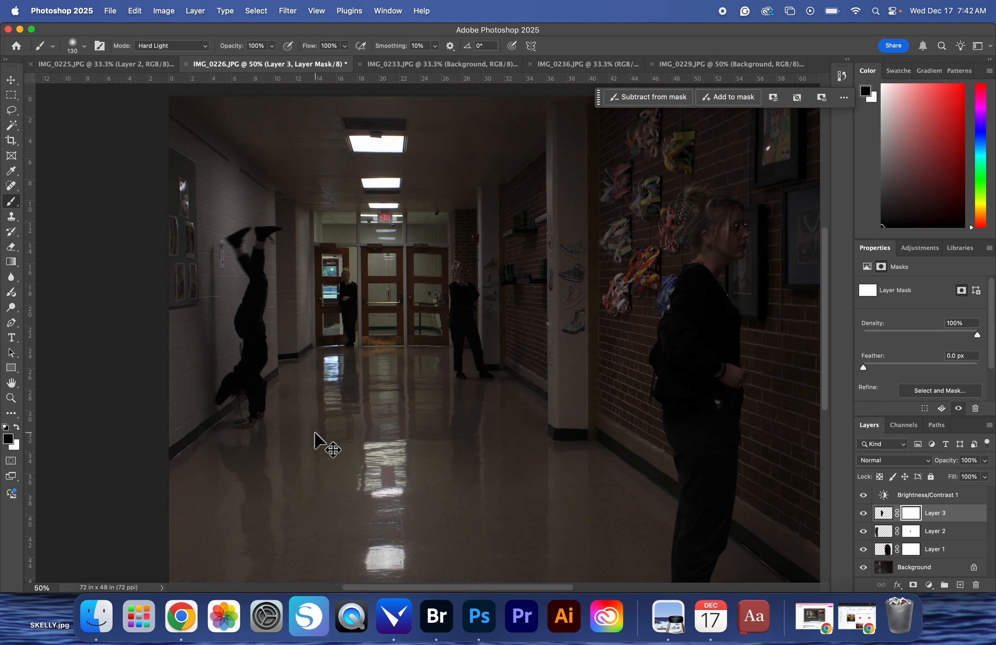
scroll(315, 433, "right", 3)
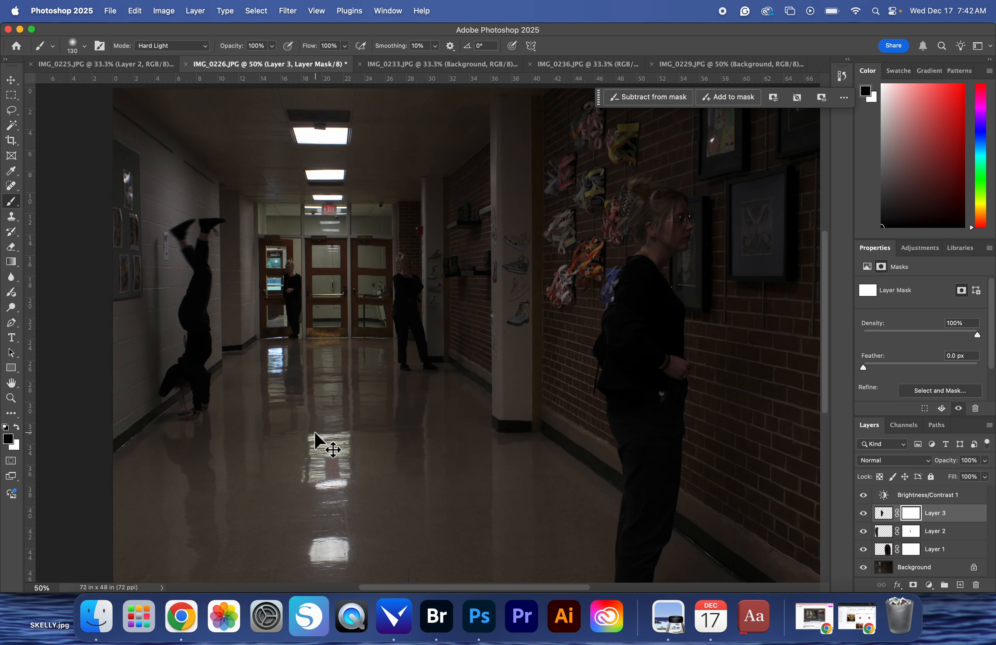
key("super+minus")
scroll(384, 474, "right", 3)
Step: Export the hallway composite with Export As in JPG format at its full 5184 x 3456 px size
left_click(110, 11)
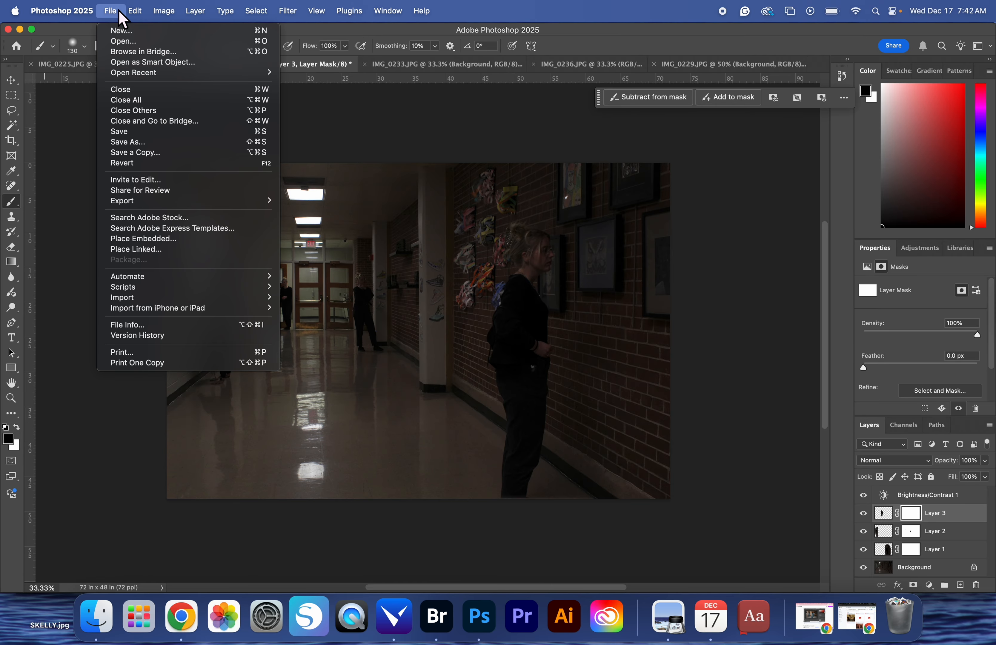
mouse_move(200, 200)
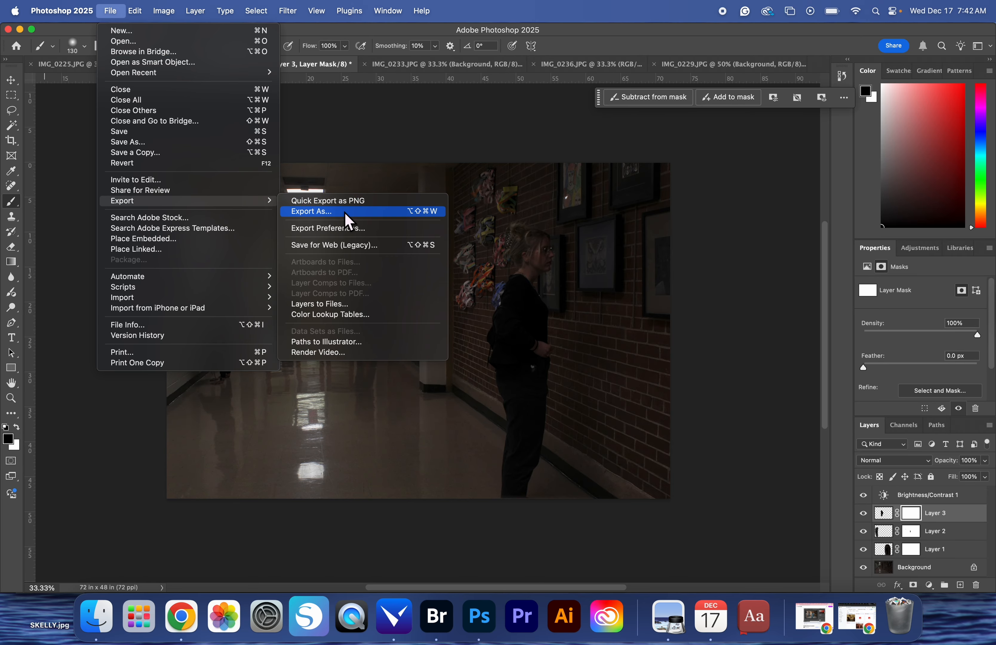
left_click(347, 211)
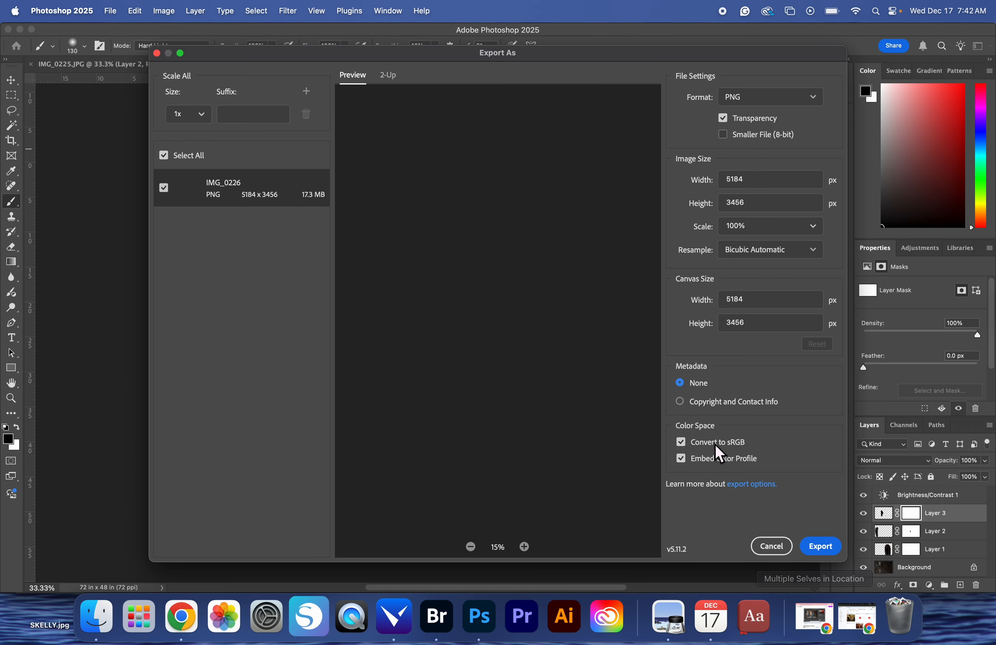
left_click(786, 102)
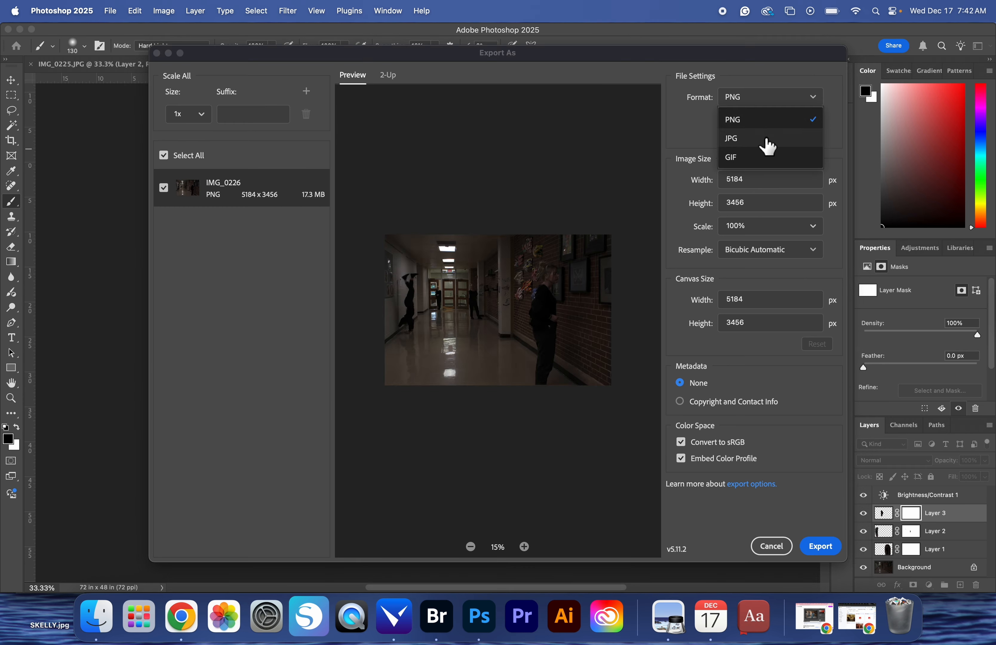
left_click(767, 144)
left_click(821, 556)
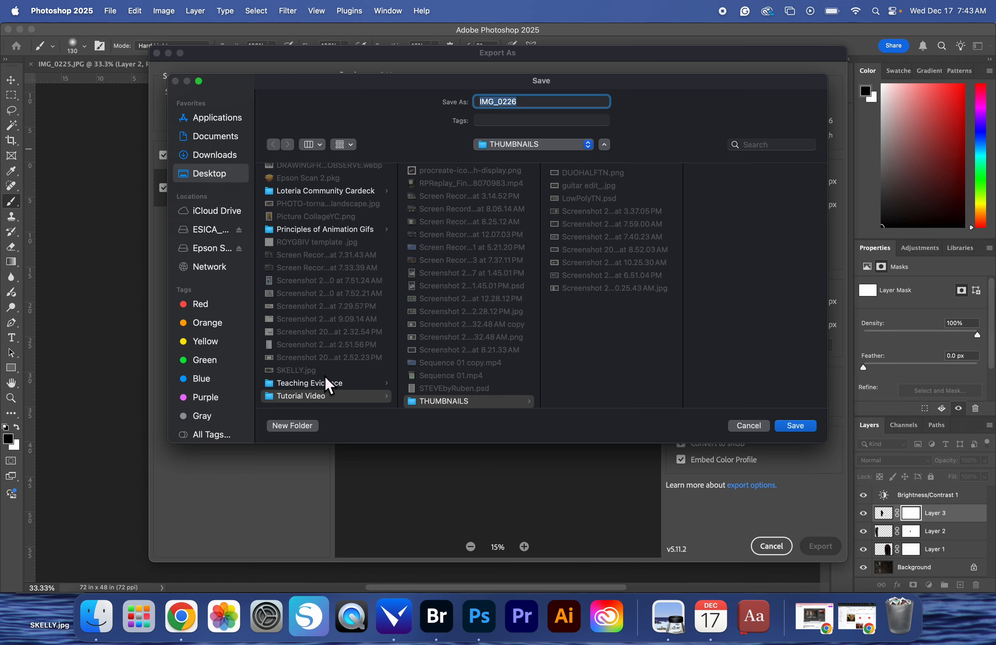
Step: Choose the Multiple Selves SE folder inside DIGI PHOTO_IDNumber as the destination for the exported JPG
scroll(329, 383, "up", 5)
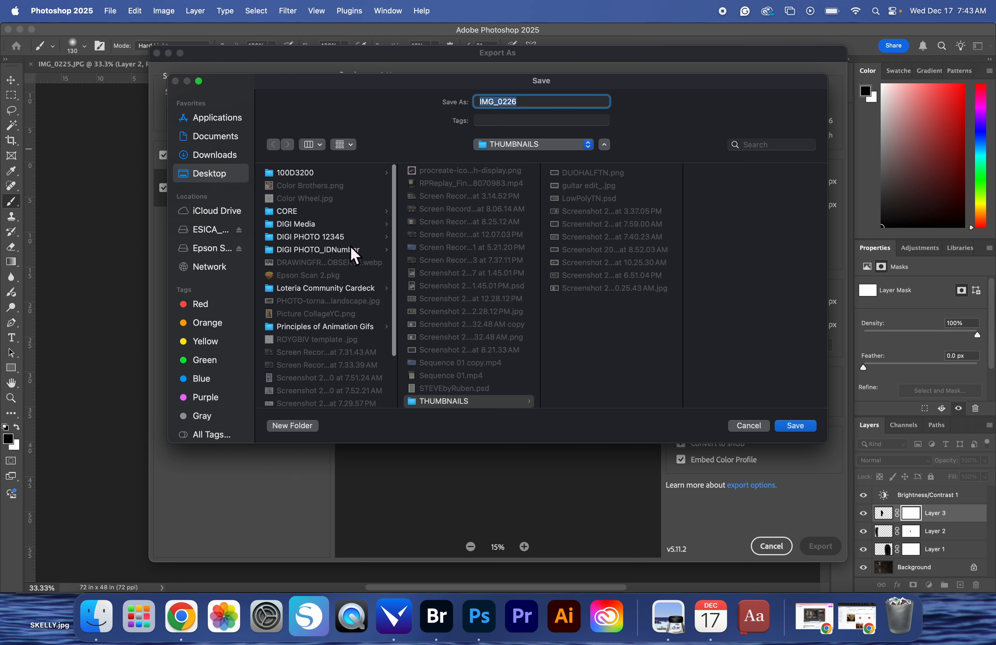
left_click(354, 250)
scroll(469, 279, "down", 4)
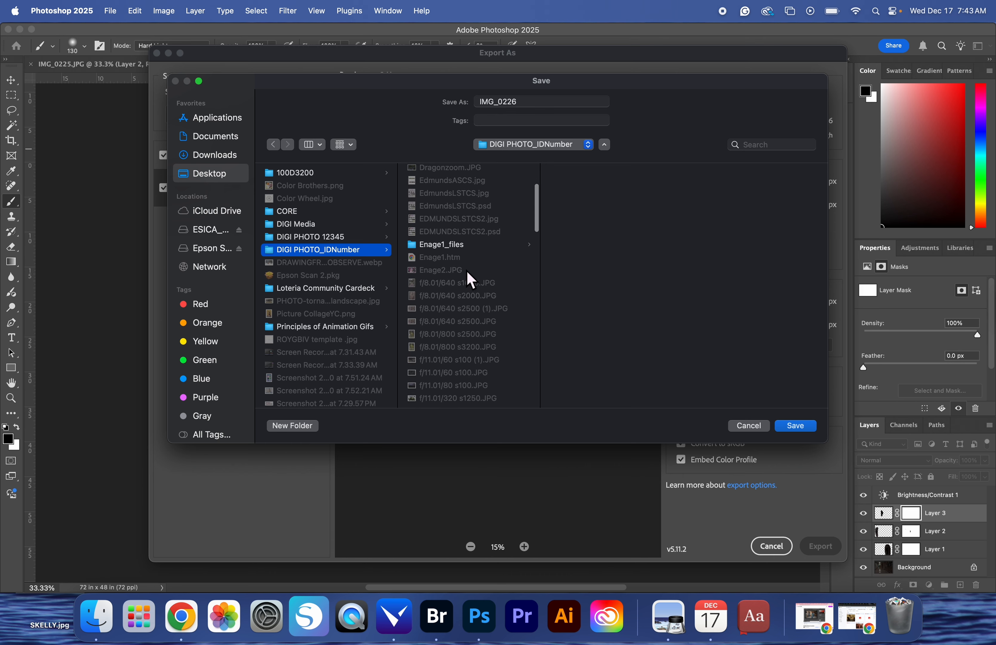
scroll(471, 280, "down", 10)
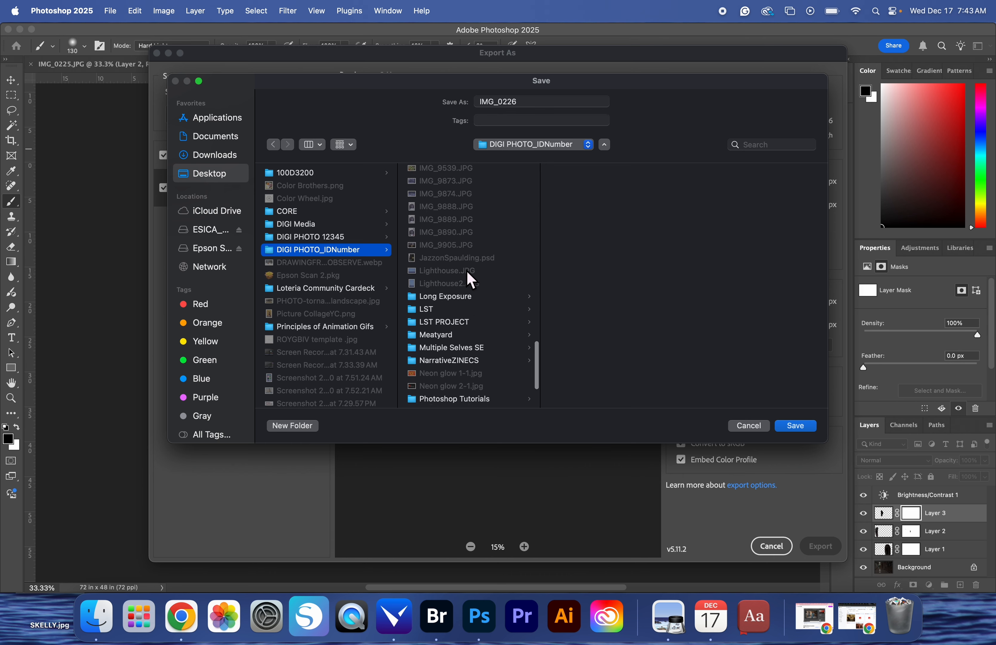
scroll(471, 280, "down", 1)
left_click(472, 324)
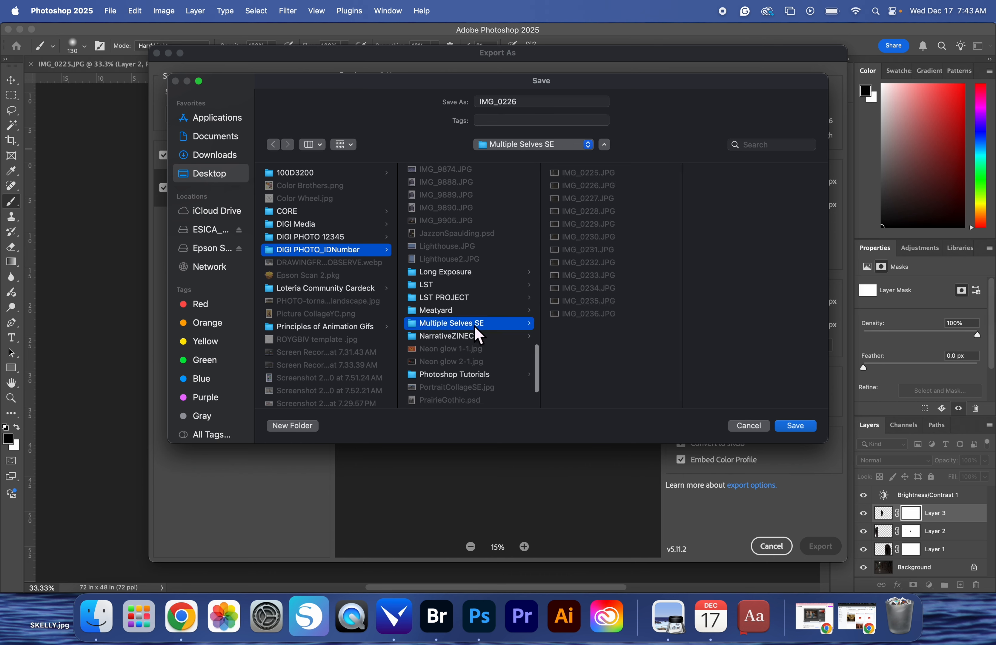
Step: Replace the exported file's default name with a new one beginning with "M"
left_click(523, 110)
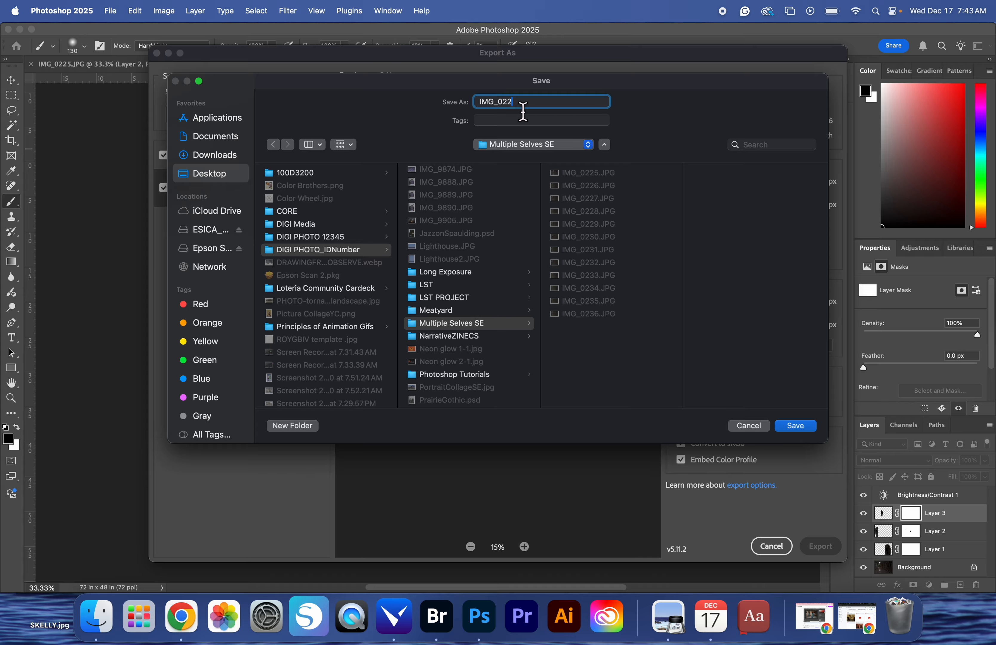
type("M")
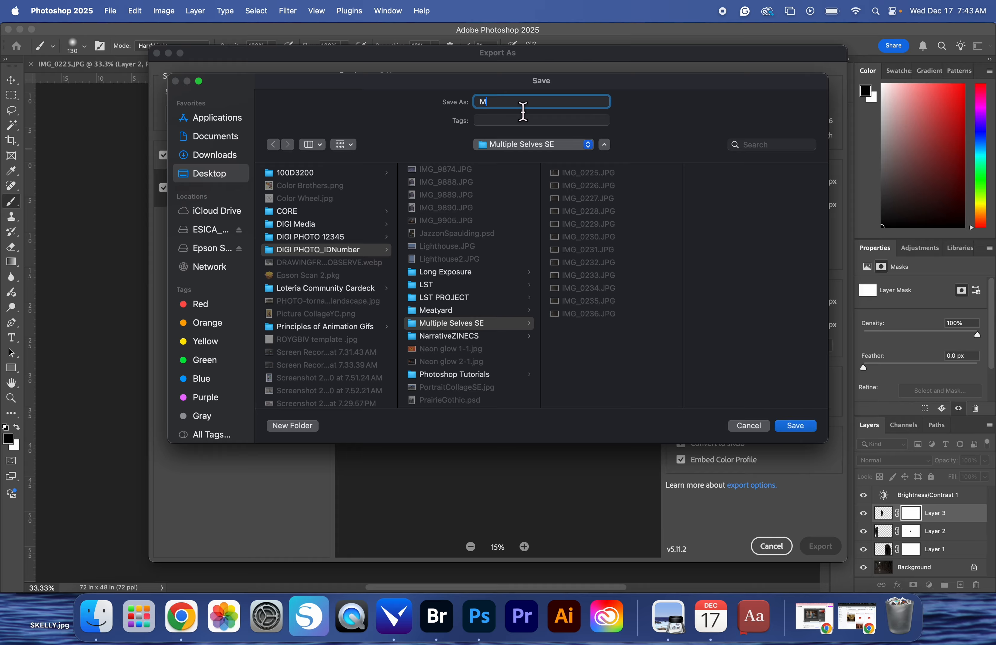